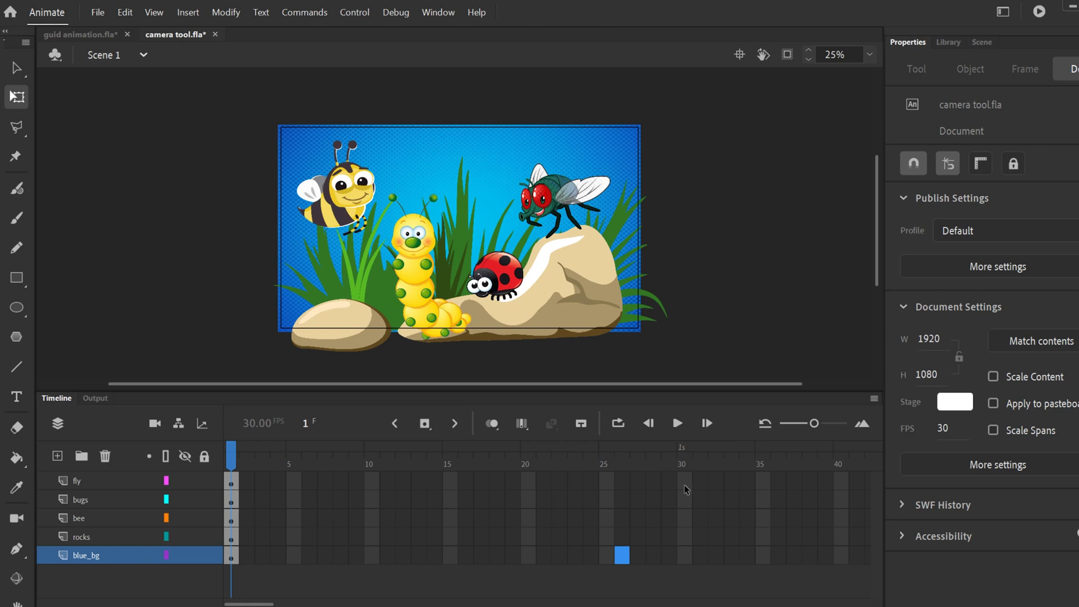
Step: Insert keyframes at frame 30 on all five layers and create classic tweens from frame 1 to 30
{"action": "left_click_drag", "start_coordinate": [683, 473], "coordinate": [685, 555]}
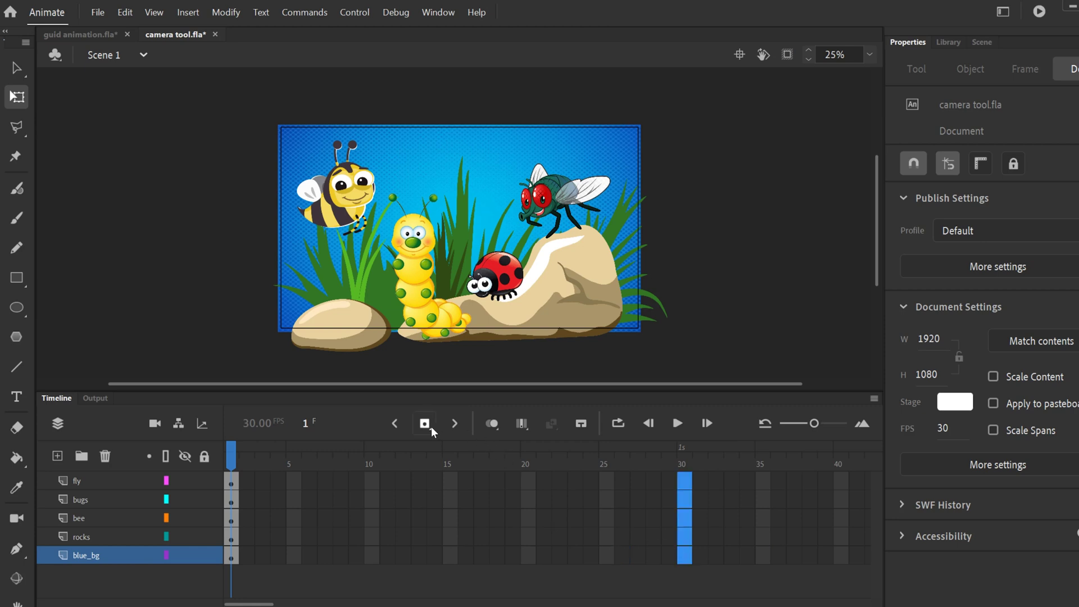
{"action": "left_click", "coordinate": [425, 425]}
{"action": "left_click_drag", "start_coordinate": [466, 481], "coordinate": [472, 512]}
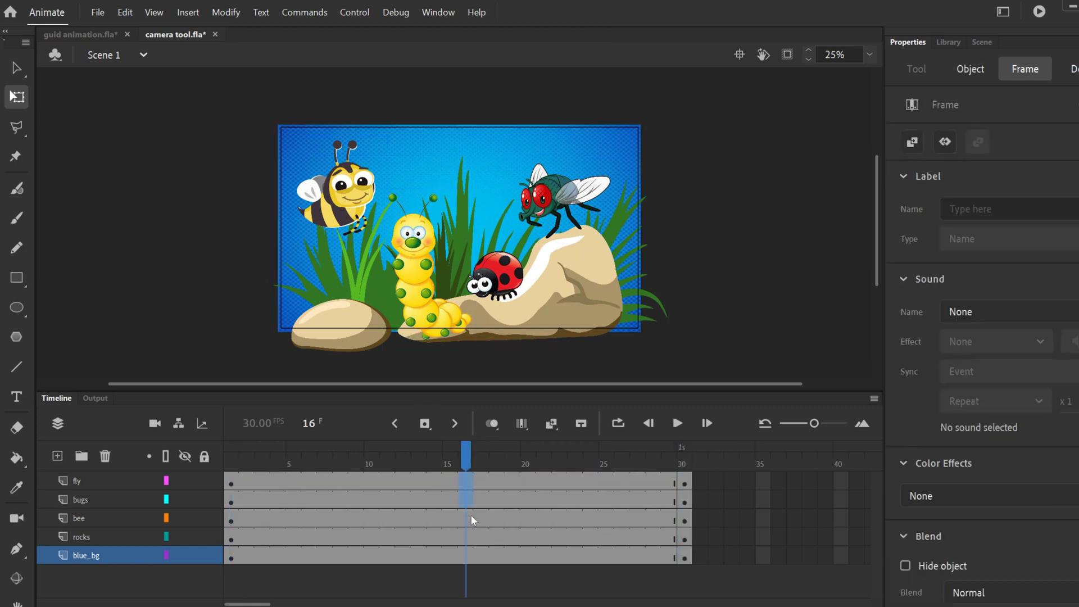
{"action": "right_click", "coordinate": [471, 551]}
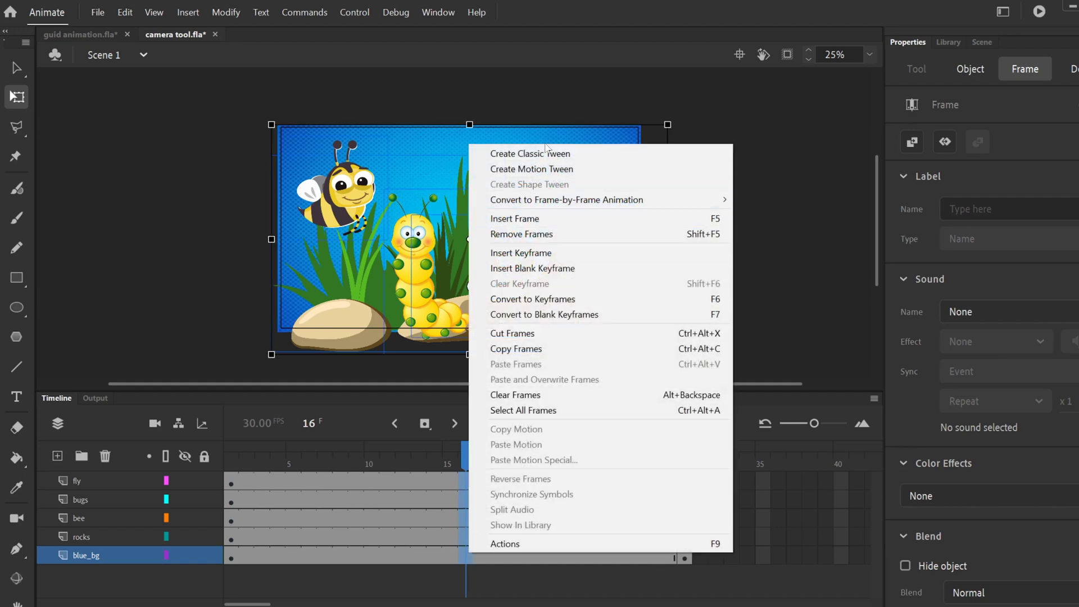
{"action": "left_click", "coordinate": [544, 155]}
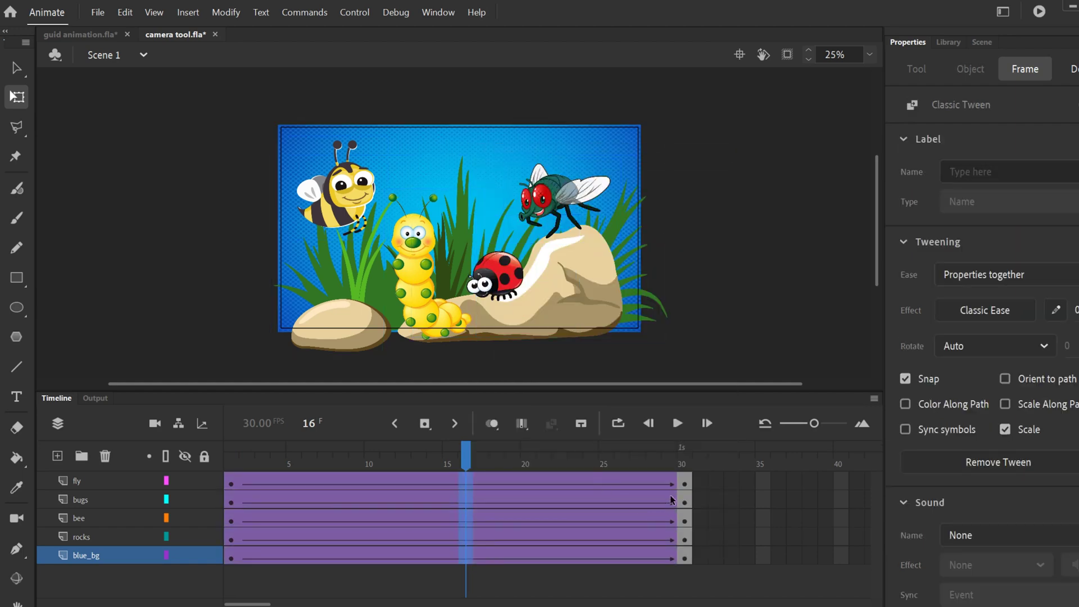
Step: Enlarge the artwork of all layers at frame 30 to about 3743 px wide, reposition it, and play the zoom from frame 1
{"action": "left_click_drag", "start_coordinate": [687, 482], "coordinate": [685, 545]}
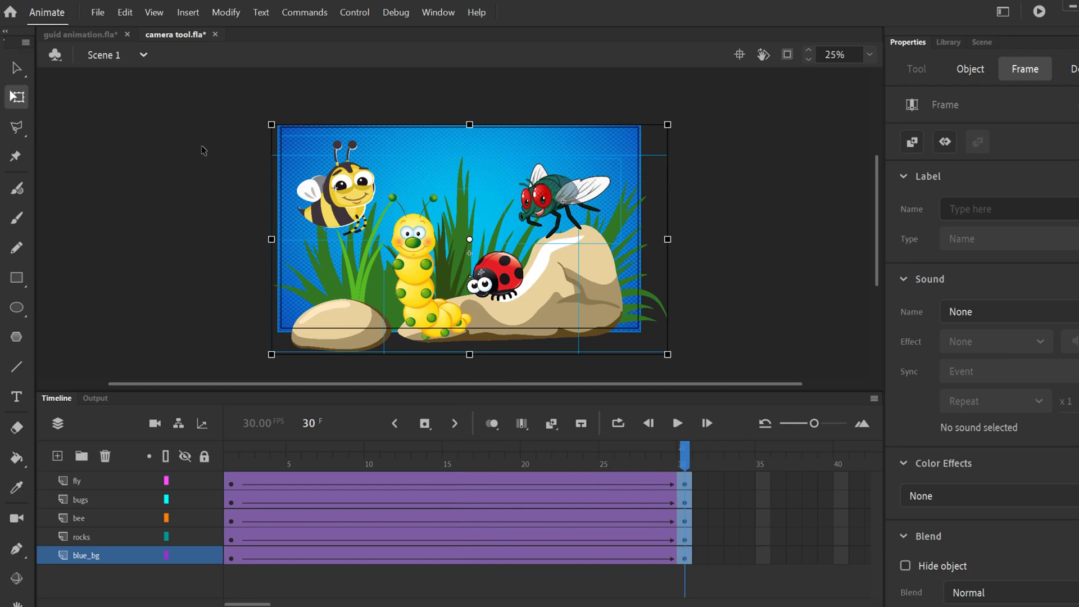
{"action": "left_click_drag", "start_coordinate": [271, 125], "coordinate": [121, 37]}
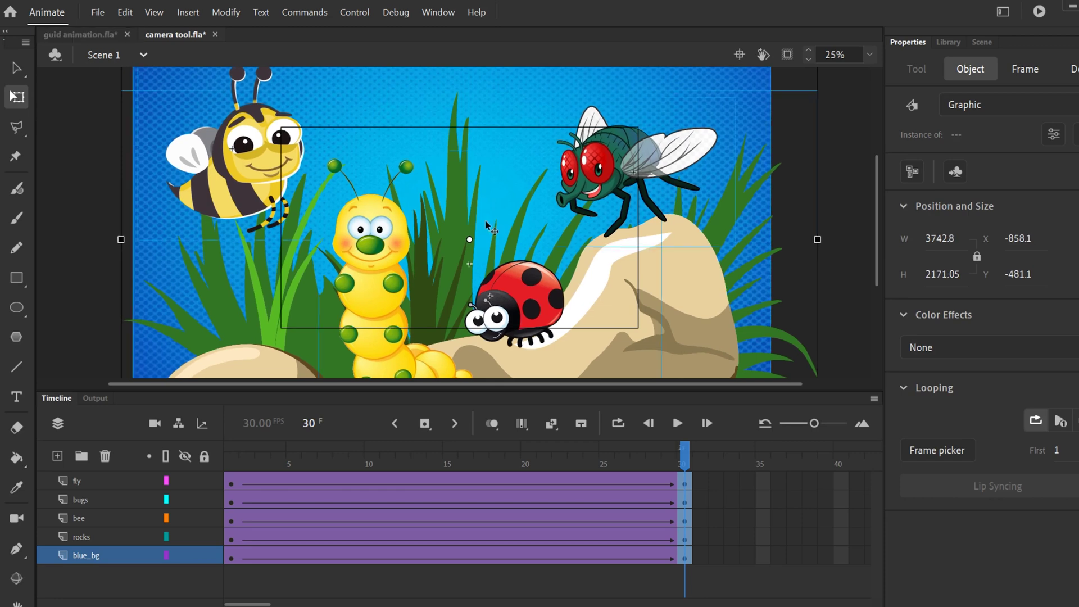
{"action": "left_click_drag", "start_coordinate": [606, 165], "coordinate": [502, 201]}
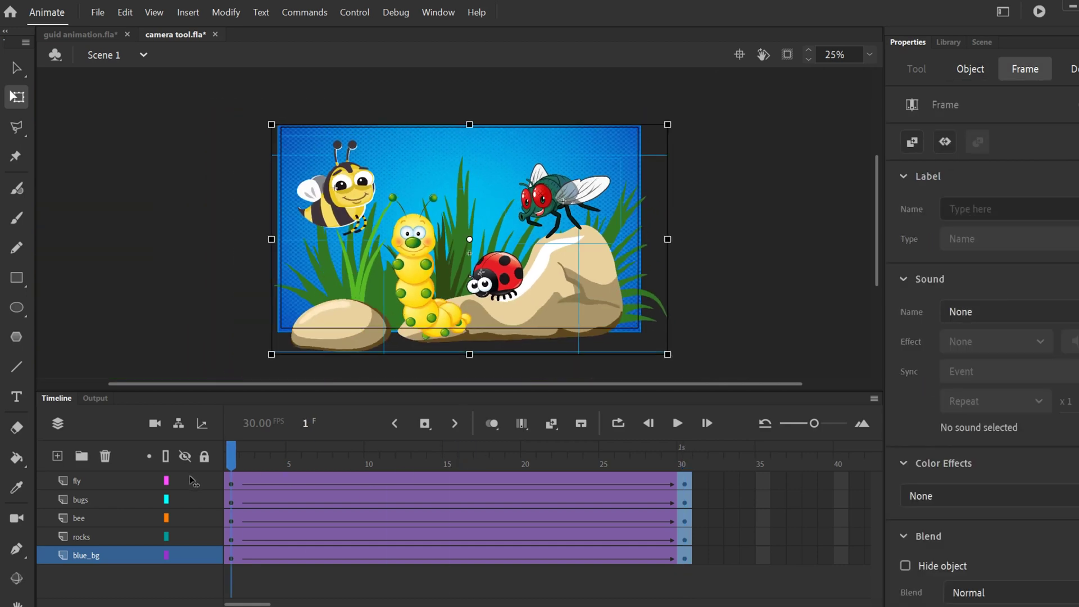
{"action": "left_click", "coordinate": [679, 429]}
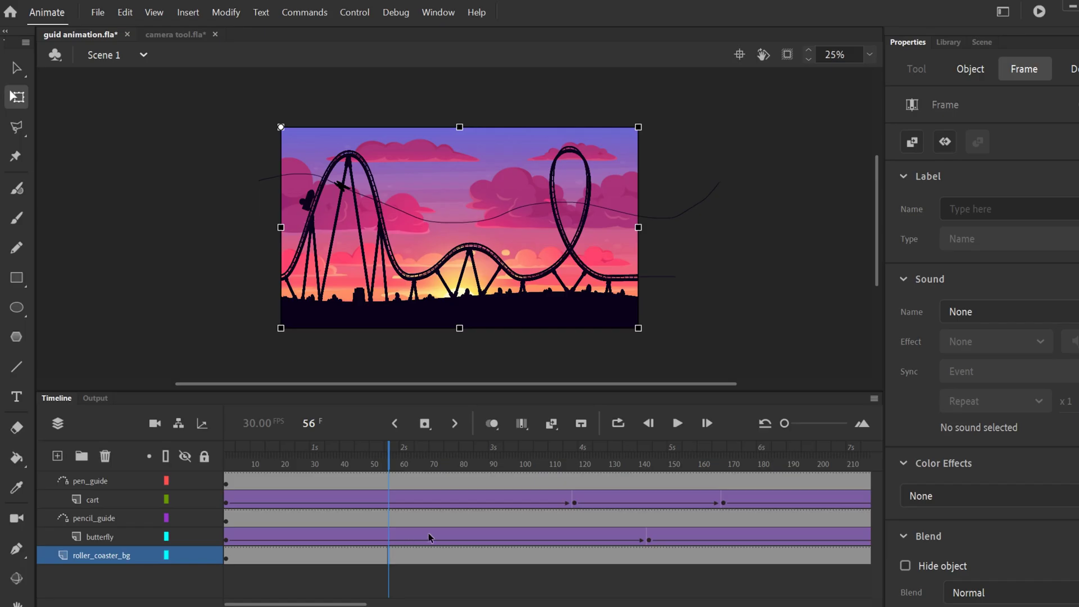
Step: Insert keyframes at frame 102 on all layers of the roller coaster animation
{"action": "left_click", "coordinate": [428, 534]}
{"action": "left_click", "coordinate": [446, 495]}
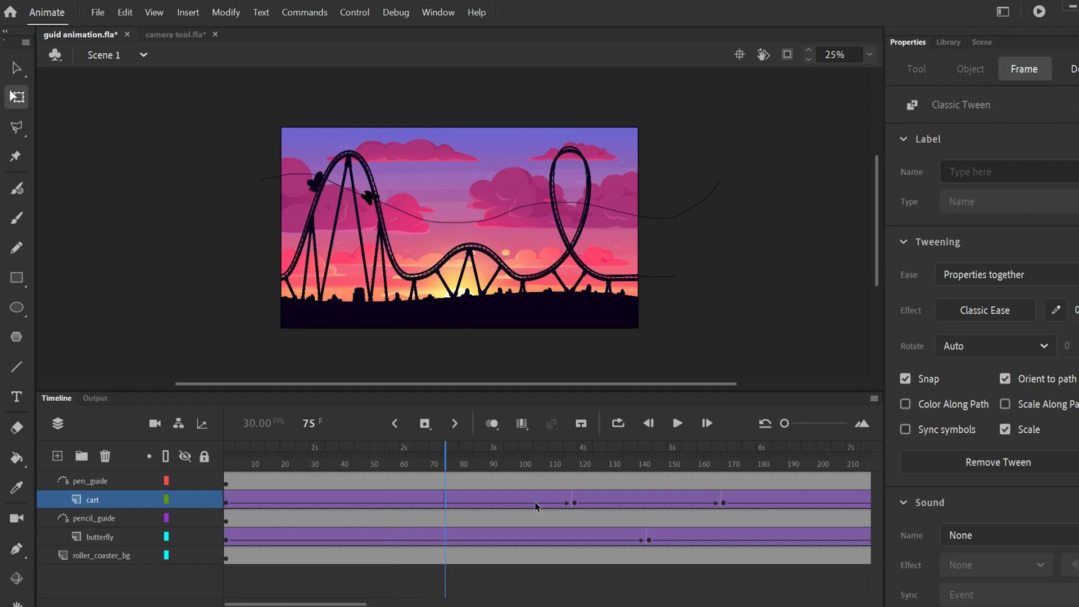
{"action": "left_click", "coordinate": [656, 499]}
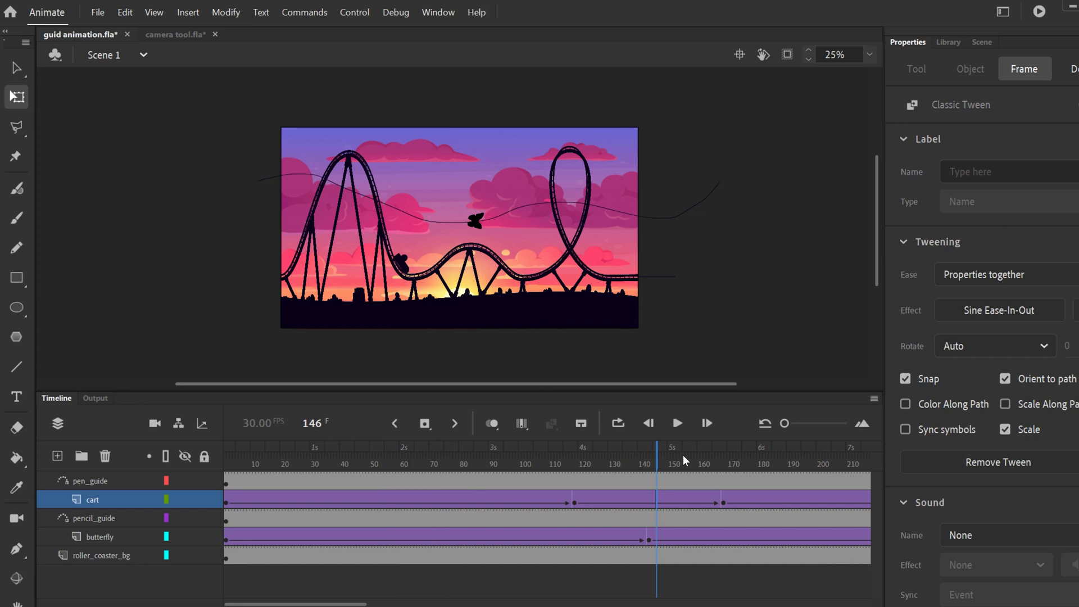
{"action": "left_click", "coordinate": [526, 480]}
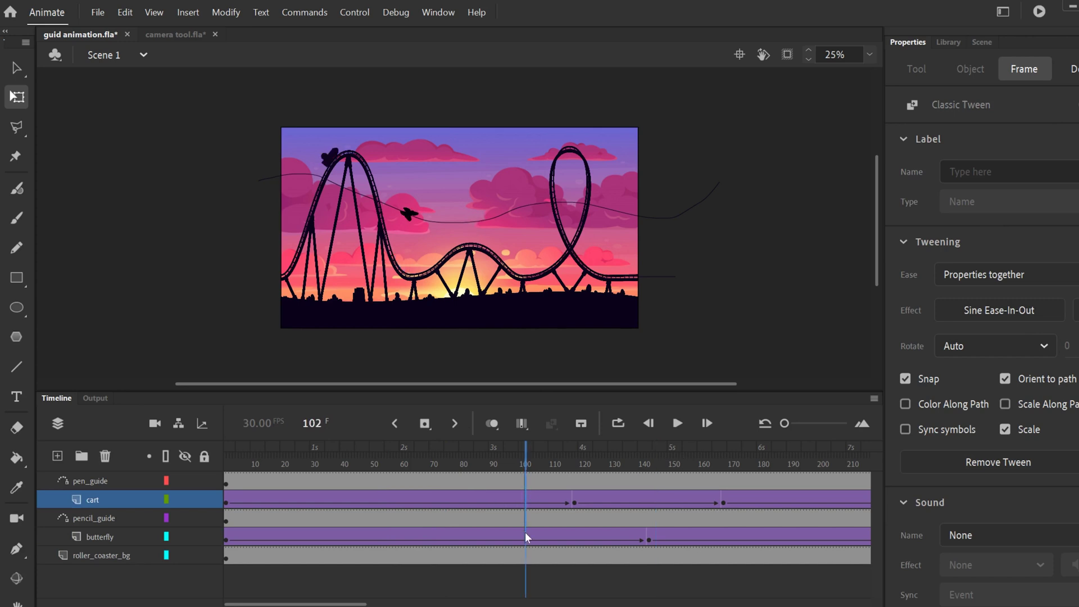
{"action": "left_click", "coordinate": [527, 559]}
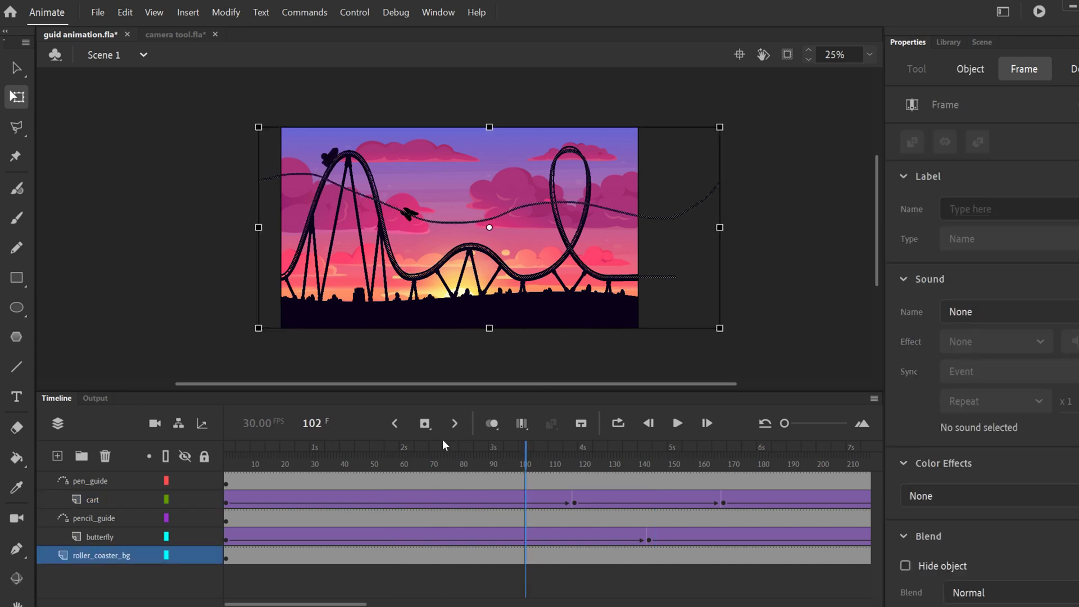
{"action": "left_click", "coordinate": [424, 424]}
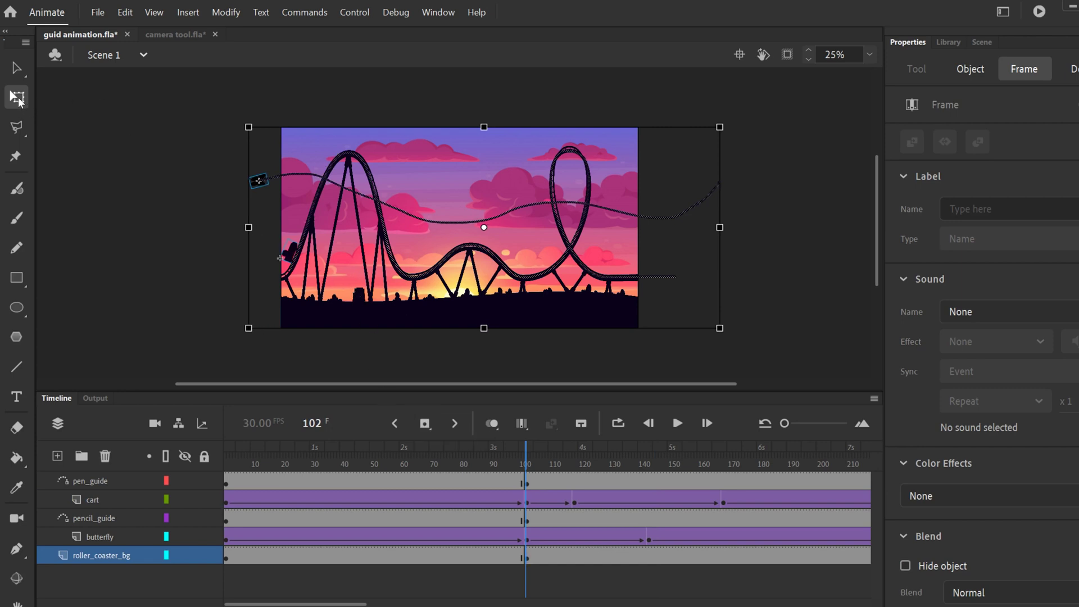
Step: Try enlarging the whole roller coaster scene at frame 102 to about 4583 px wide, reposition it, and play from frame 1
{"action": "left_click_drag", "start_coordinate": [248, 128], "coordinate": [58, 48]}
{"action": "left_click_drag", "start_coordinate": [327, 146], "coordinate": [481, 229]}
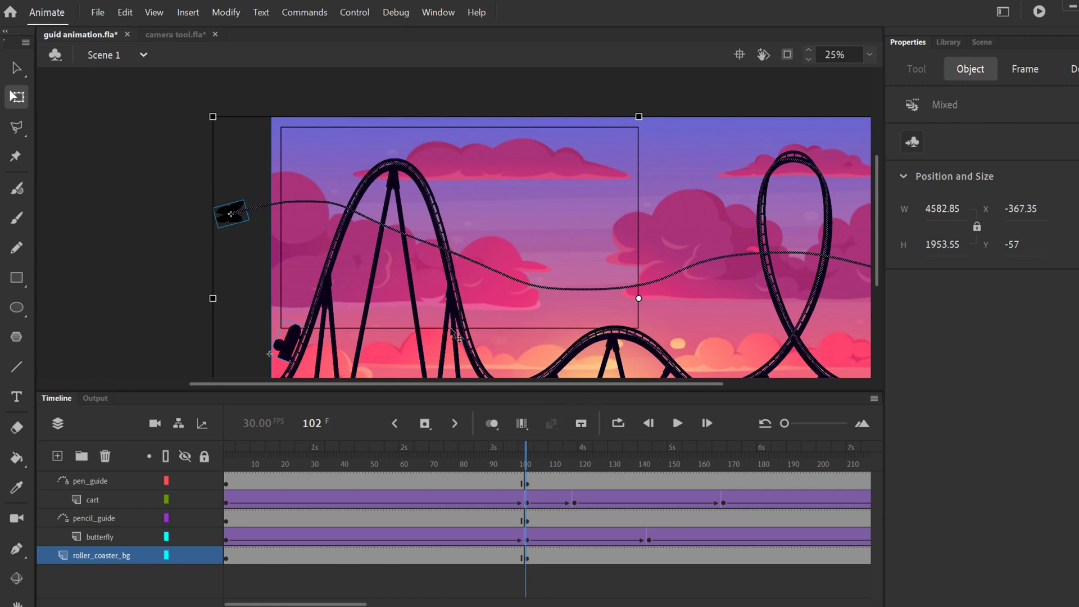
{"action": "left_click_drag", "start_coordinate": [504, 461], "coordinate": [213, 464]}
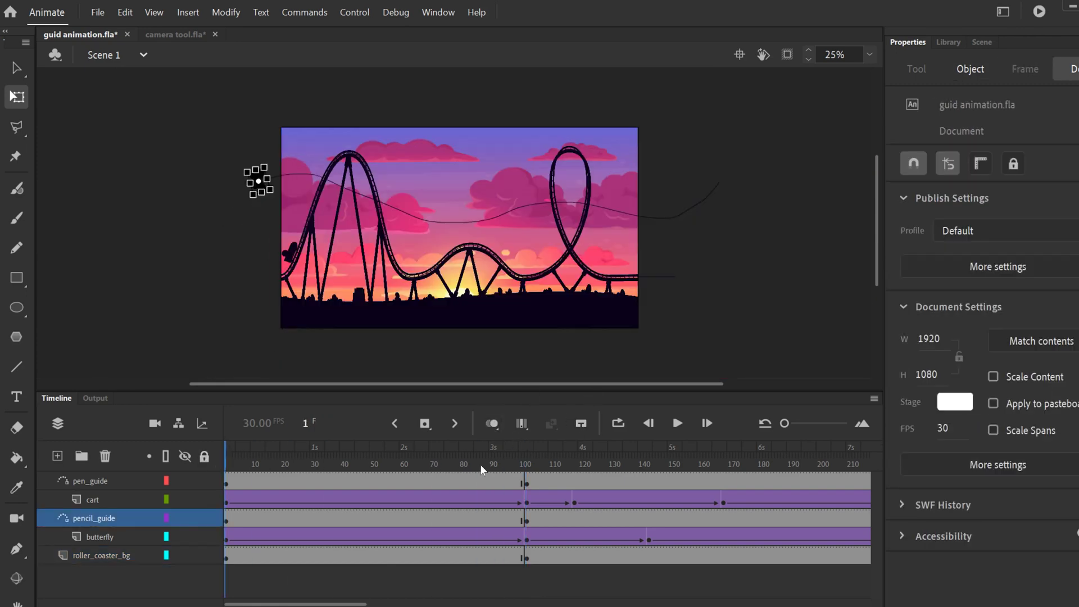
{"action": "left_click", "coordinate": [677, 423]}
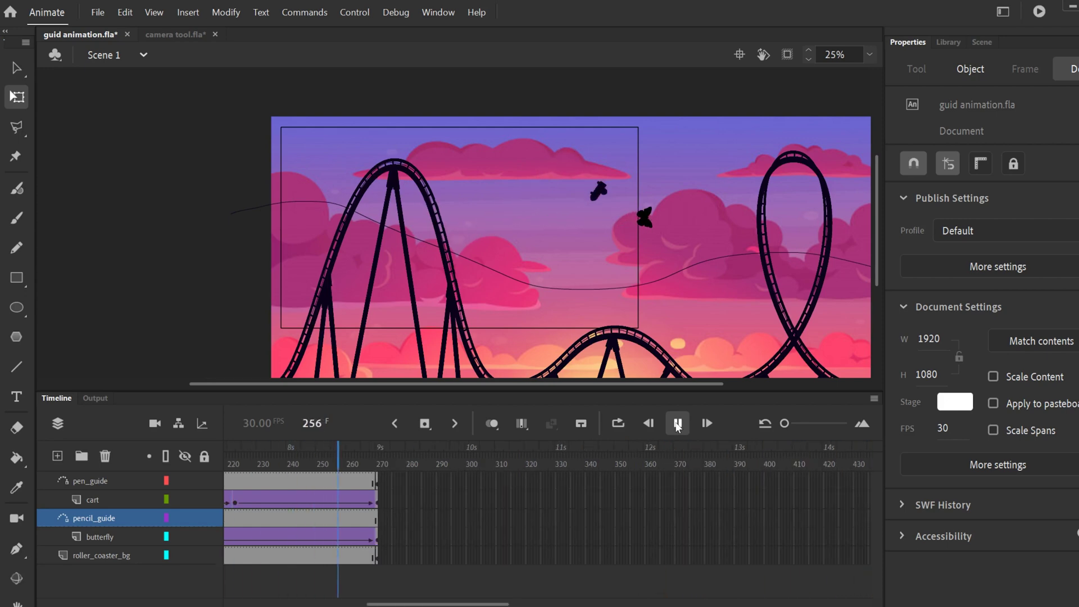
{"action": "left_click", "coordinate": [677, 424]}
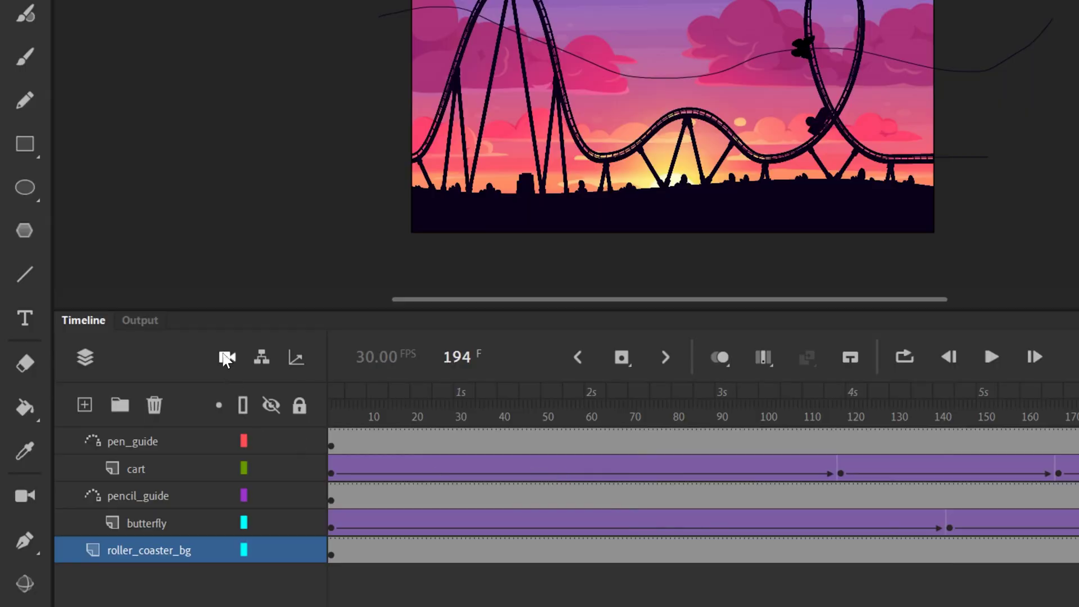
Step: Add a camera to the roller coaster animation and apply a classic tween to the camera layer, playing the result
{"action": "left_click", "coordinate": [227, 357]}
{"action": "scroll", "coordinate": [975, 485], "scroll_direction": "right", "scroll_amount": 5}
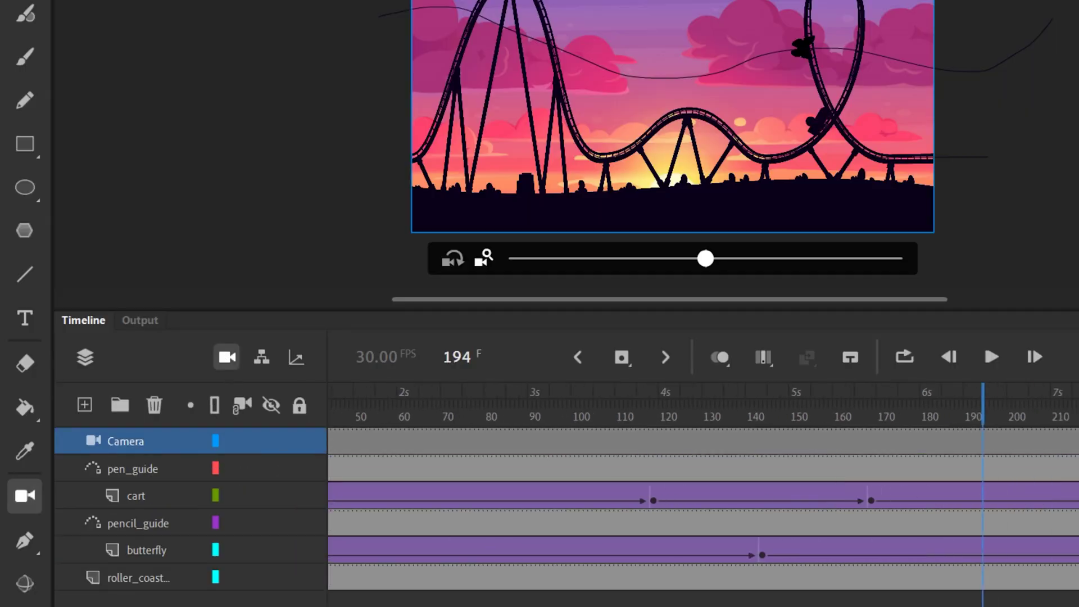
{"action": "right_click", "coordinate": [616, 441]}
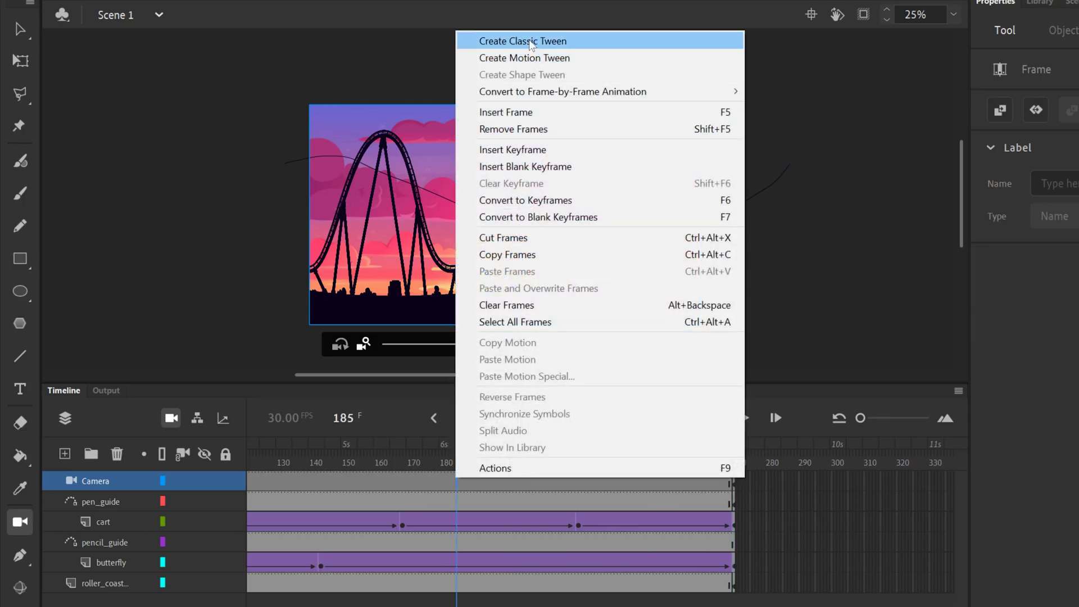
{"action": "left_click", "coordinate": [523, 41]}
{"action": "left_click", "coordinate": [743, 417]}
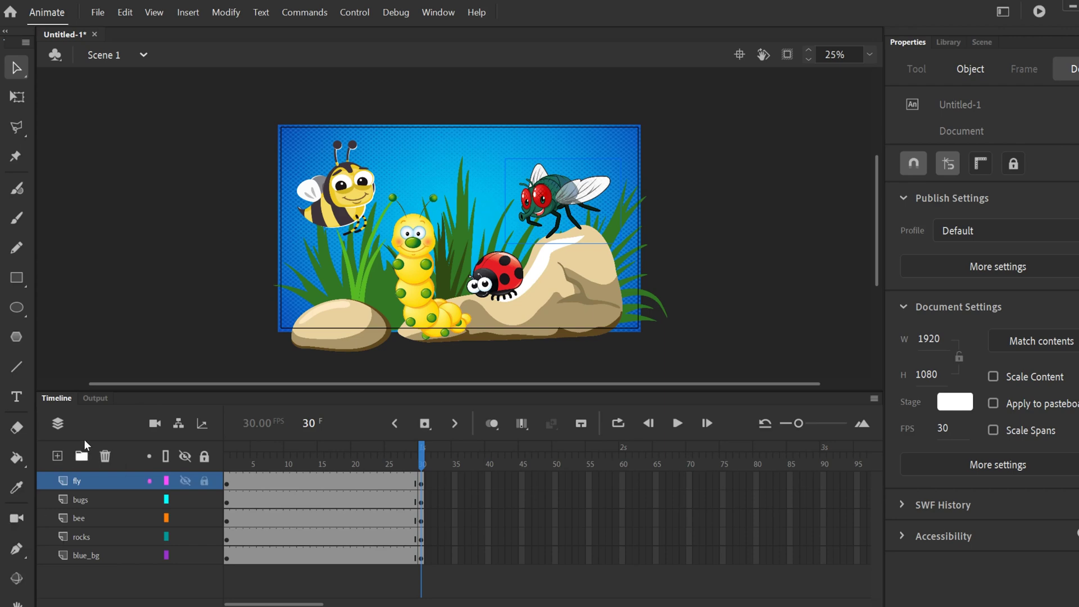
Step: Add a camera to the bug scene and zoom it in to 170% at frame 30
{"action": "left_click", "coordinate": [154, 425]}
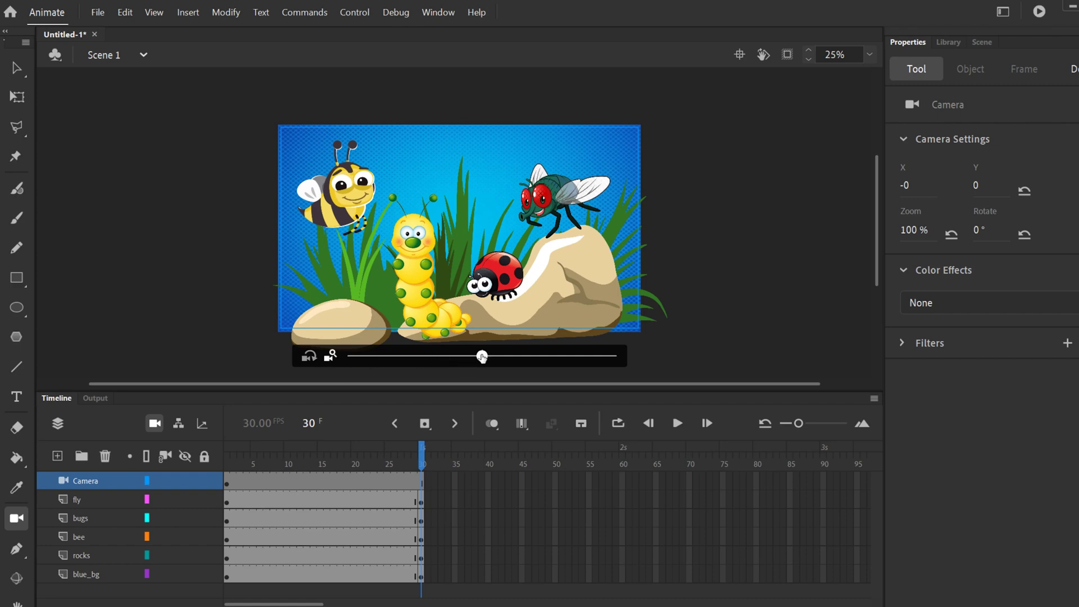
{"action": "left_click_drag", "start_coordinate": [482, 356], "coordinate": [593, 360]}
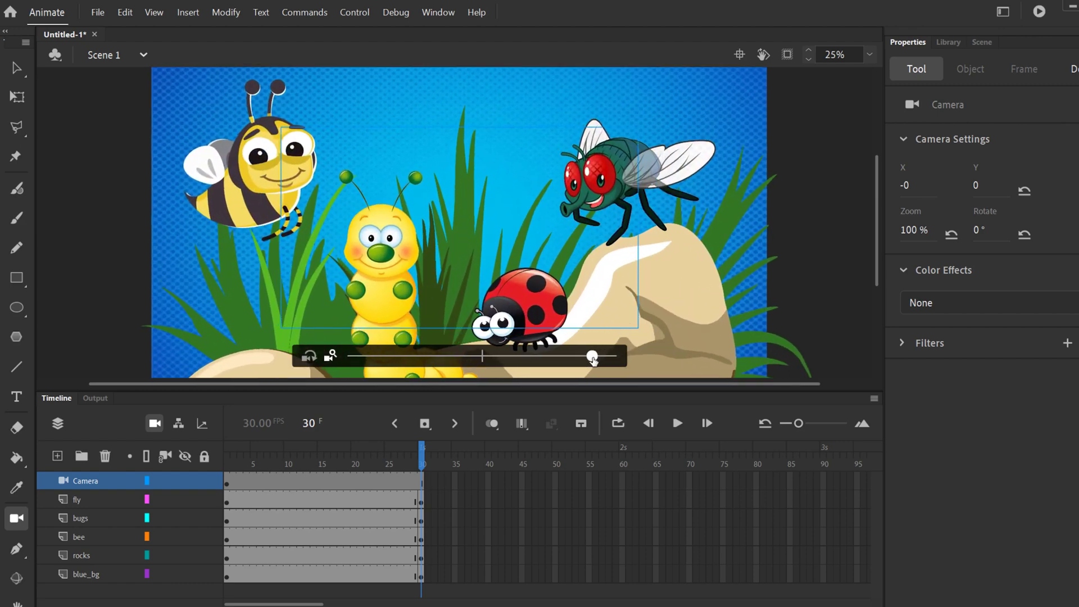
{"action": "left_click_drag", "start_coordinate": [594, 360], "coordinate": [595, 362]}
Step: Pan the zoomed camera around the bug scene in several directions
{"action": "left_click_drag", "start_coordinate": [437, 230], "coordinate": [354, 235]}
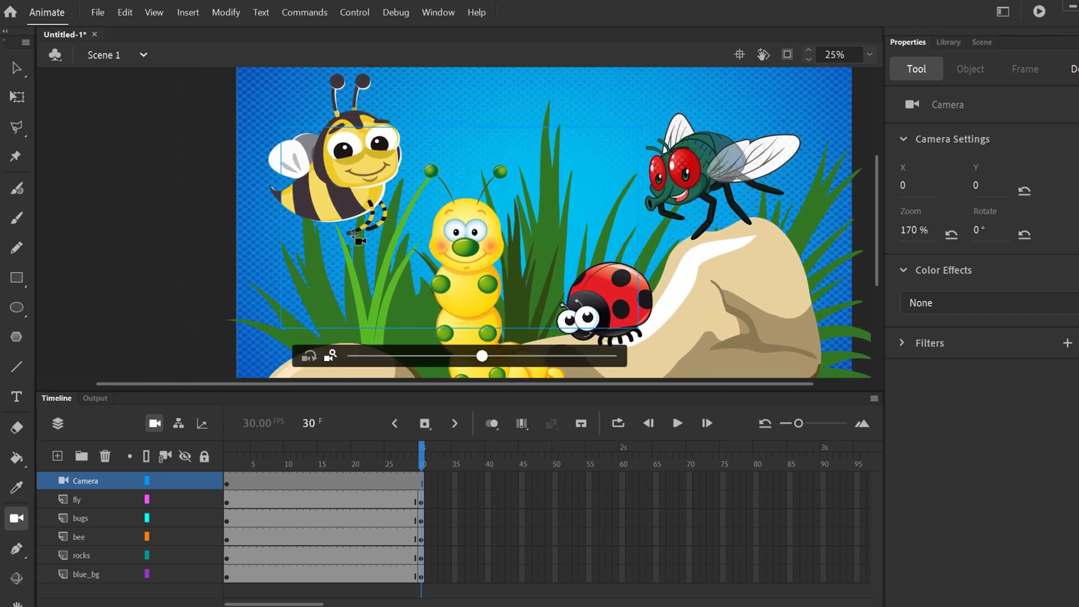
{"action": "left_click_drag", "start_coordinate": [354, 235], "coordinate": [476, 240]}
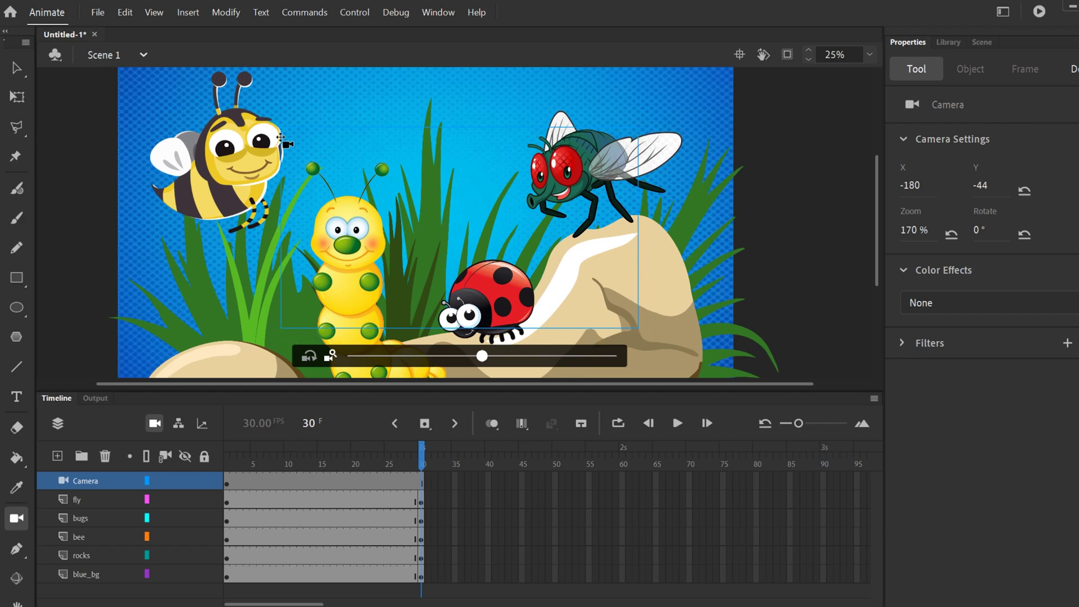
{"action": "left_click_drag", "start_coordinate": [441, 232], "coordinate": [492, 213]}
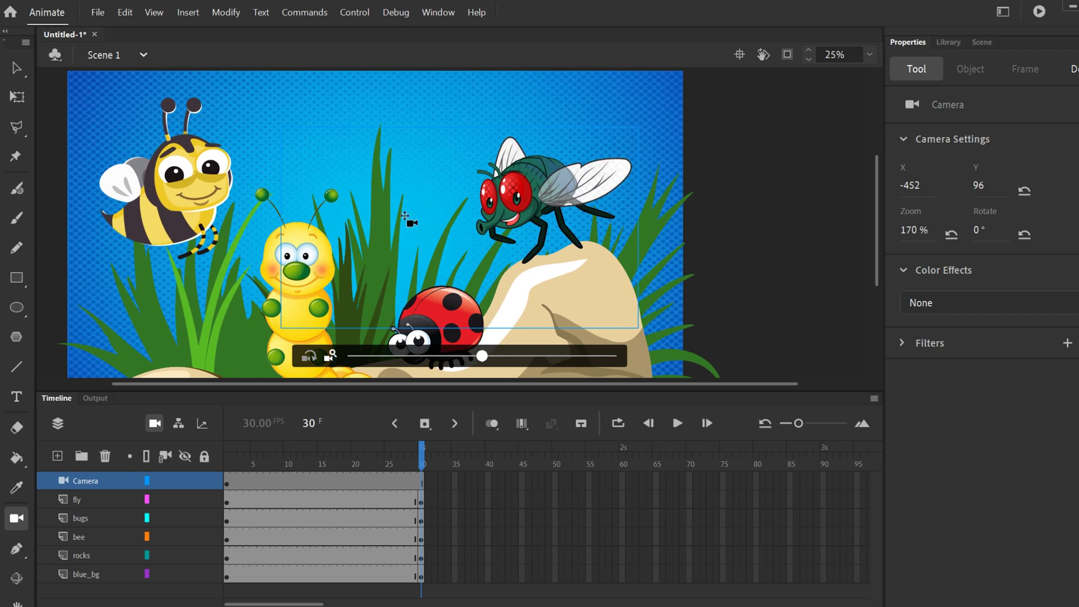
{"action": "left_click_drag", "start_coordinate": [419, 211], "coordinate": [231, 174]}
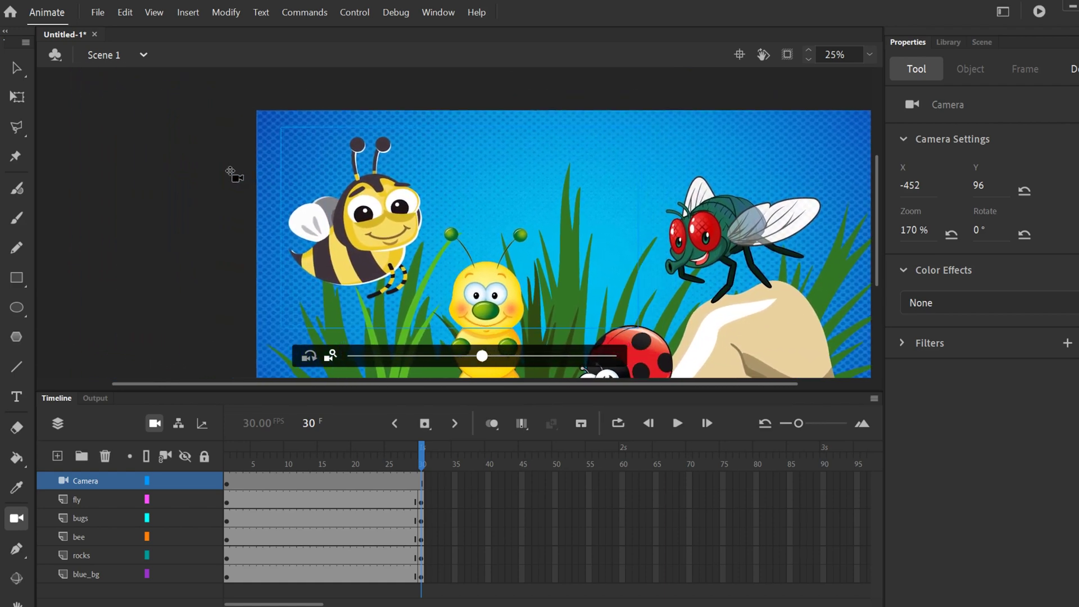
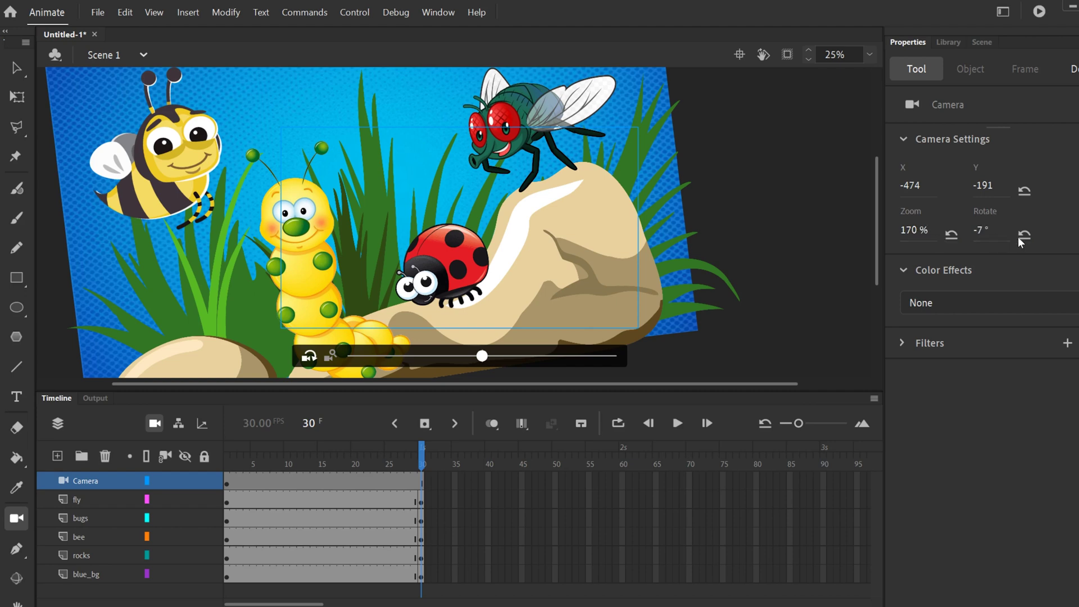
Step: Adjust the camera's X position and set its zoom to 200%
{"action": "mouse_move", "coordinate": [910, 189]}
{"action": "left_mouse_down"}
{"action": "mouse_move", "coordinate": [861, 184]}
{"action": "mouse_move", "coordinate": [911, 187]}
{"action": "left_mouse_up"}
{"action": "left_click", "coordinate": [916, 186]}
{"action": "type", "text": "20"}
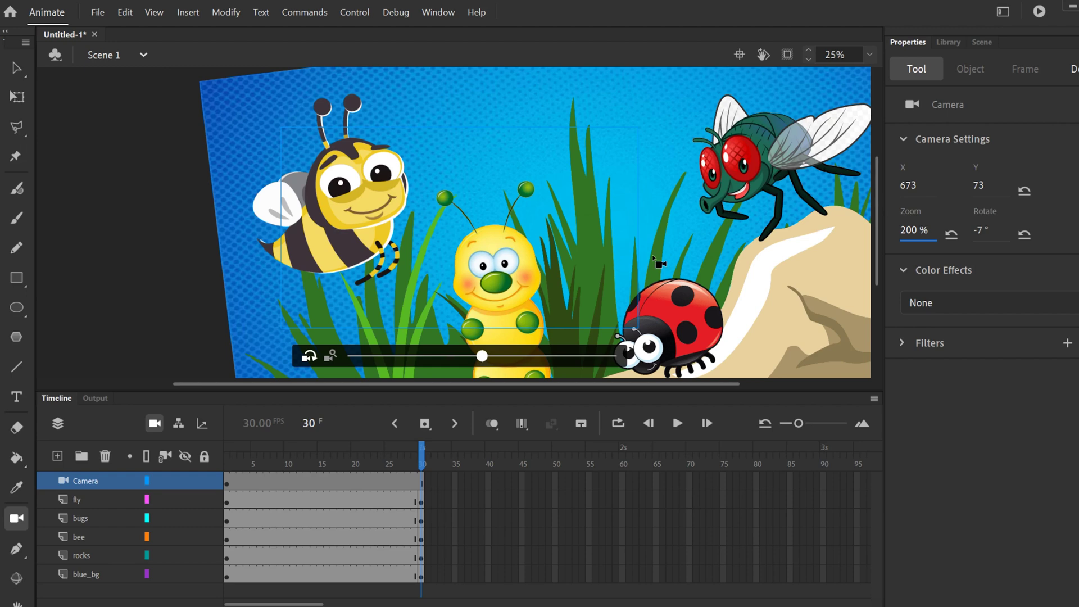
Step: Reset the camera's position, zoom and rotation
{"action": "left_click", "coordinate": [1025, 193]}
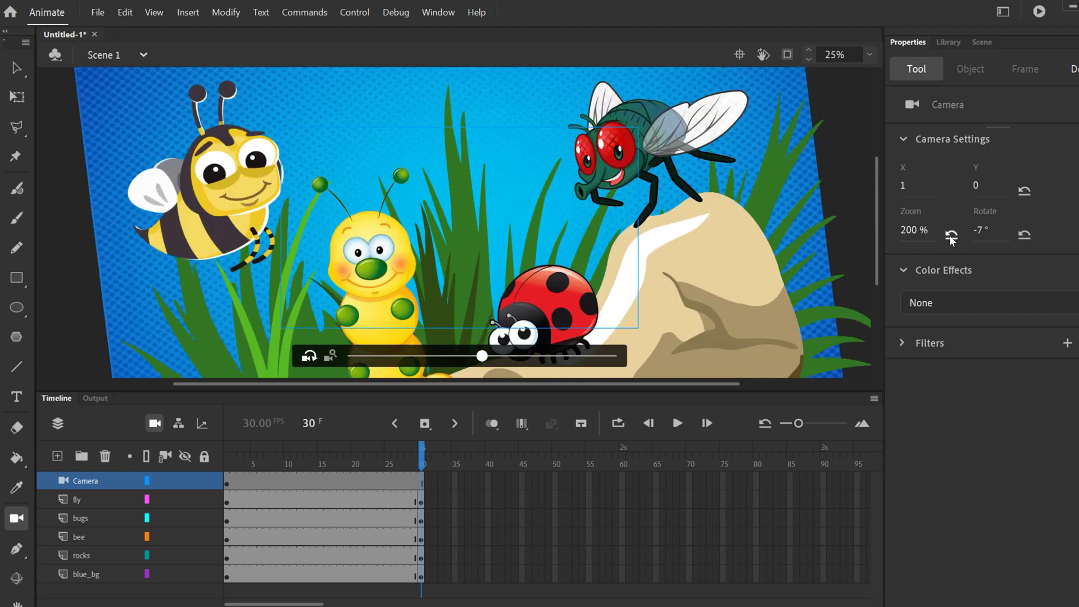
{"action": "left_click", "coordinate": [952, 236]}
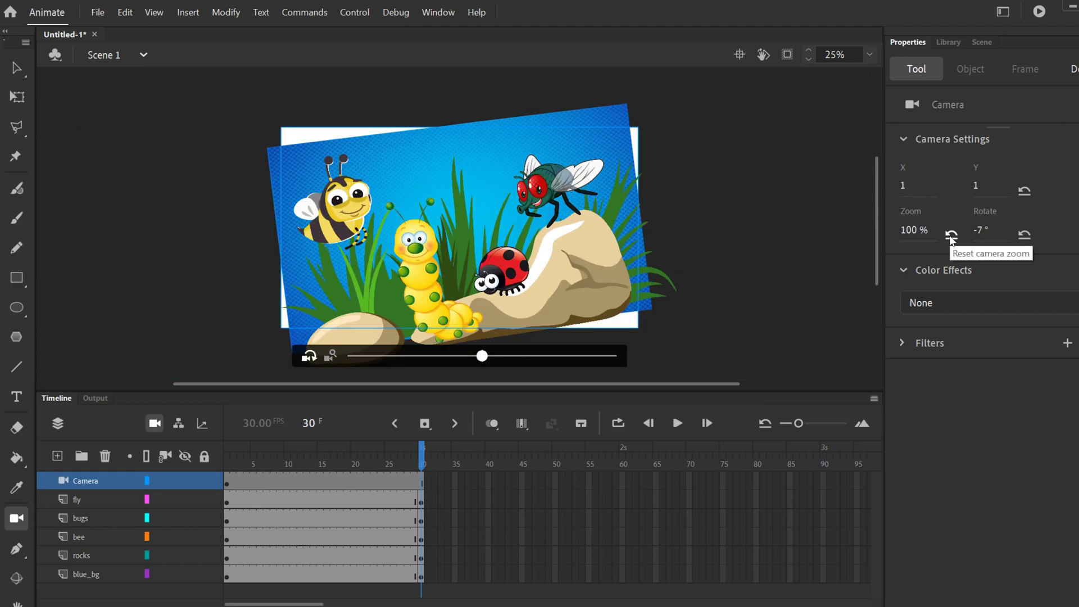
{"action": "left_click", "coordinate": [1025, 236]}
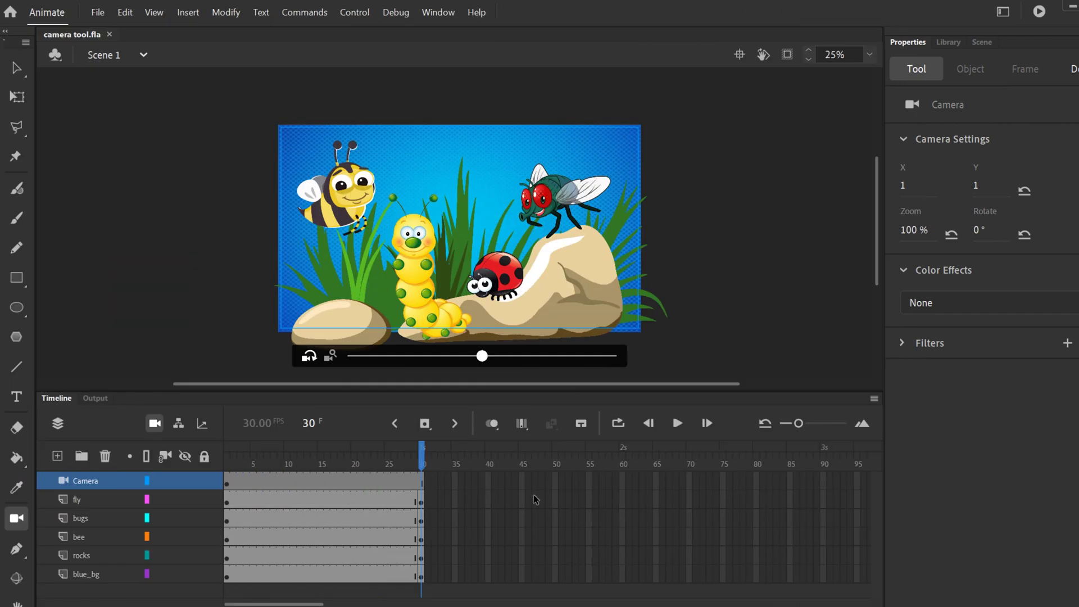
Step: Select the fly, bugs, bee and rocks layers in turn and examine their artwork with the Free Transform tool
{"action": "left_click", "coordinate": [87, 498]}
{"action": "left_click", "coordinate": [86, 519]}
{"action": "left_click", "coordinate": [87, 535]}
{"action": "left_click", "coordinate": [88, 553]}
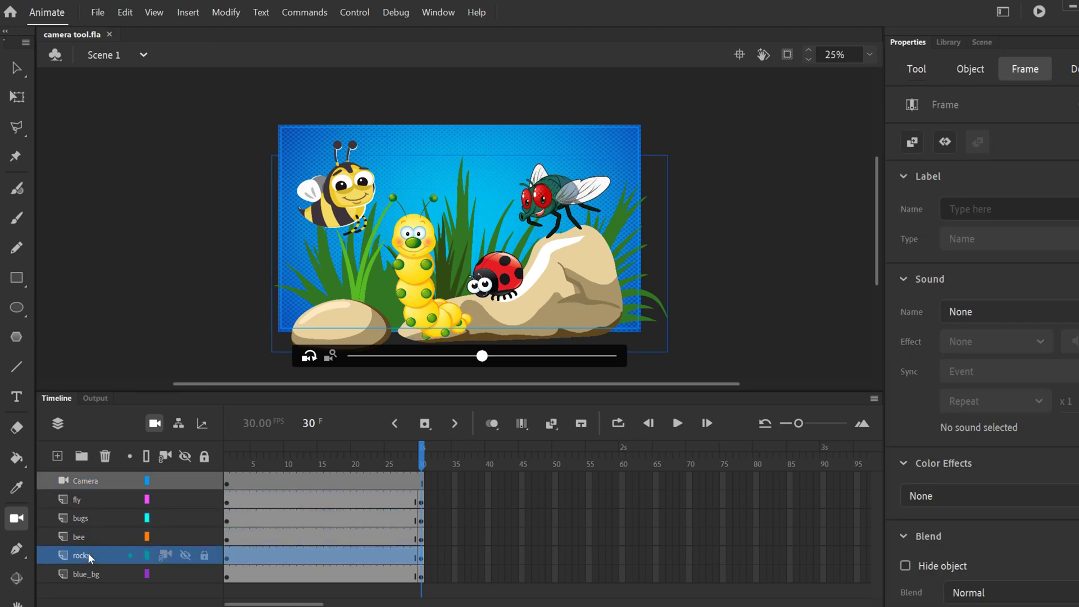
{"action": "left_click", "coordinate": [17, 98]}
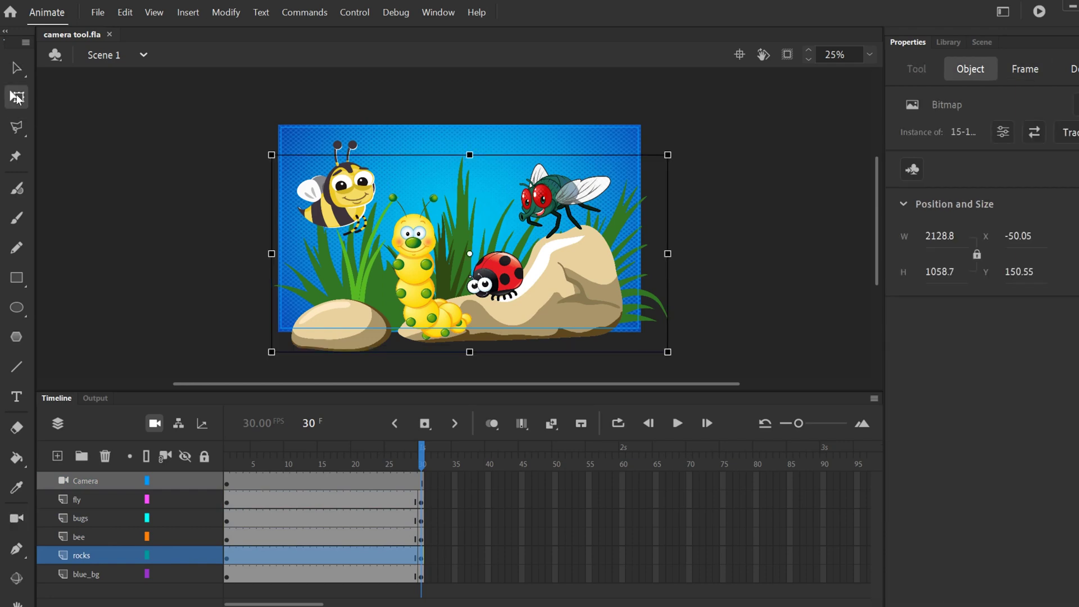
{"action": "left_click", "coordinate": [89, 499]}
{"action": "left_click", "coordinate": [95, 518]}
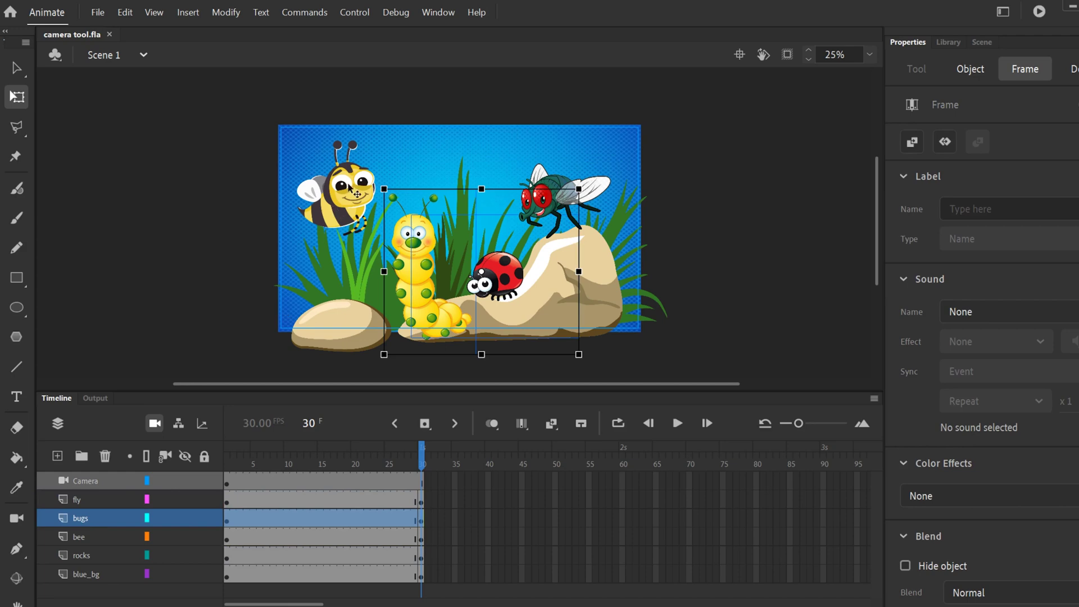
{"action": "left_click", "coordinate": [350, 187]}
{"action": "left_click", "coordinate": [410, 251]}
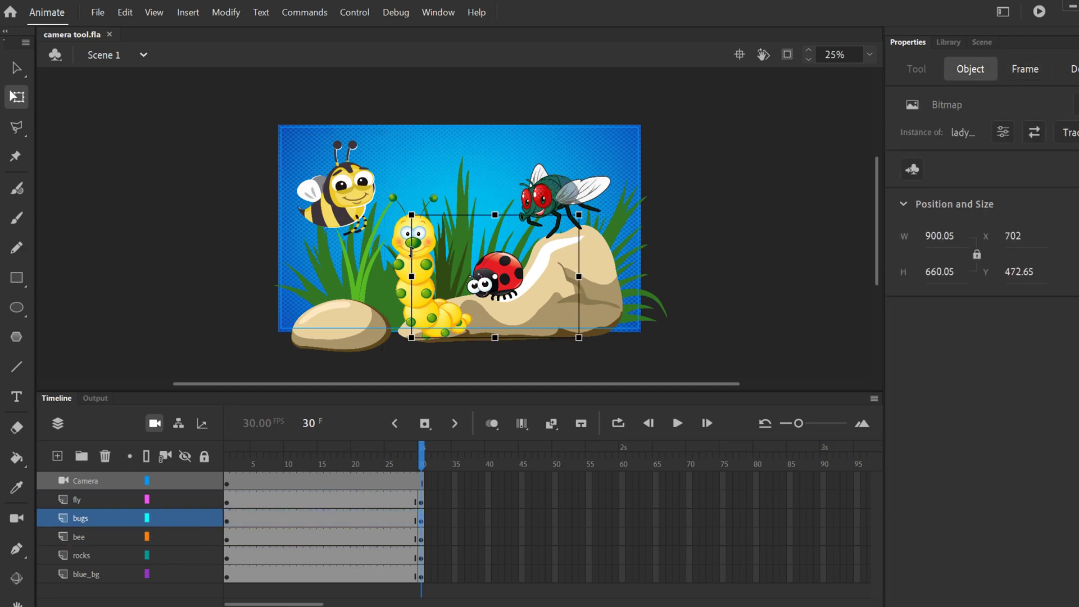
Step: Activate the Camera tool and insert a keyframe at frame 30 on the Camera layer
{"action": "left_click", "coordinate": [79, 482]}
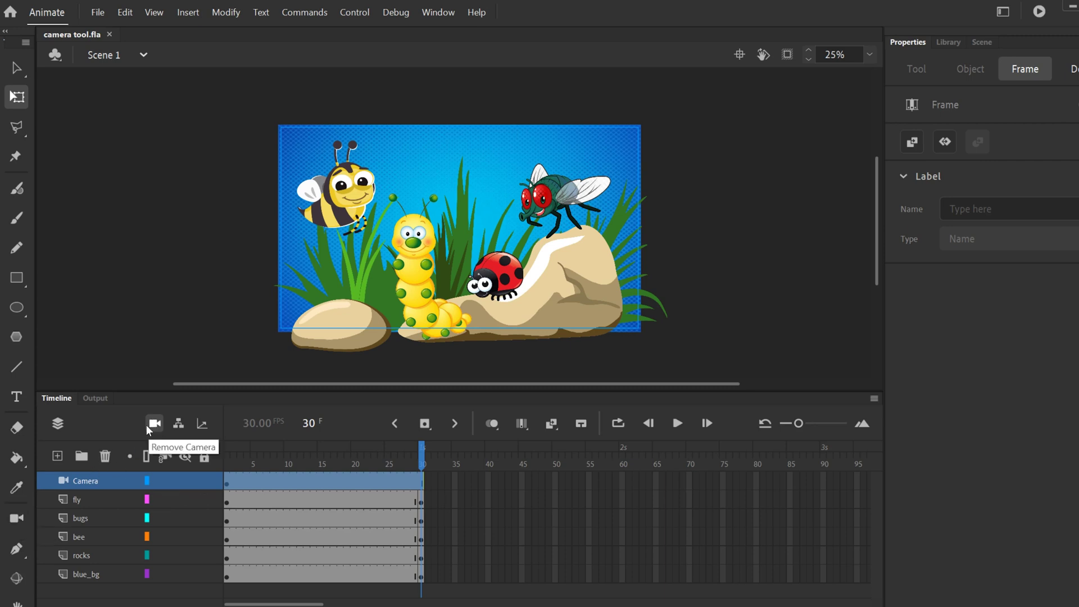
{"action": "left_click", "coordinate": [16, 520]}
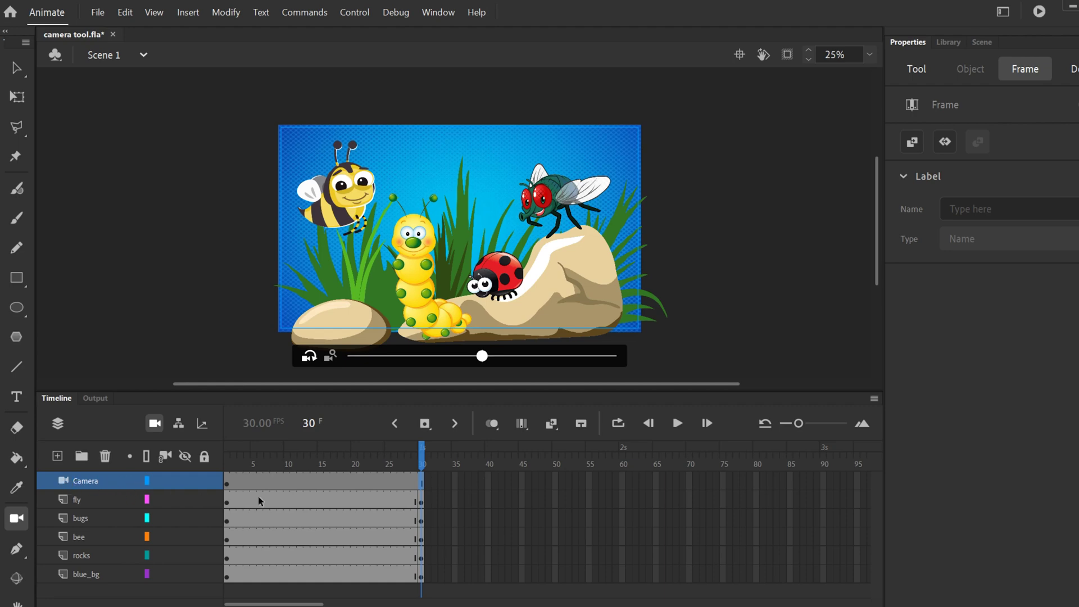
{"action": "left_click", "coordinate": [227, 486]}
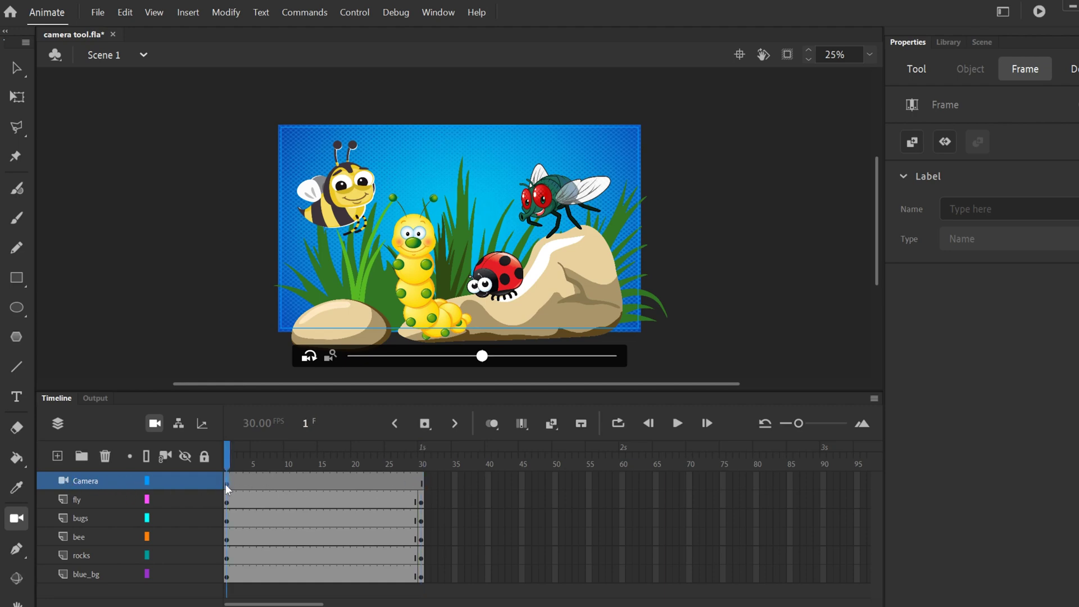
{"action": "left_click", "coordinate": [421, 487]}
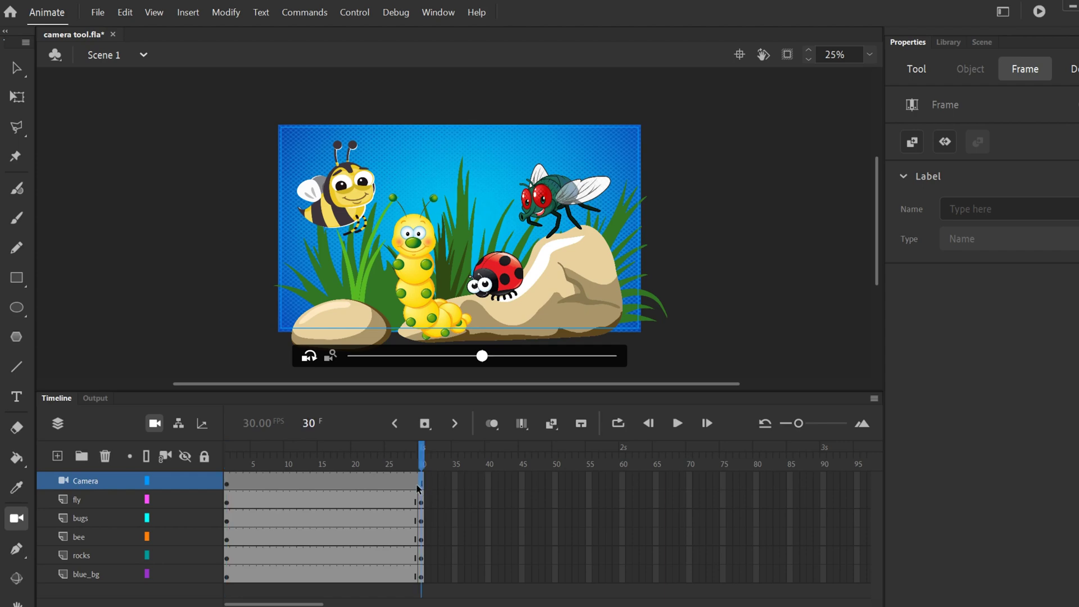
{"action": "right_click", "coordinate": [420, 484]}
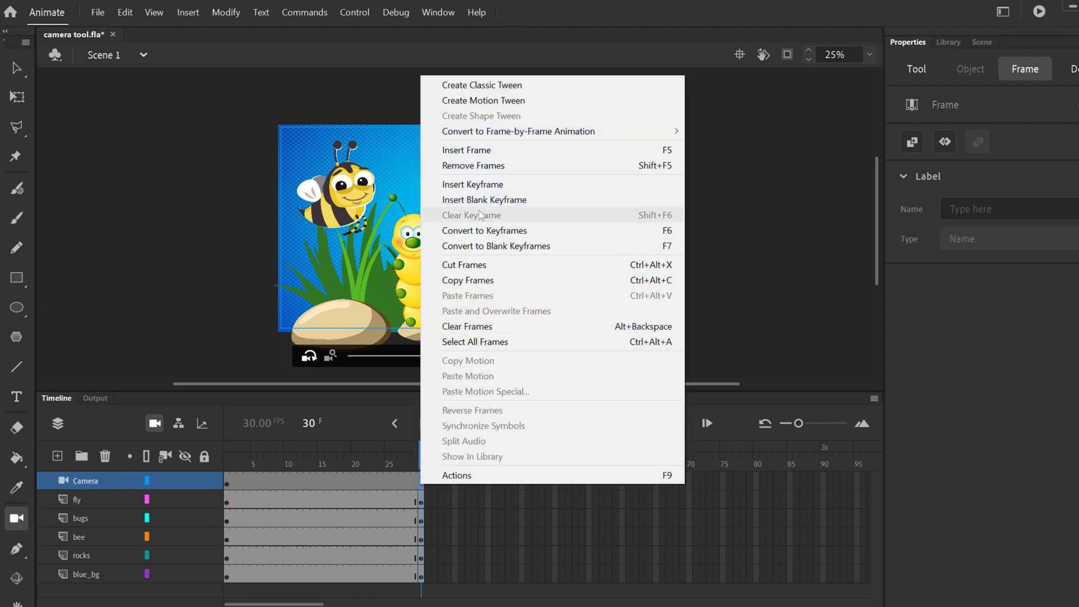
{"action": "left_click", "coordinate": [482, 186]}
Step: Create a classic tween between the Camera layer's keyframes at frames 1 and 30
{"action": "left_click", "coordinate": [302, 482]}
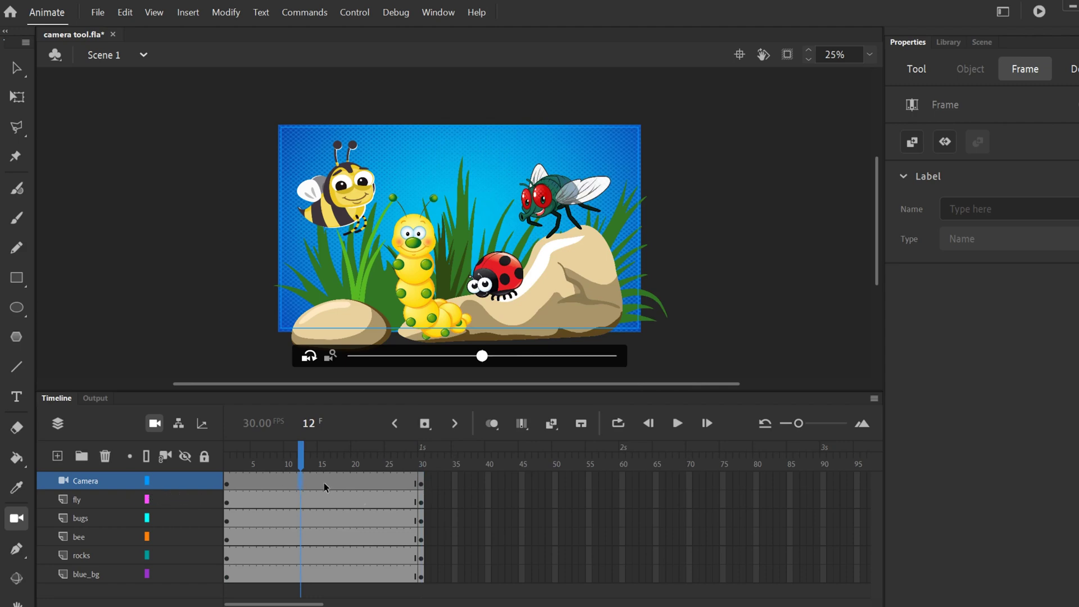
{"action": "left_click", "coordinate": [326, 483]}
{"action": "right_click", "coordinate": [326, 483]}
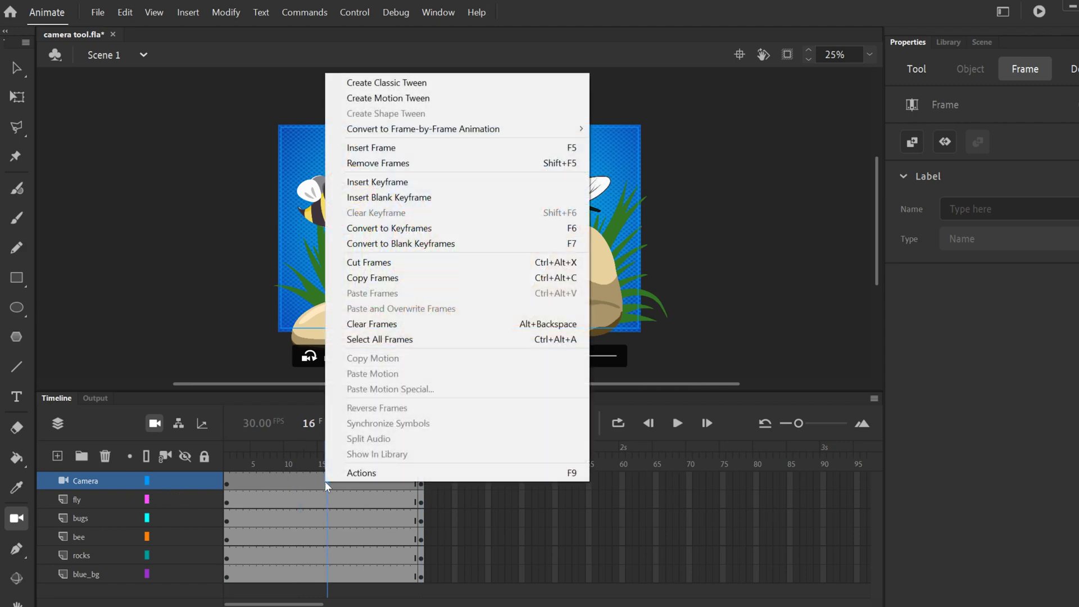
{"action": "left_click", "coordinate": [395, 84]}
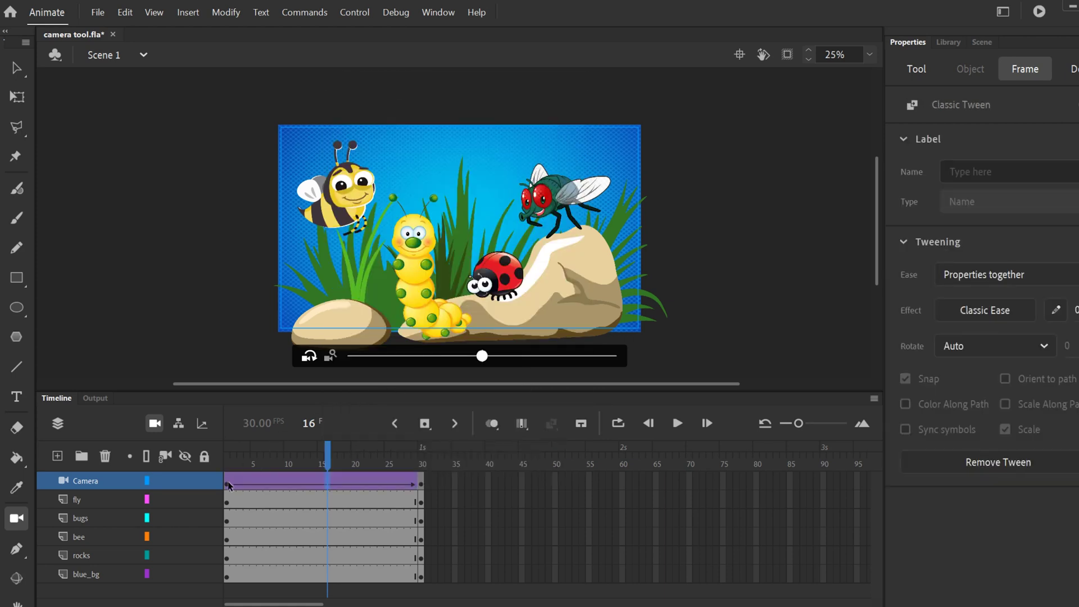
Step: At frame 30, zoom the camera to 162% and pan it to X -375, Y 149, and play the move from frame 1
{"action": "left_click", "coordinate": [422, 484]}
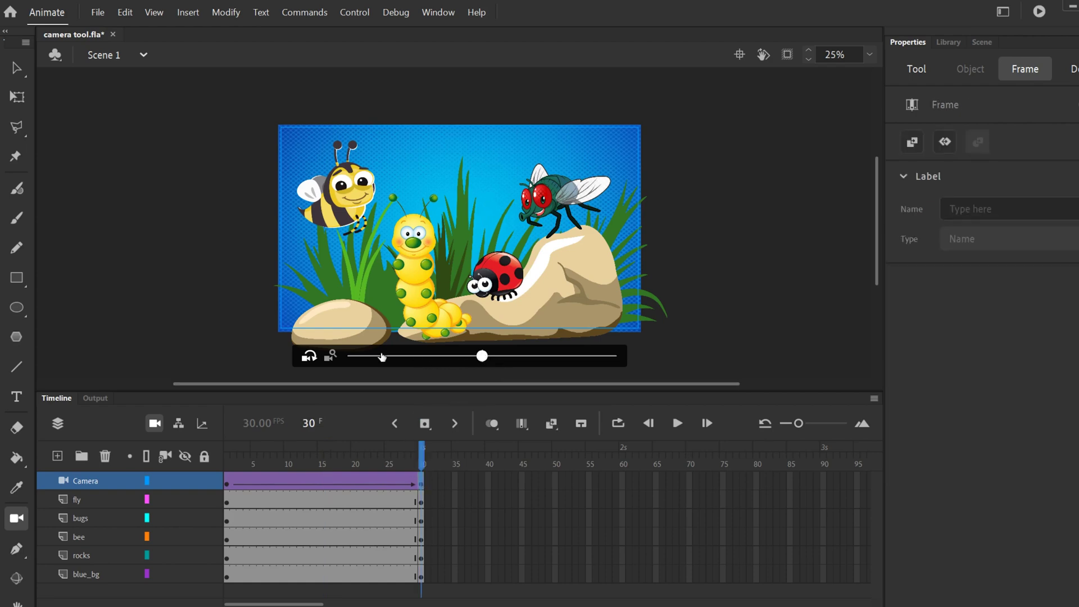
{"action": "left_click", "coordinate": [331, 360]}
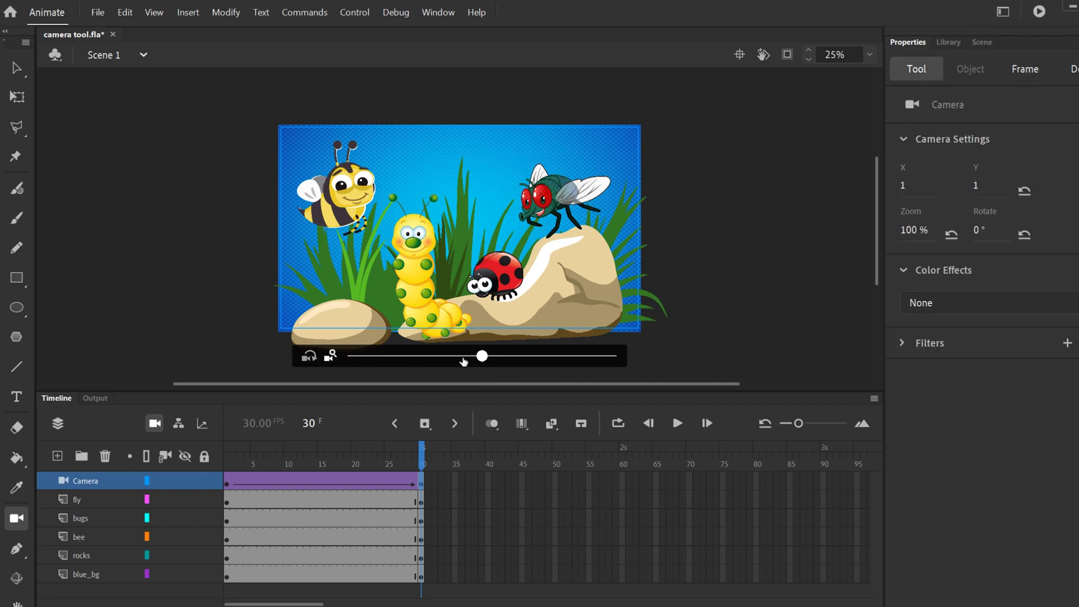
{"action": "left_click_drag", "start_coordinate": [482, 357], "coordinate": [585, 360]}
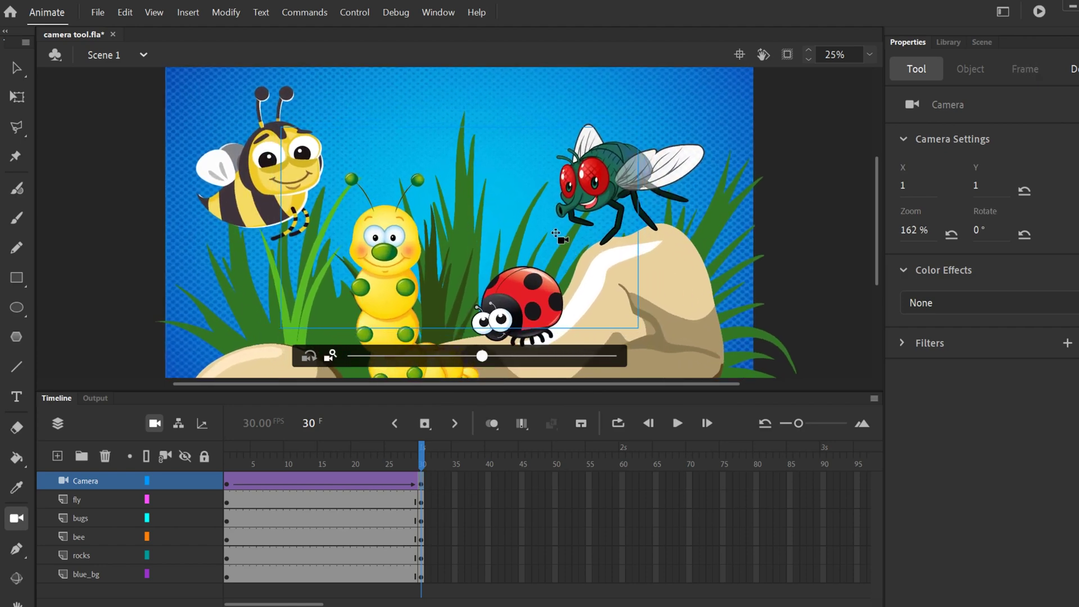
{"action": "left_click_drag", "start_coordinate": [493, 260], "coordinate": [560, 235]}
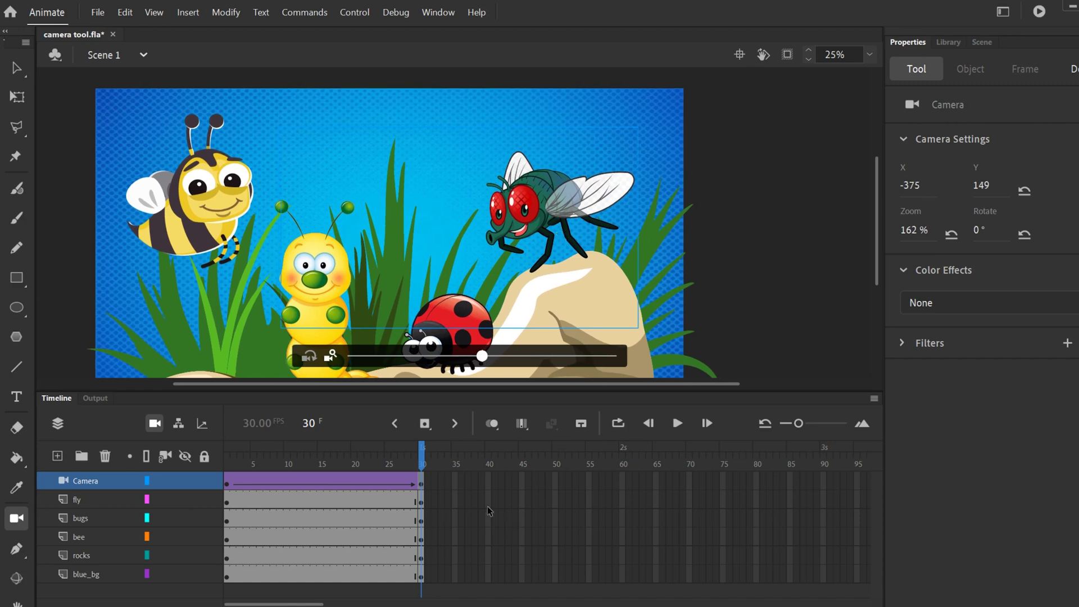
{"action": "left_click_drag", "start_coordinate": [405, 468], "coordinate": [228, 476]}
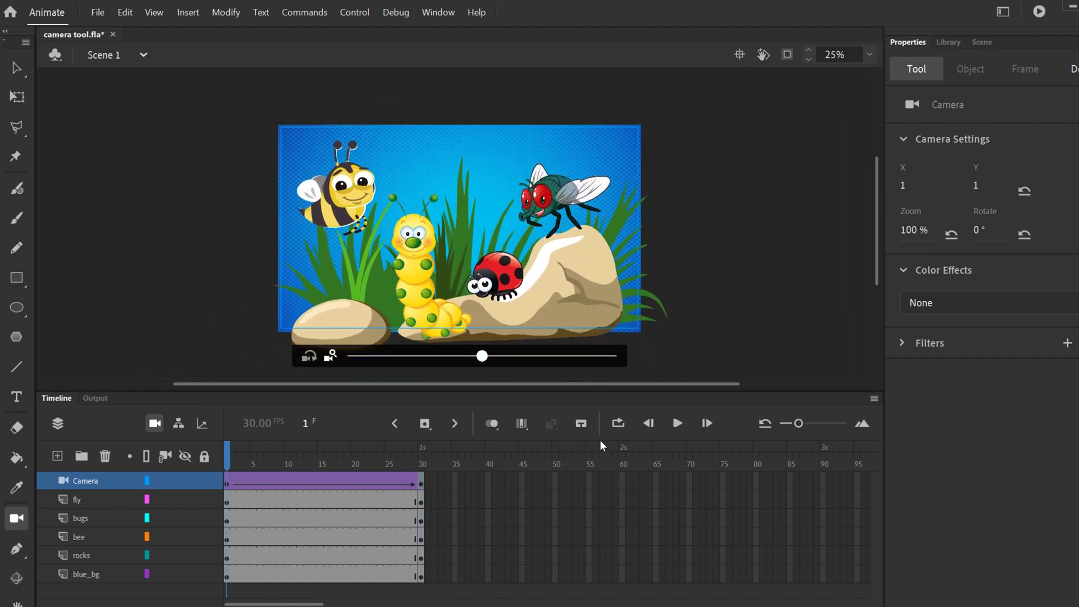
{"action": "left_click", "coordinate": [676, 423]}
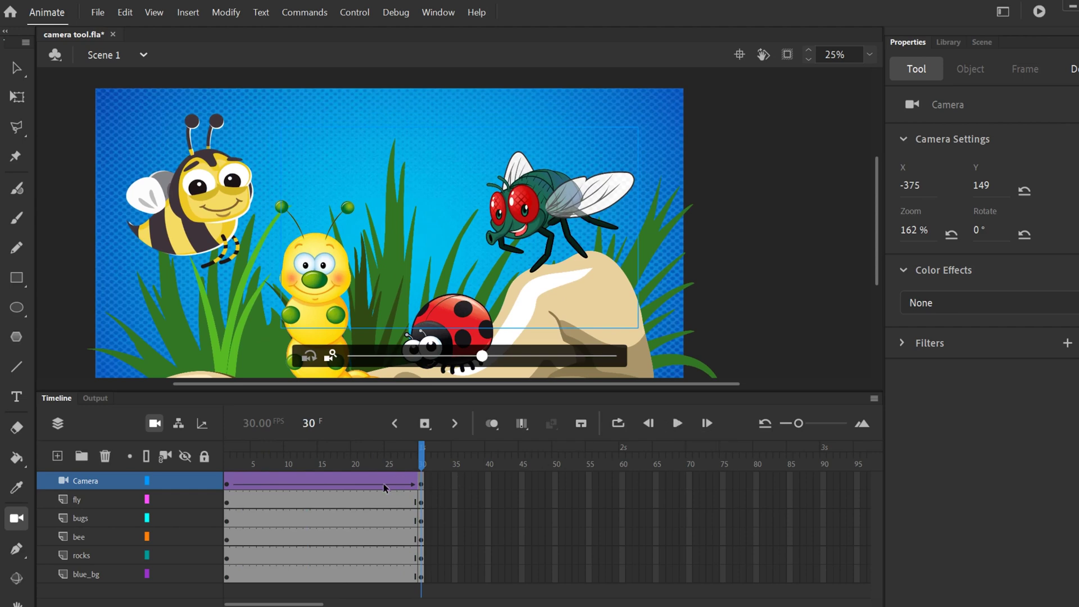
Step: Apply the Quart Ease In Out effect to the camera tween and play the animation from the start
{"action": "left_click", "coordinate": [342, 484]}
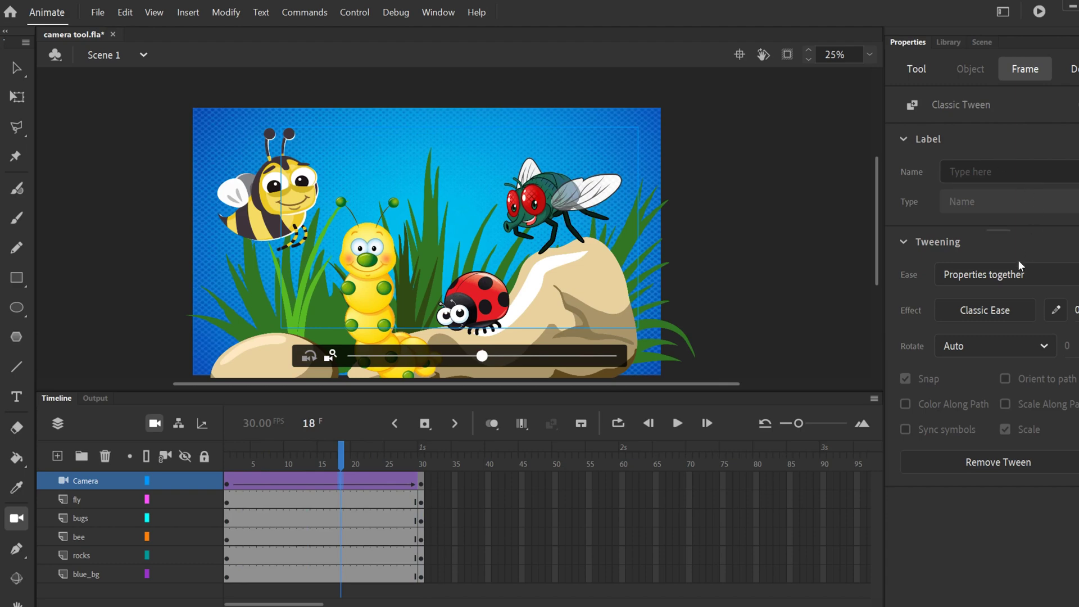
{"action": "left_click", "coordinate": [986, 308]}
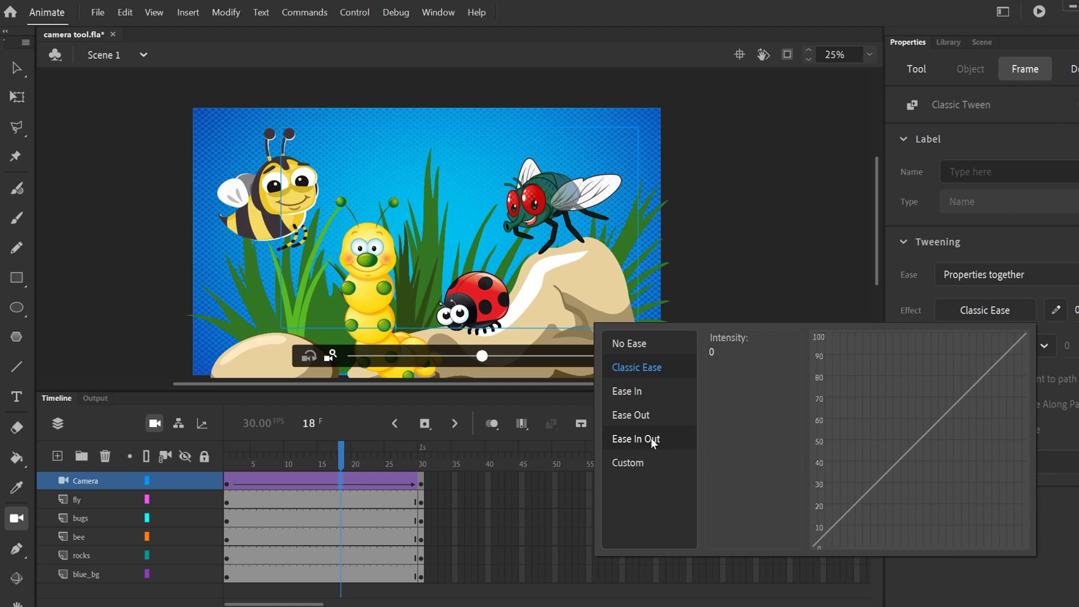
{"action": "left_click", "coordinate": [634, 436]}
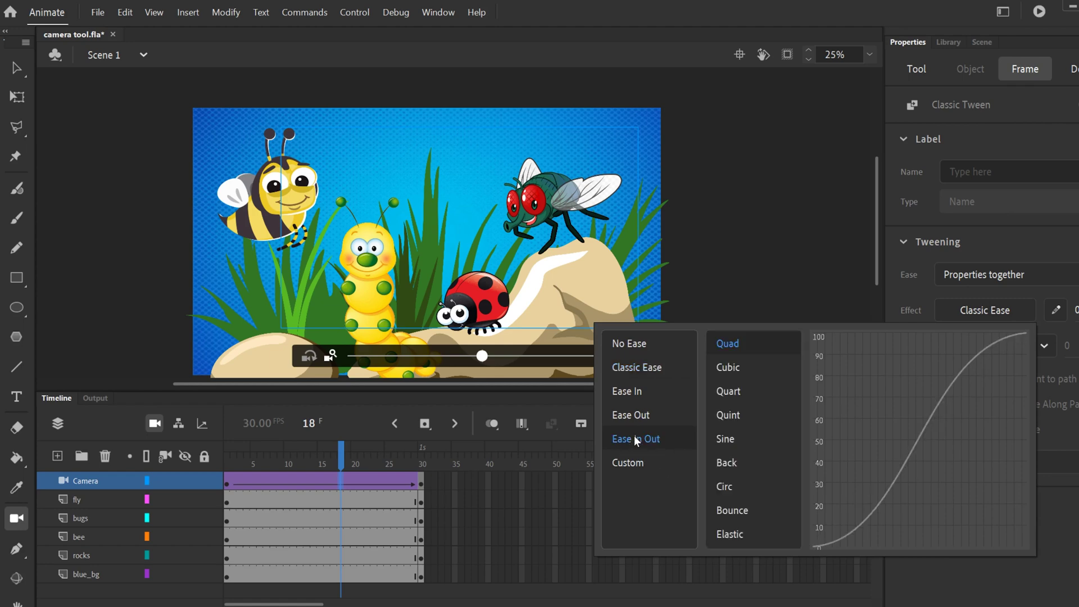
{"action": "left_click", "coordinate": [733, 392]}
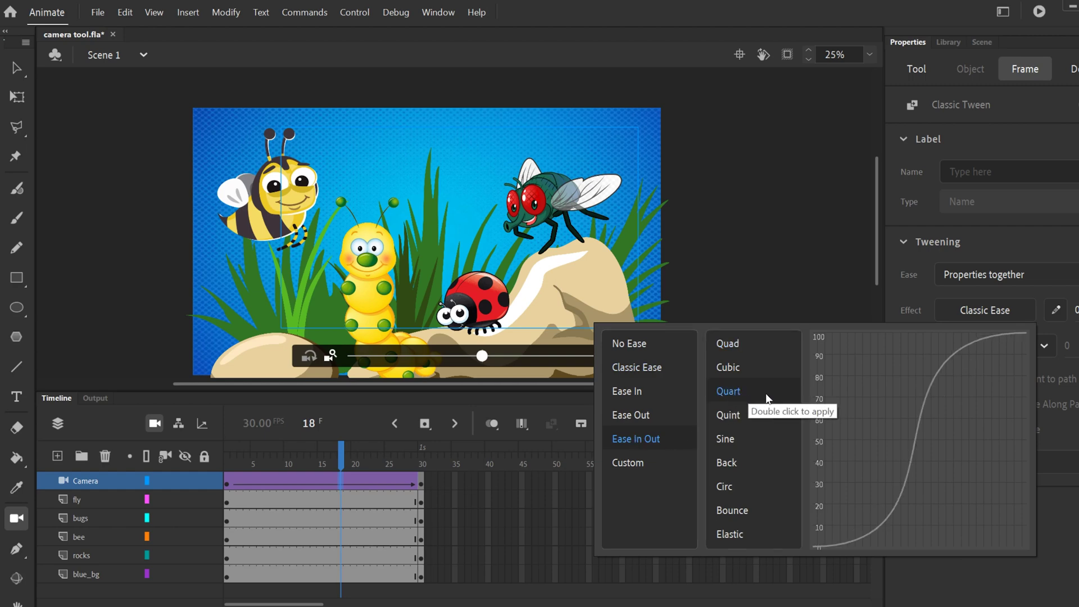
{"action": "double_click", "coordinate": [727, 391]}
{"action": "left_click_drag", "start_coordinate": [335, 461], "coordinate": [227, 460]}
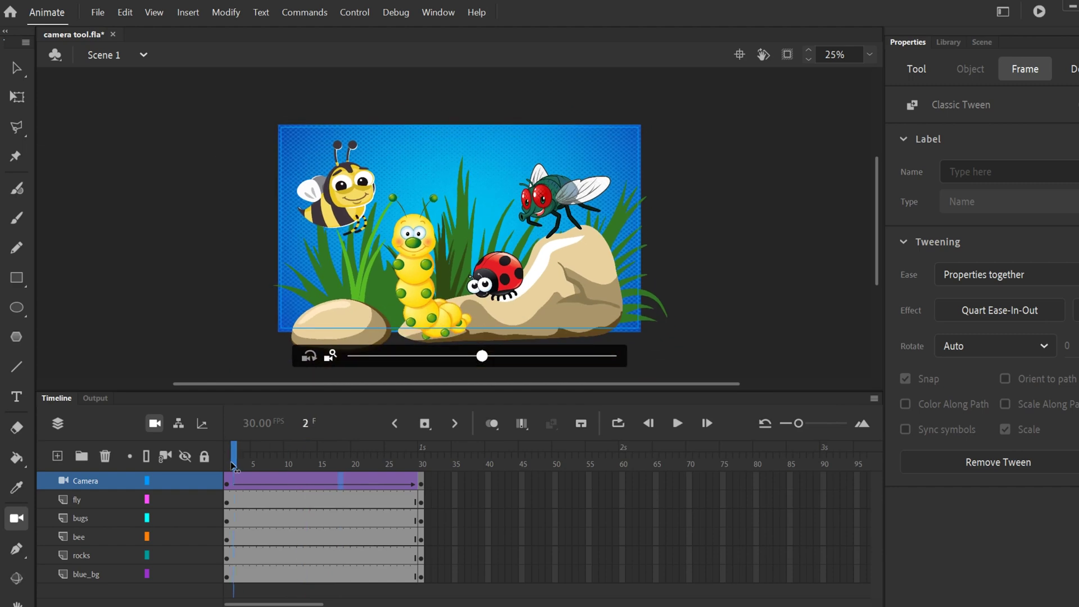
{"action": "left_click", "coordinate": [675, 424]}
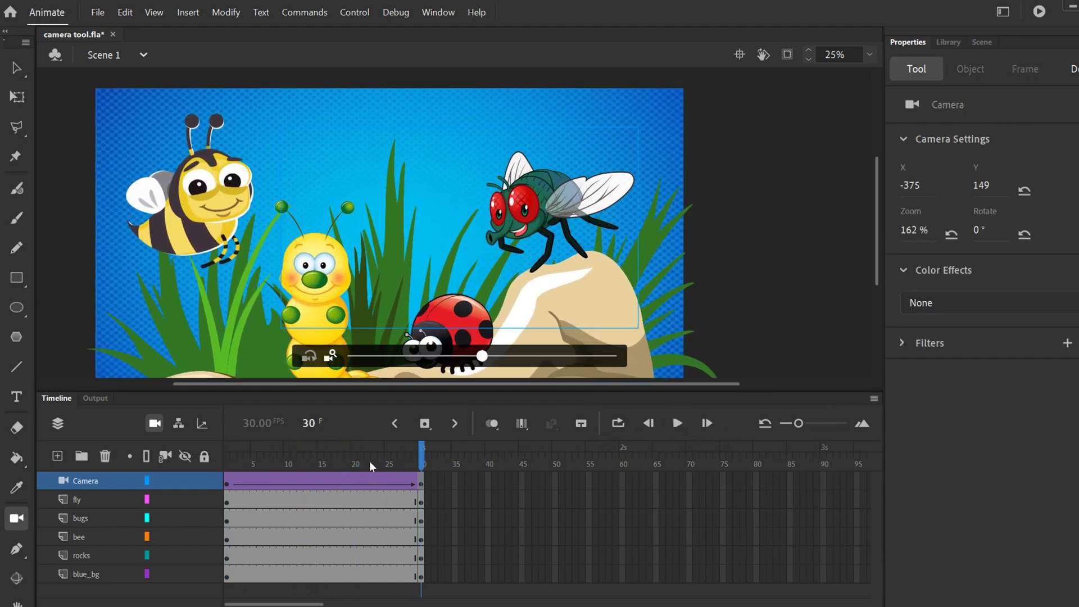
Step: Try a fully transparent Alpha color effect on the camera's first frame, scrub through the fade, and reset the effect to None
{"action": "left_click_drag", "start_coordinate": [369, 461], "coordinate": [227, 459]}
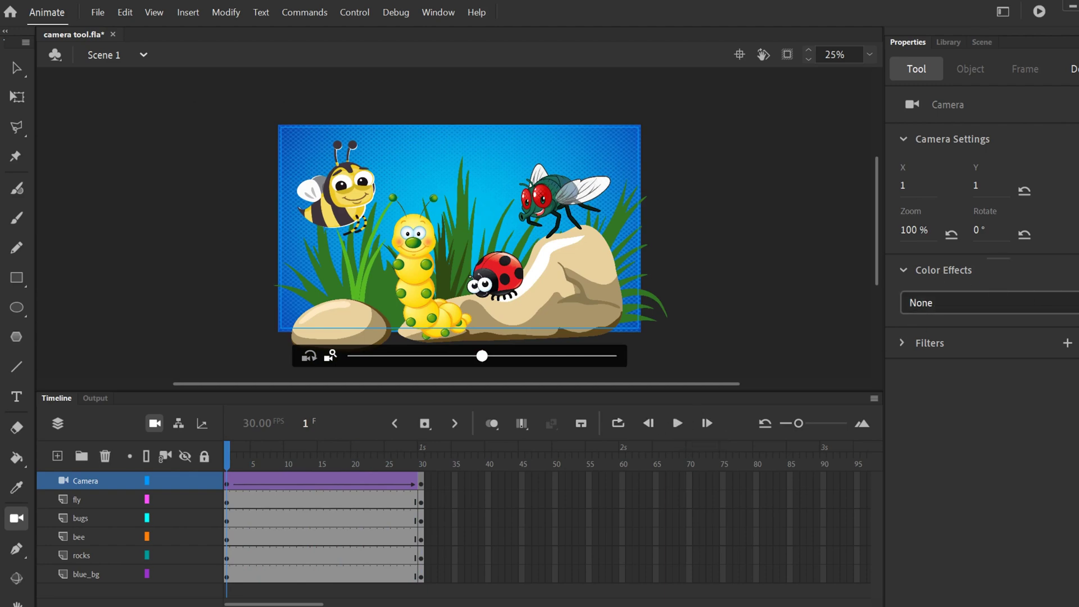
{"action": "left_click", "coordinate": [933, 303]}
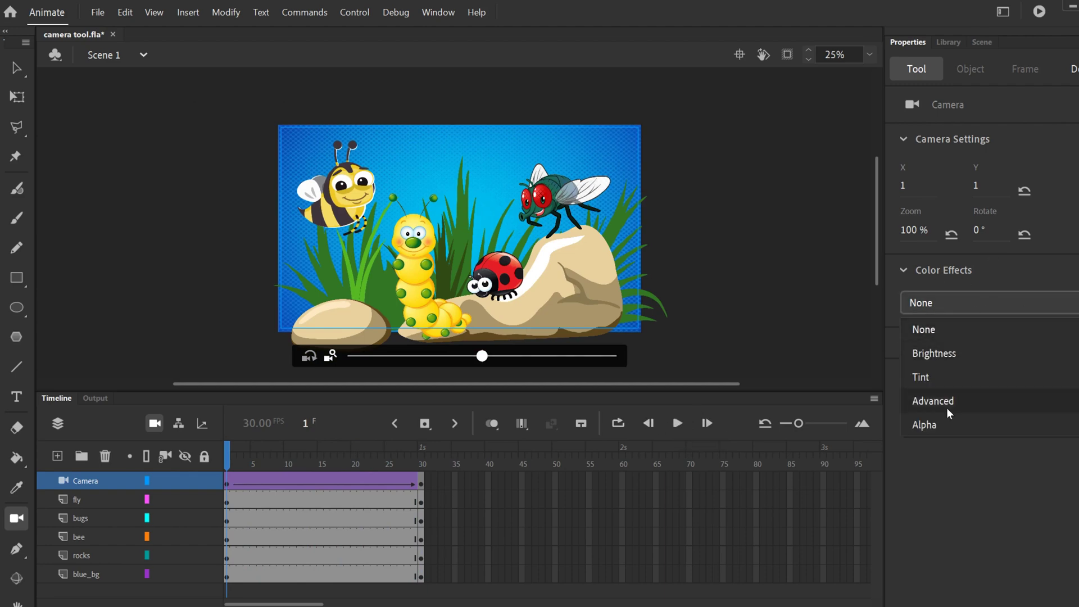
{"action": "left_click", "coordinate": [930, 427]}
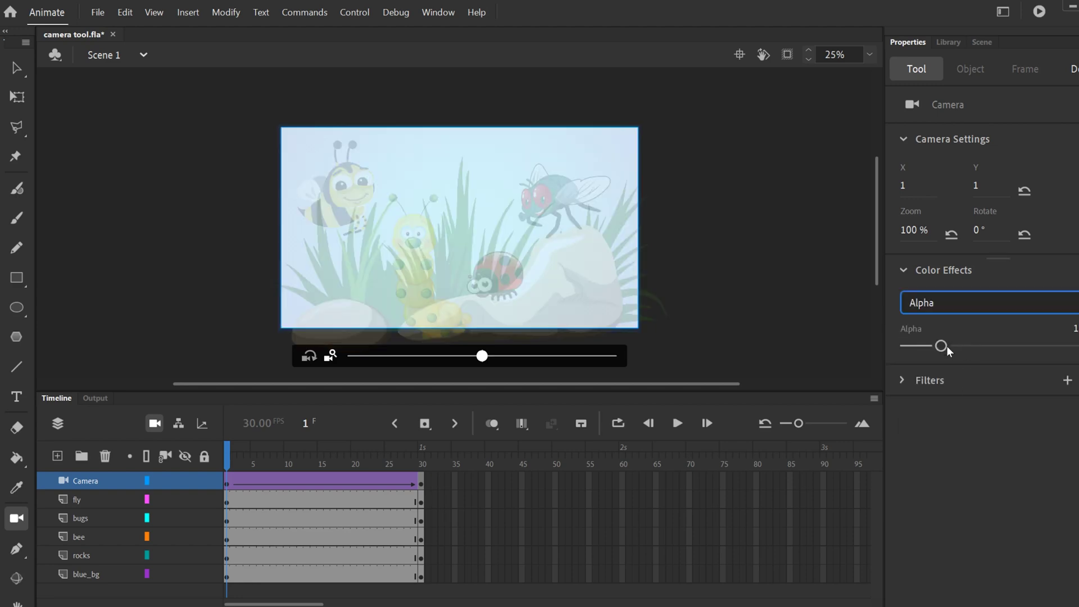
{"action": "left_click_drag", "start_coordinate": [942, 344], "coordinate": [844, 347]}
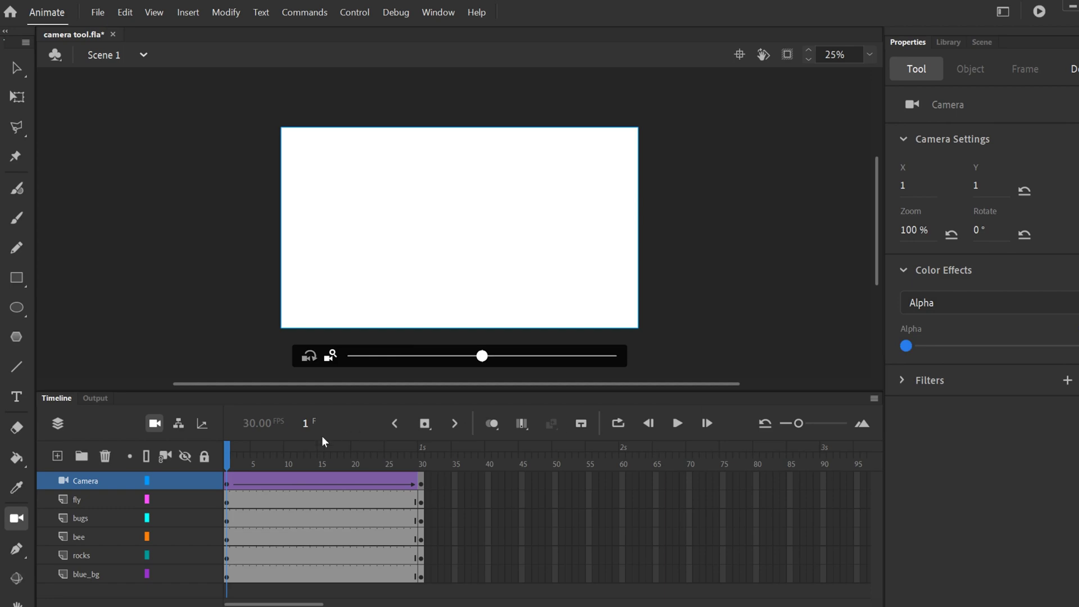
{"action": "left_click_drag", "start_coordinate": [237, 457], "coordinate": [414, 475]}
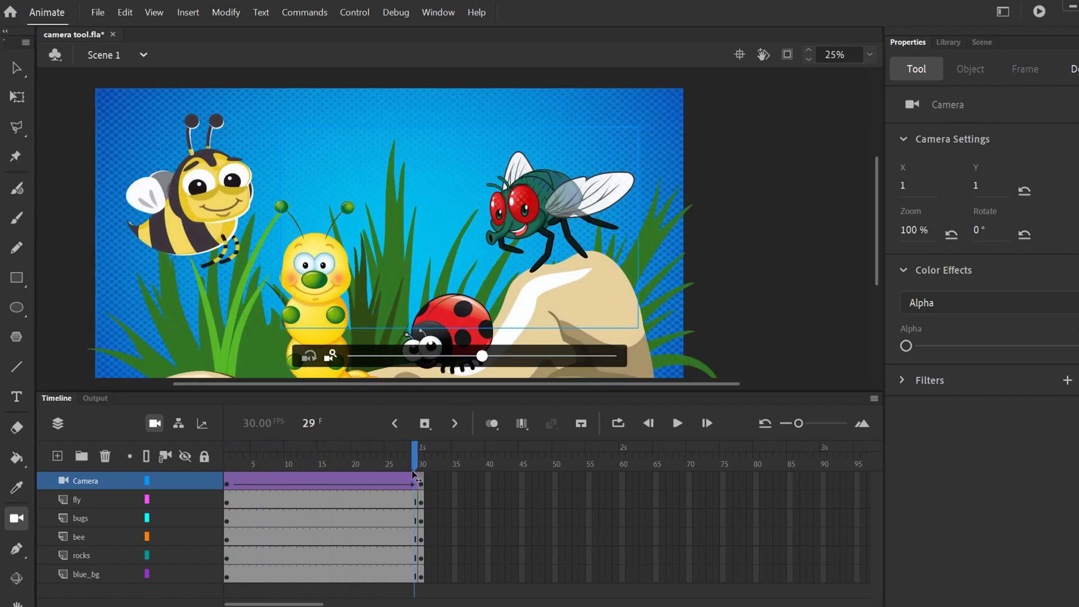
{"action": "left_click", "coordinate": [1041, 304]}
{"action": "left_click", "coordinate": [935, 330]}
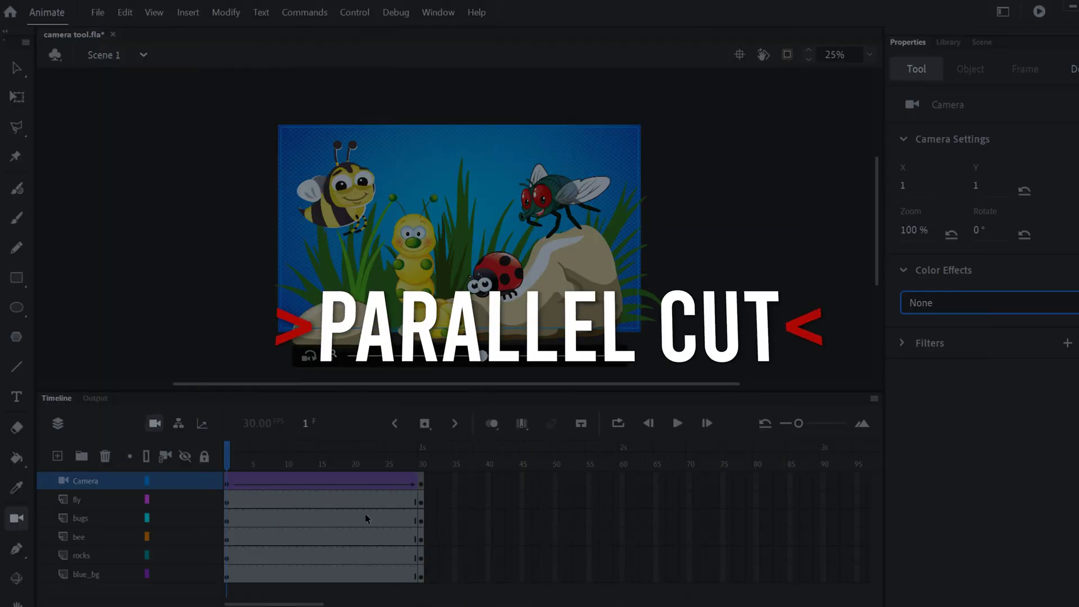
Step: Insert keyframes at frame 31 on all layers, from Camera down to blue_bg
{"action": "left_click_drag", "start_coordinate": [390, 464], "coordinate": [424, 463]}
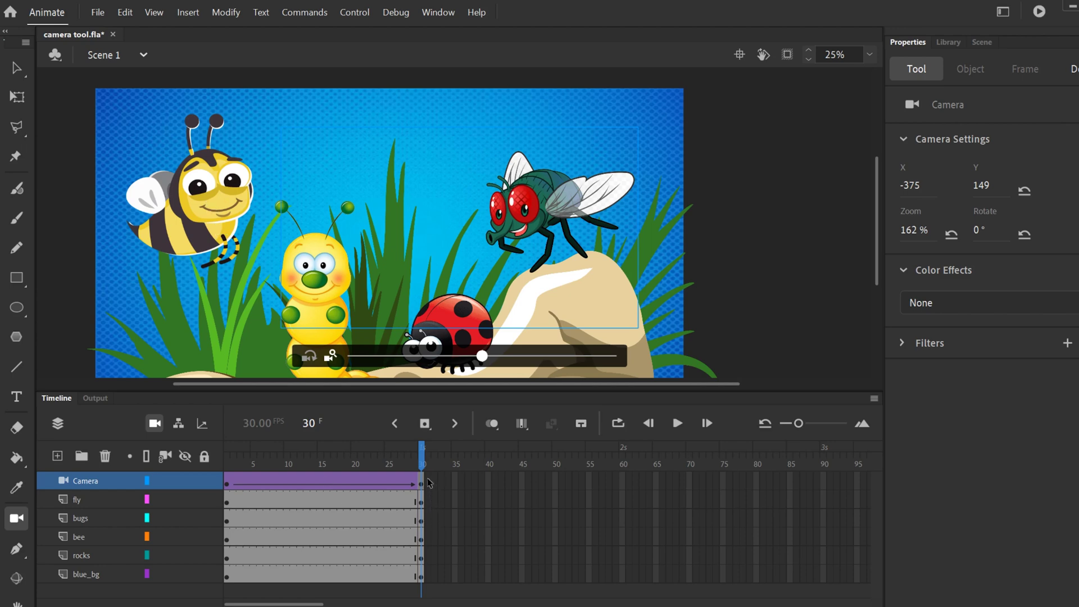
{"action": "left_click_drag", "start_coordinate": [427, 568], "coordinate": [428, 575]}
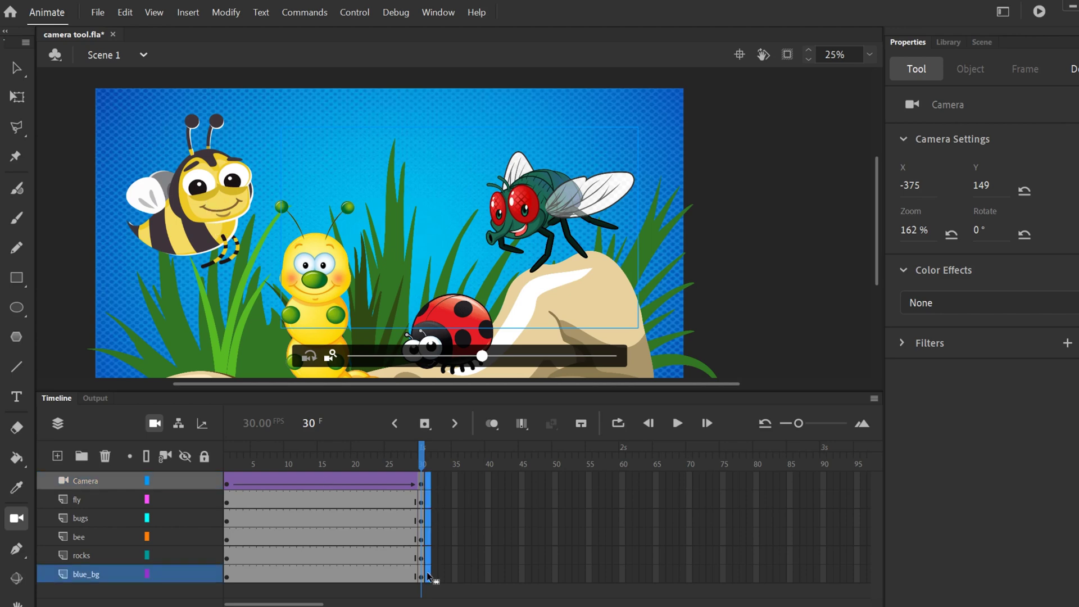
{"action": "right_click", "coordinate": [430, 577]}
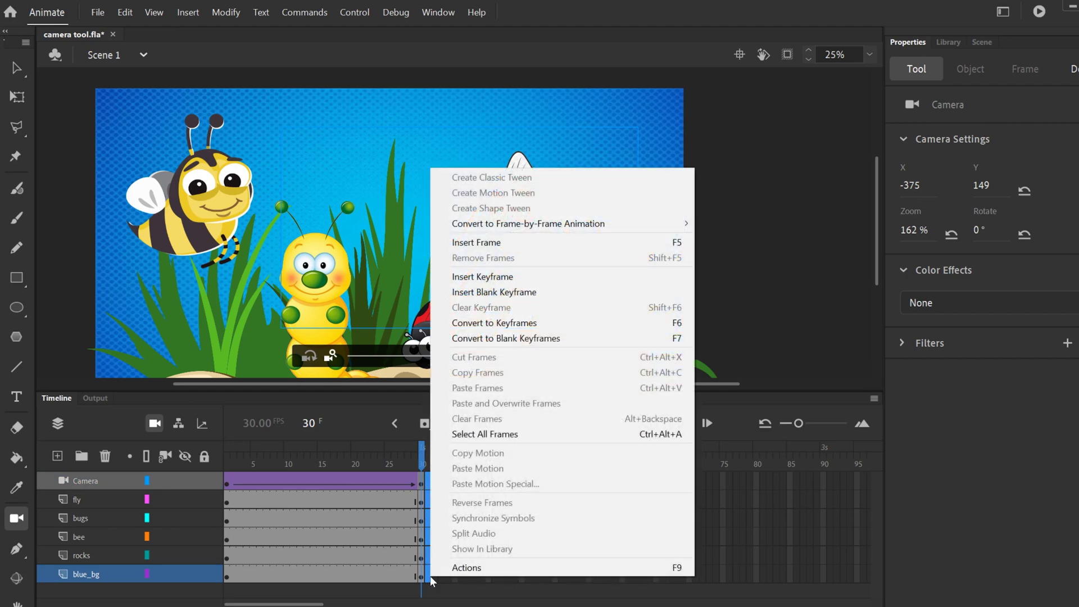
{"action": "left_click", "coordinate": [489, 277]}
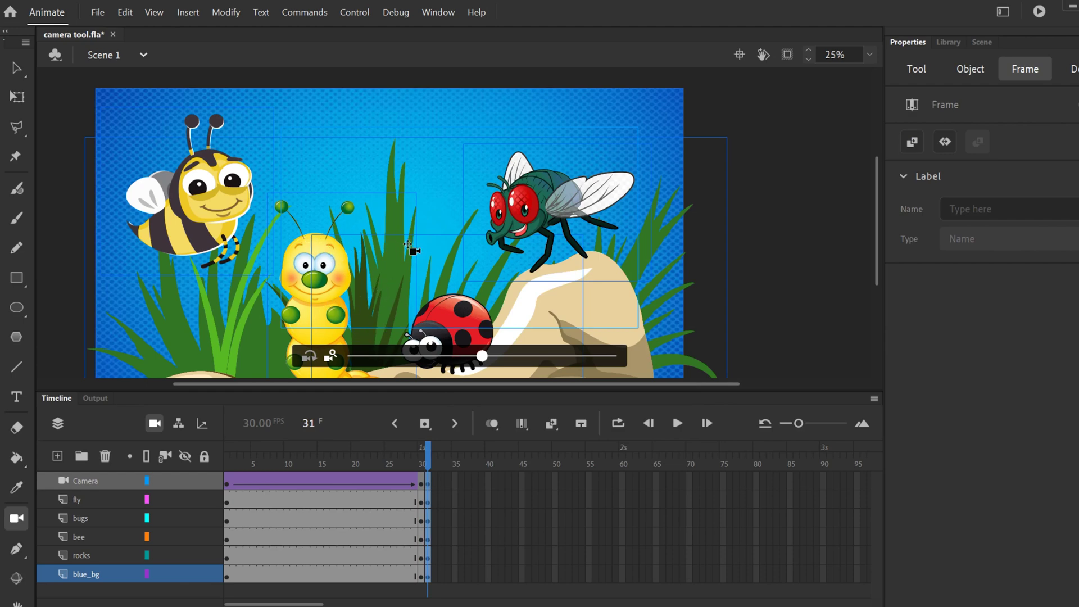
Step: At frame 31, frame the bee with the camera at 203% zoom, X 859 and Y 440, and scrub across the cut
{"action": "left_click", "coordinate": [428, 484]}
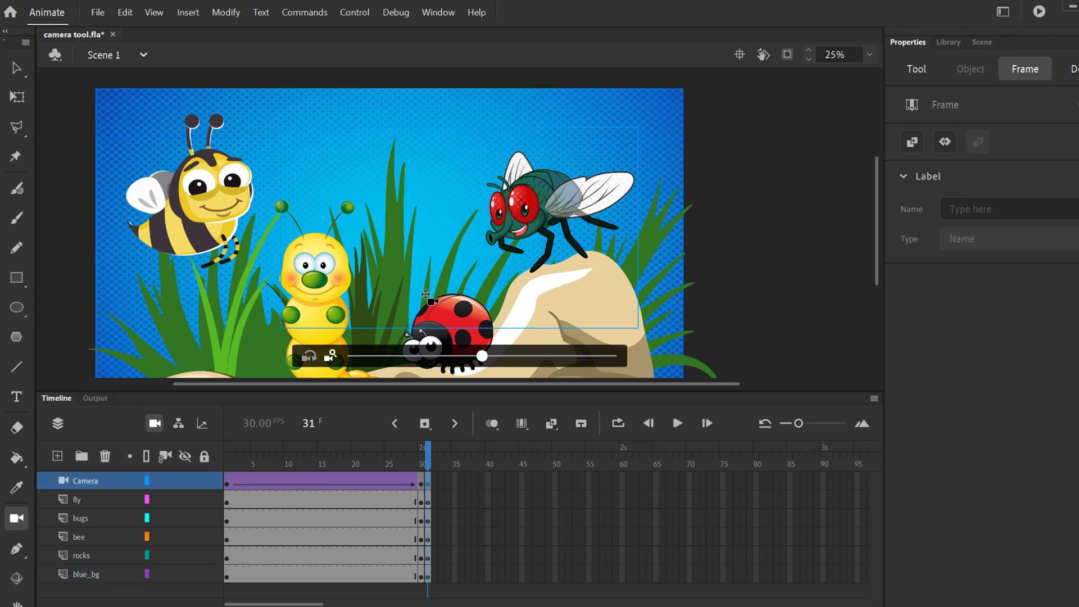
{"action": "left_click_drag", "start_coordinate": [430, 297], "coordinate": [413, 249]}
{"action": "left_click_drag", "start_coordinate": [482, 355], "coordinate": [535, 355]}
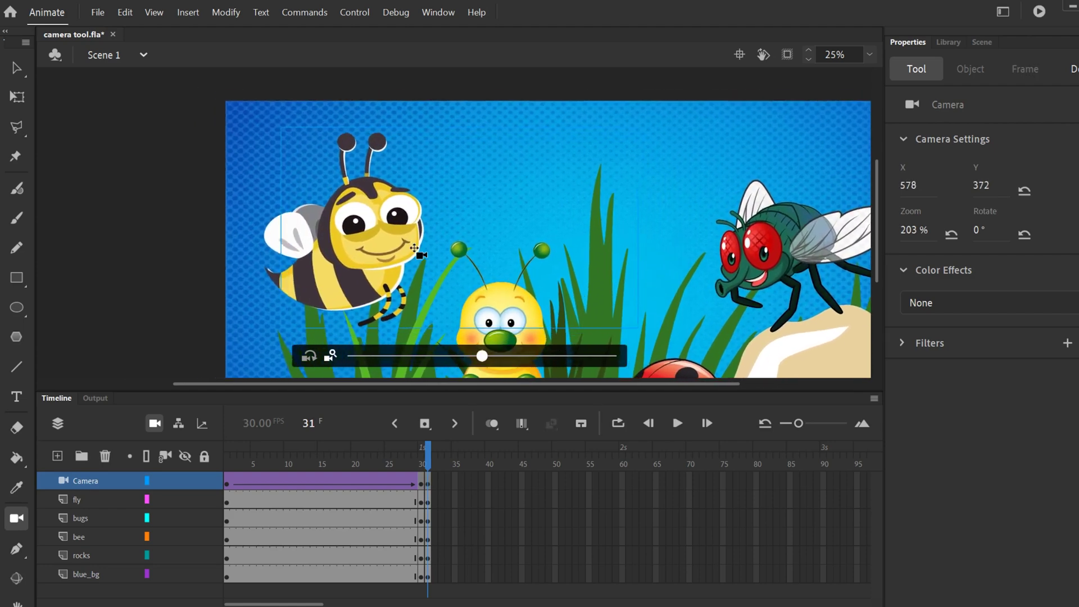
{"action": "left_click_drag", "start_coordinate": [414, 248], "coordinate": [391, 249]}
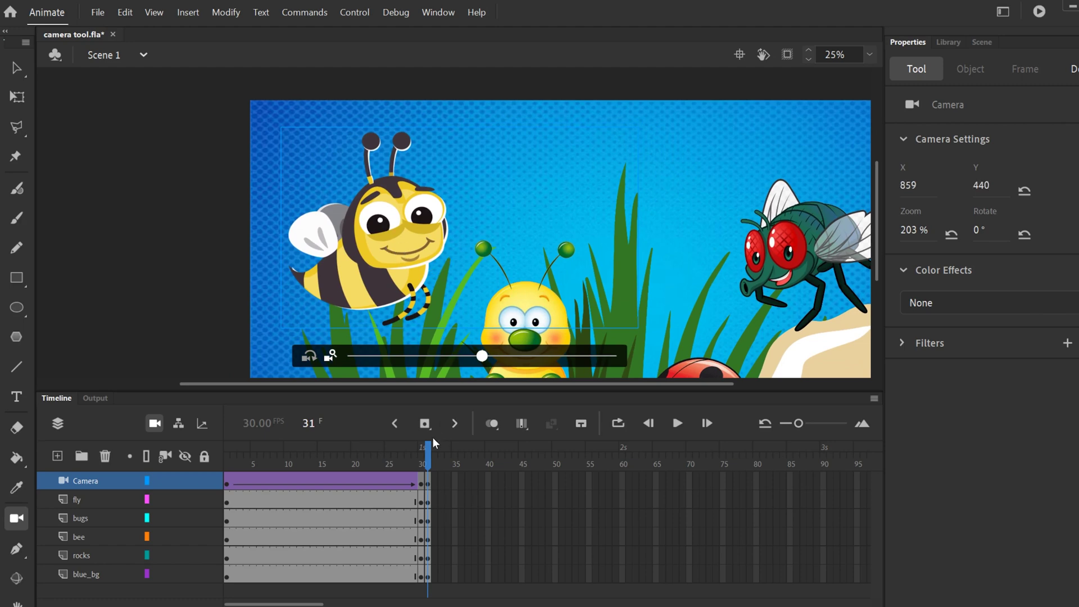
{"action": "left_click_drag", "start_coordinate": [226, 463], "coordinate": [429, 481]}
Step: Insert keyframes at frame 60 on all layers, from Camera down to blue_bg
{"action": "left_click_drag", "start_coordinate": [621, 482], "coordinate": [623, 578]}
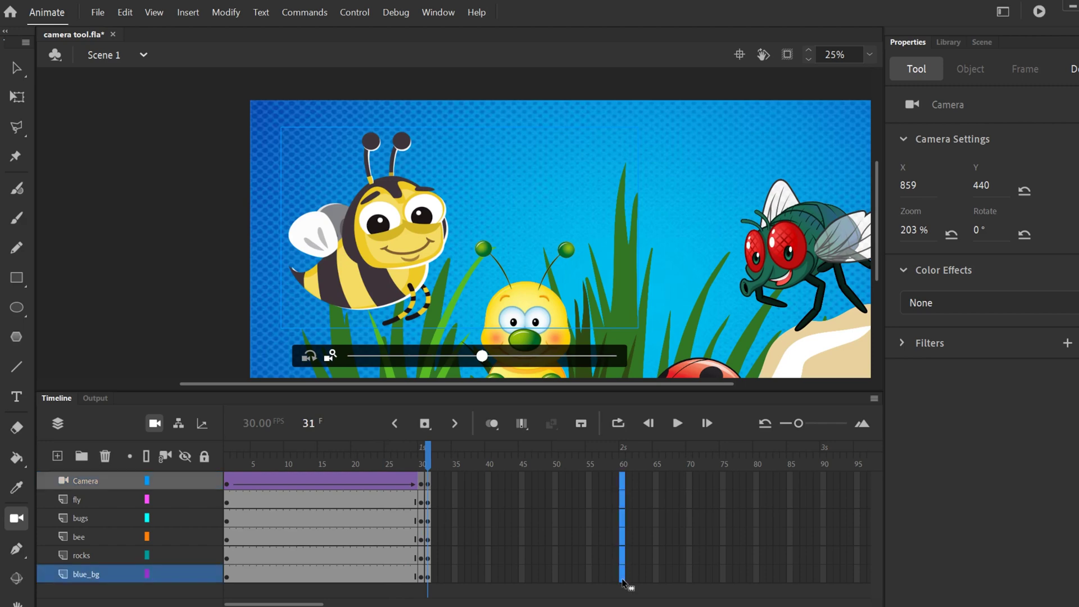
{"action": "right_click", "coordinate": [623, 579]}
{"action": "left_click", "coordinate": [674, 277]}
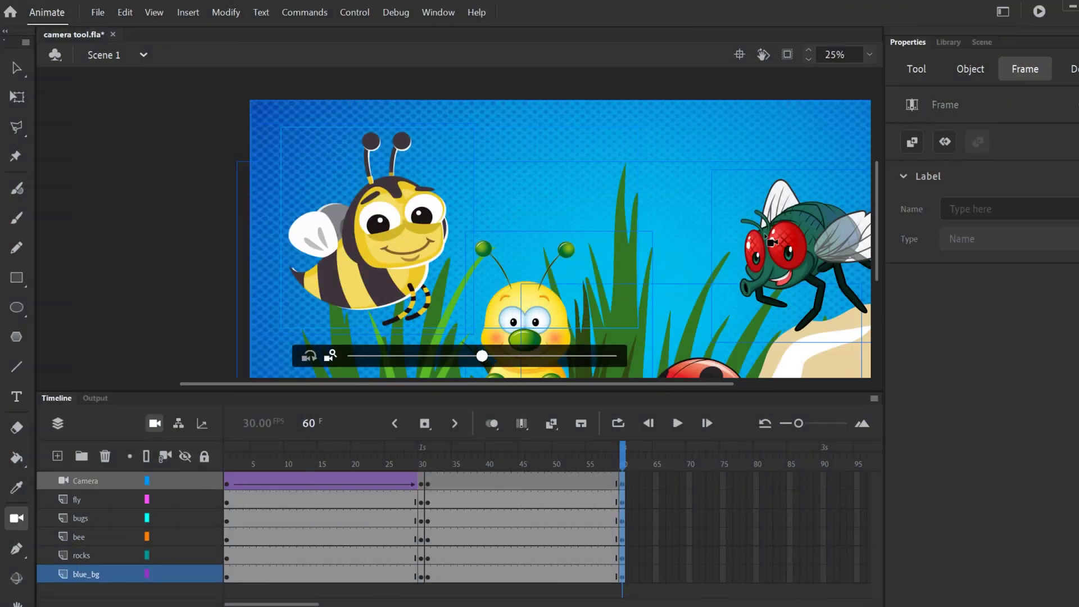
Step: Create a classic tween on the Camera layer between frames 31 and 60, and go back to frame 31
{"action": "left_click", "coordinate": [523, 482]}
{"action": "right_click", "coordinate": [525, 481]}
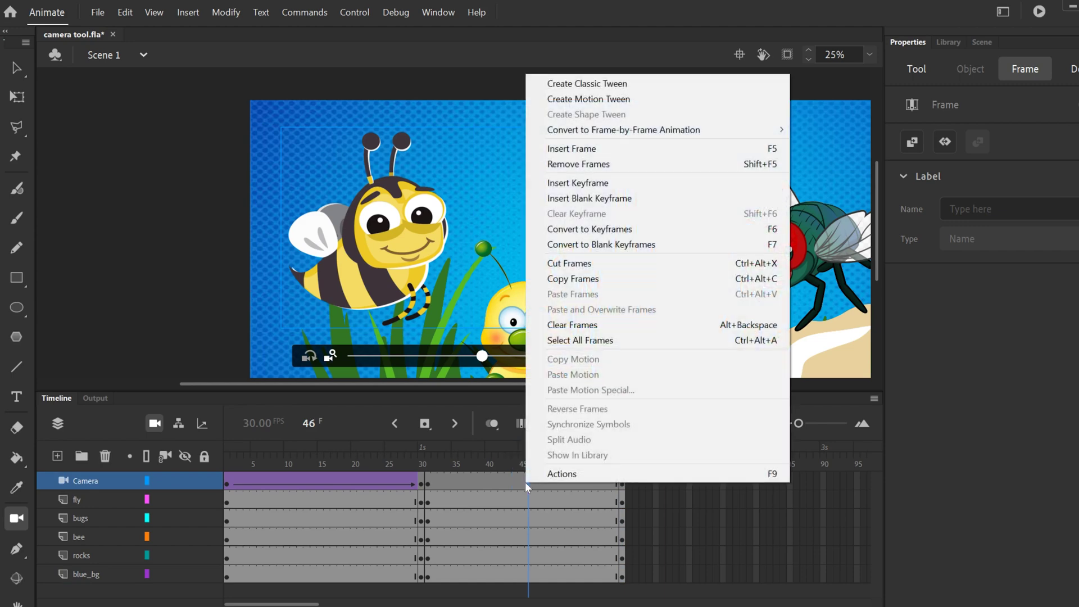
{"action": "left_click", "coordinate": [586, 84]}
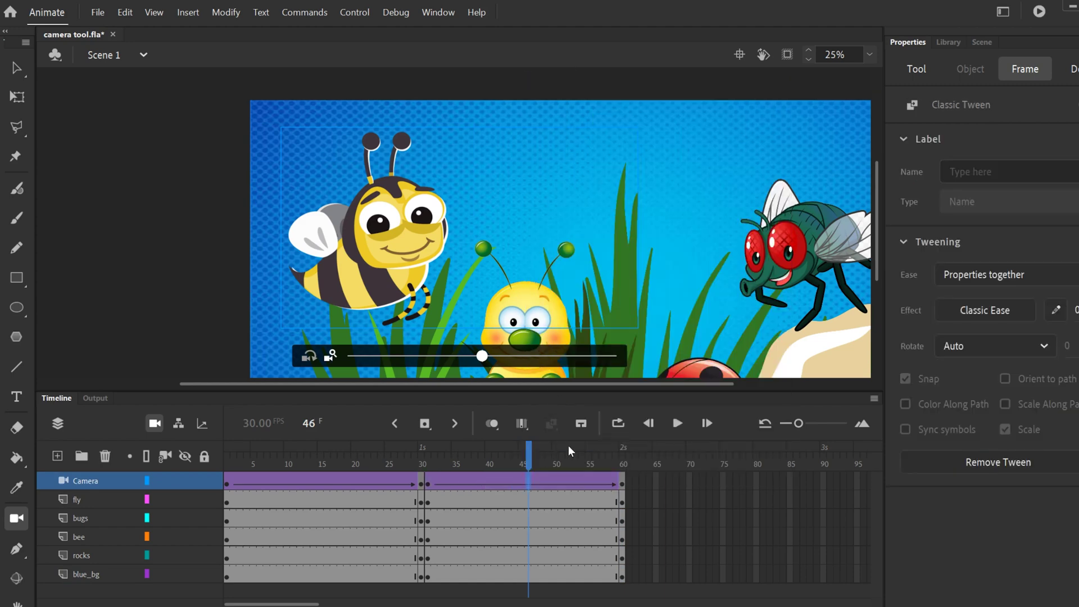
{"action": "left_click", "coordinate": [427, 486]}
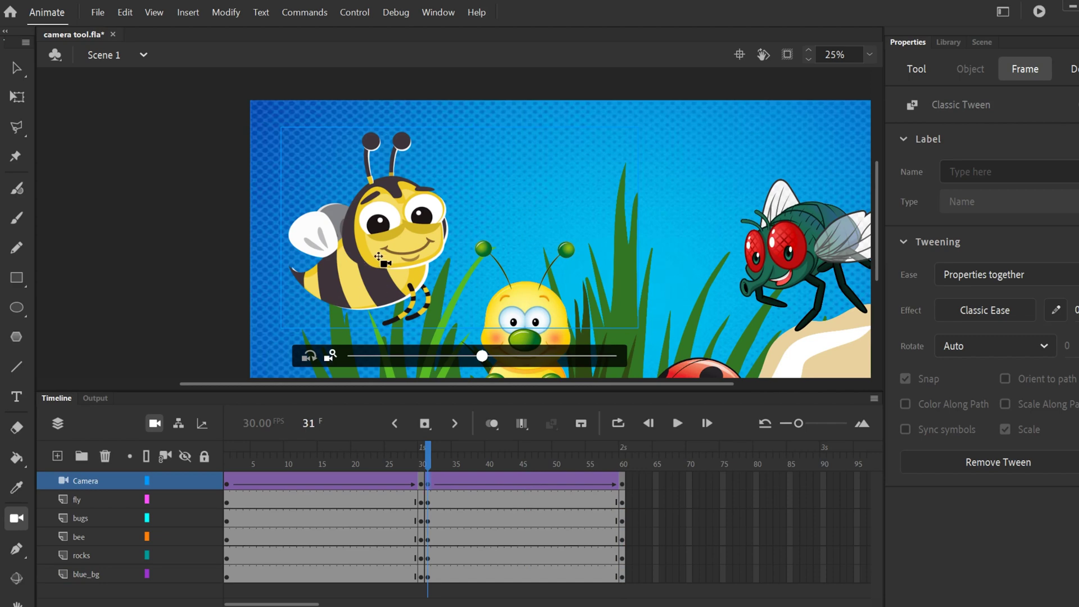
Step: At frame 60, pan the camera to the fly at X -830, Y 392, and play the animation from frame 1
{"action": "left_click", "coordinate": [623, 487]}
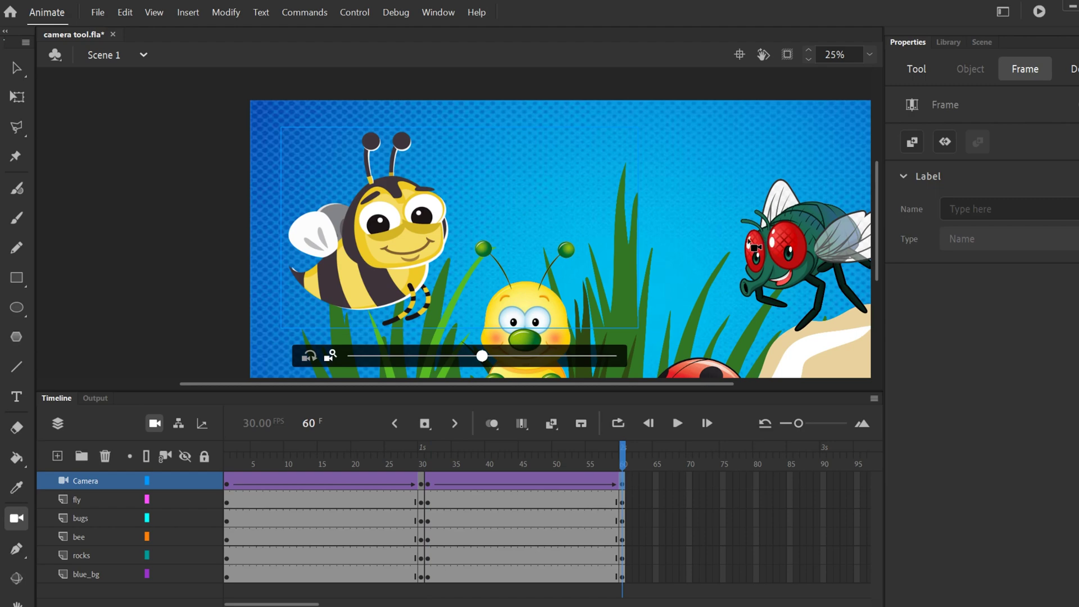
{"action": "left_click", "coordinate": [410, 247]}
{"action": "left_click_drag", "start_coordinate": [410, 247], "coordinate": [723, 253]}
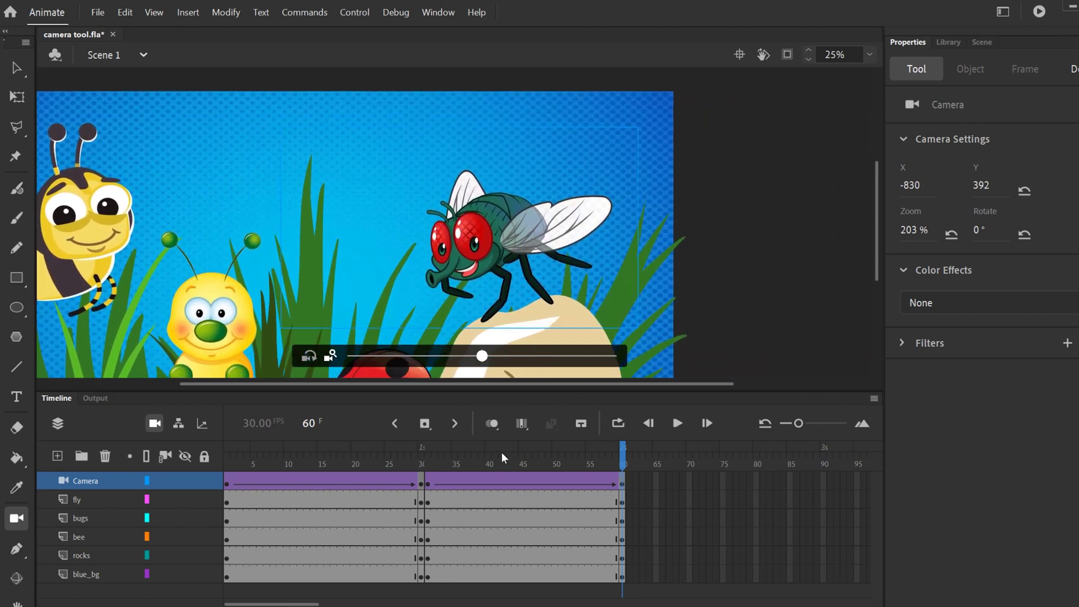
{"action": "left_click_drag", "start_coordinate": [495, 466], "coordinate": [228, 465]}
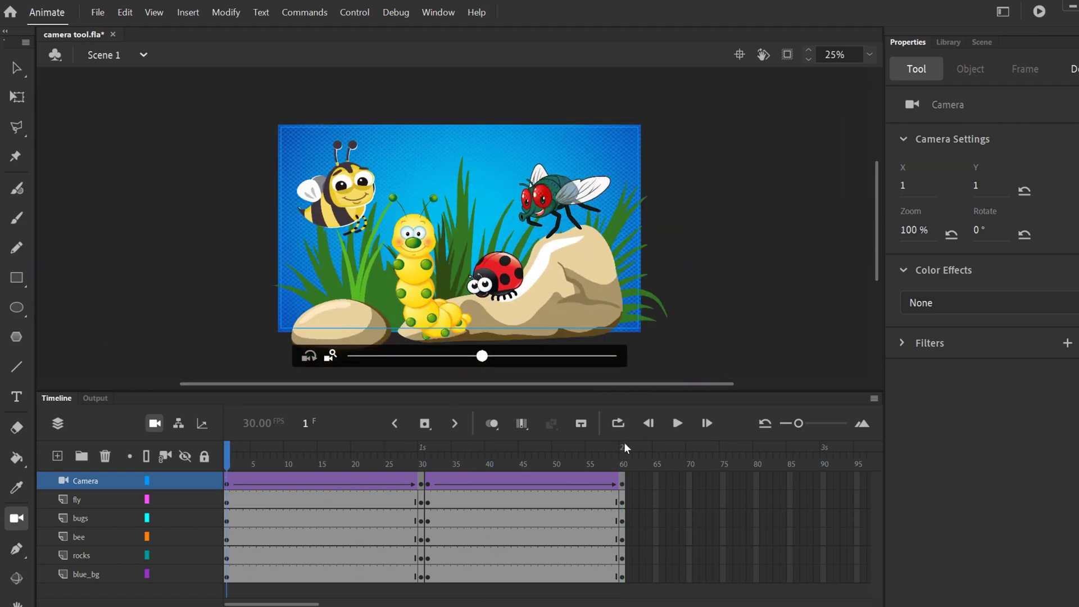
{"action": "left_click", "coordinate": [678, 425]}
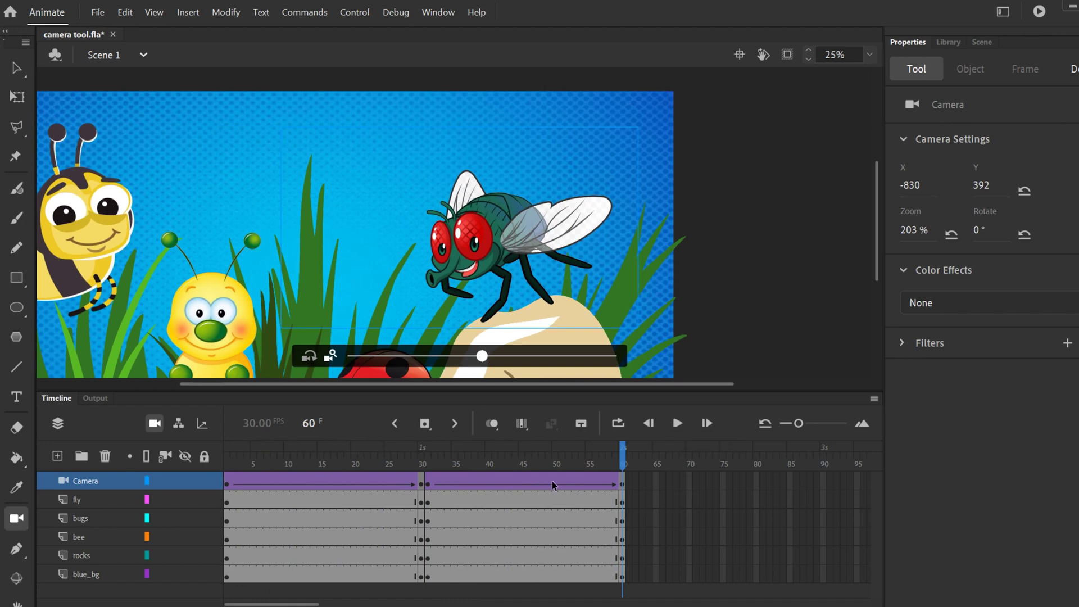
Step: Insert keyframes at frame 90 on all layers, from Camera down to blue_bg
{"action": "scroll", "coordinate": [562, 556], "scroll_direction": "right", "scroll_amount": 5}
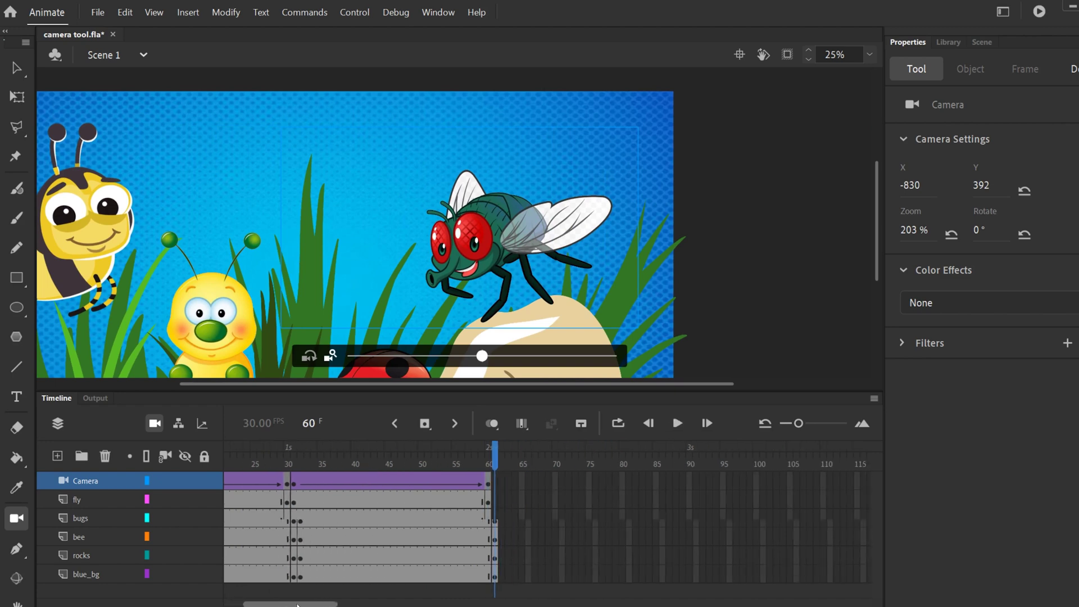
{"action": "left_click_drag", "start_coordinate": [690, 480], "coordinate": [691, 576]}
{"action": "right_click", "coordinate": [691, 576]}
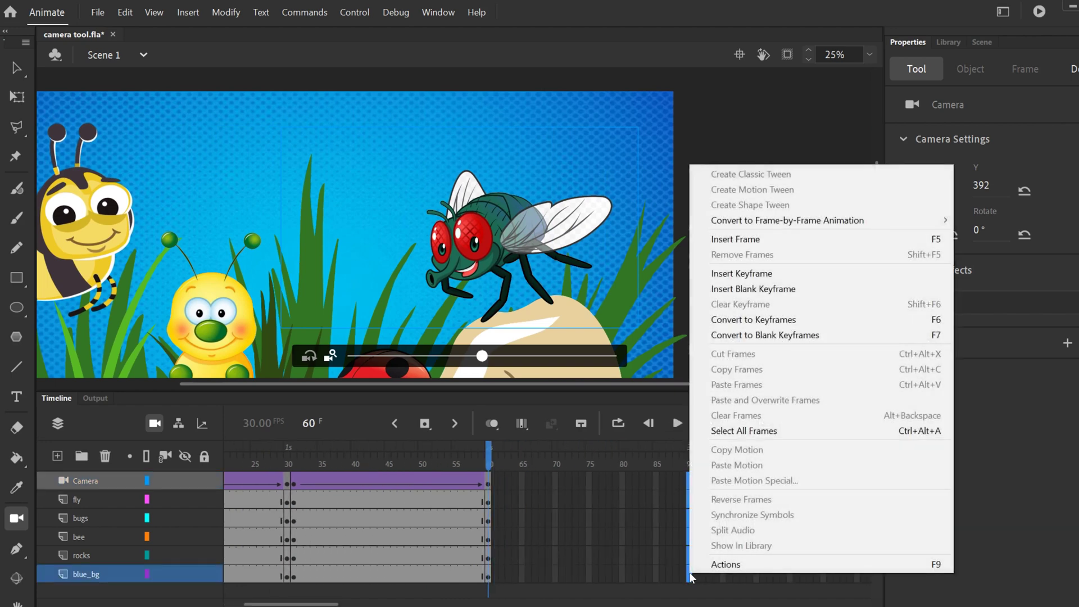
{"action": "left_click", "coordinate": [755, 274]}
Step: Create a classic tween on the Camera layer between frames 60 and 90
{"action": "left_click", "coordinate": [603, 483]}
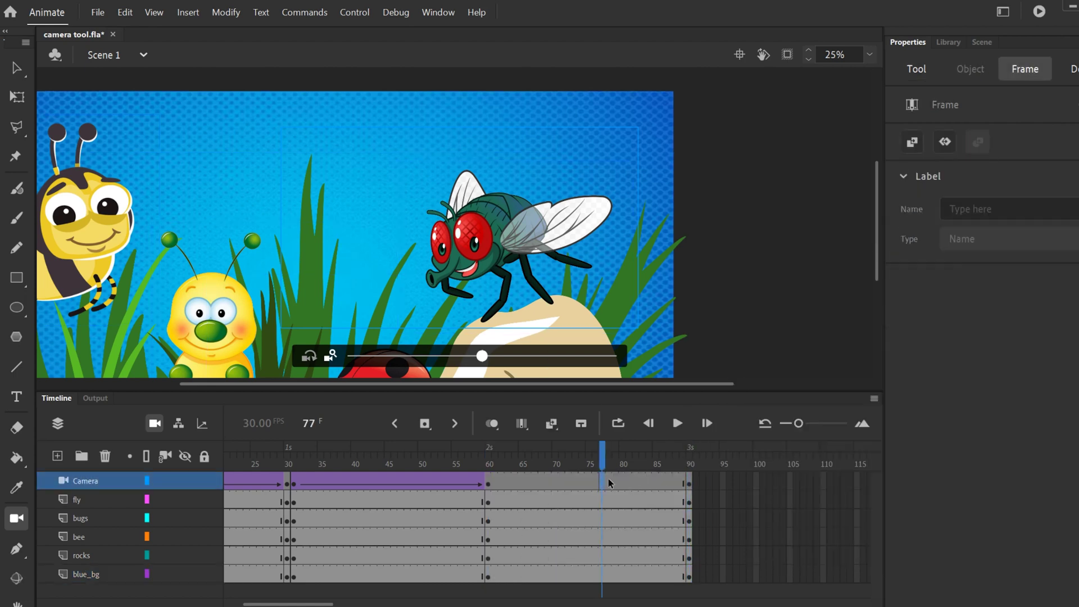
{"action": "right_click", "coordinate": [609, 479]}
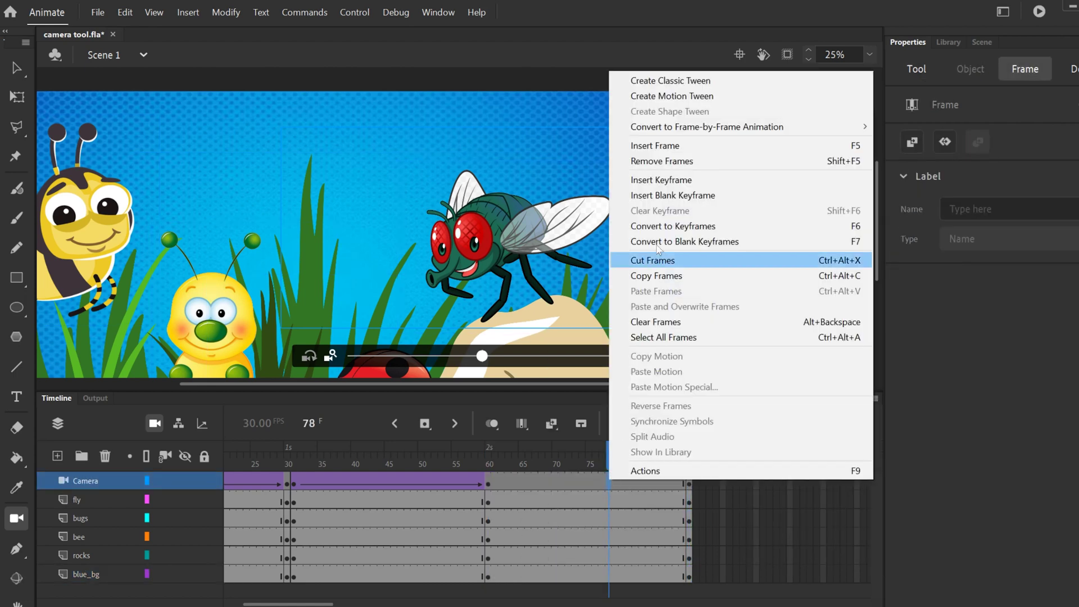
{"action": "left_click", "coordinate": [672, 82]}
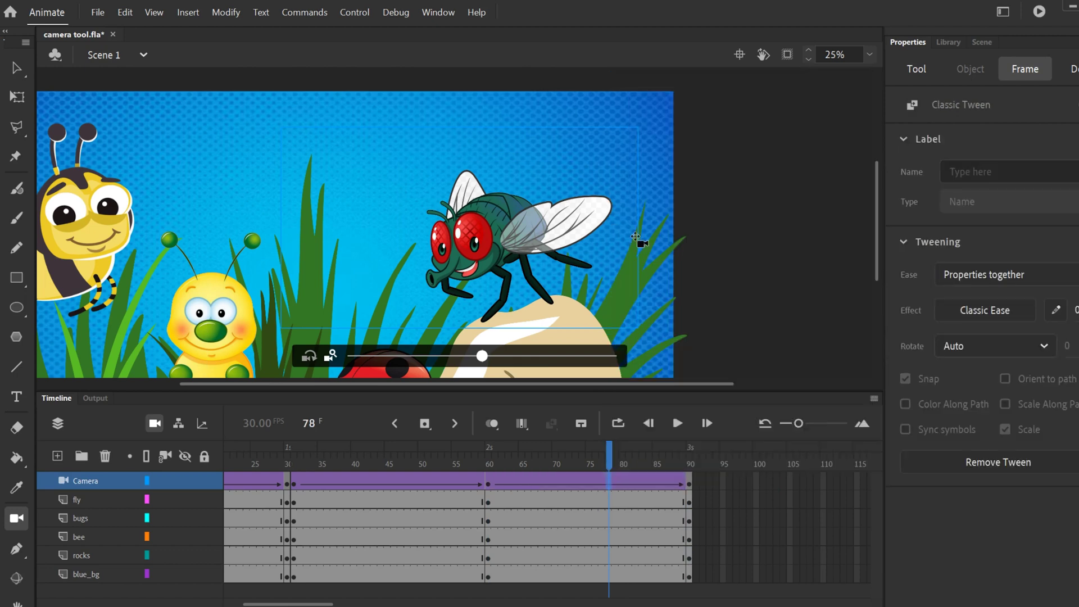
Step: At frame 90, frame the caterpillar and ladybug with the camera at 169% zoom, X 16 and Y -219, and play from frame 60
{"action": "left_click", "coordinate": [690, 482]}
{"action": "left_click_drag", "start_coordinate": [483, 356], "coordinate": [449, 355]}
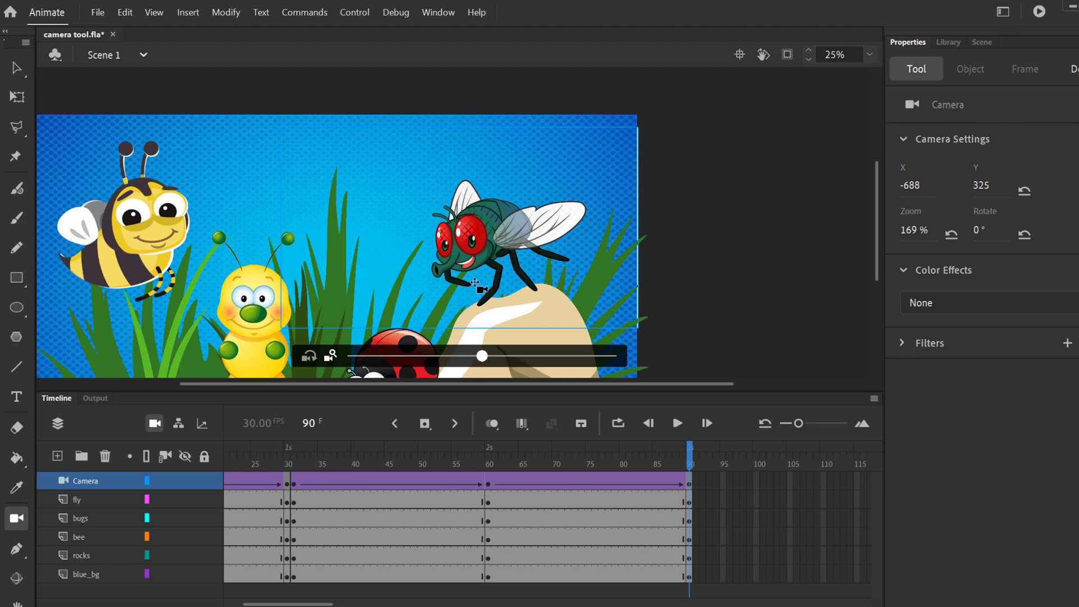
{"action": "left_click_drag", "start_coordinate": [487, 181], "coordinate": [353, 285]}
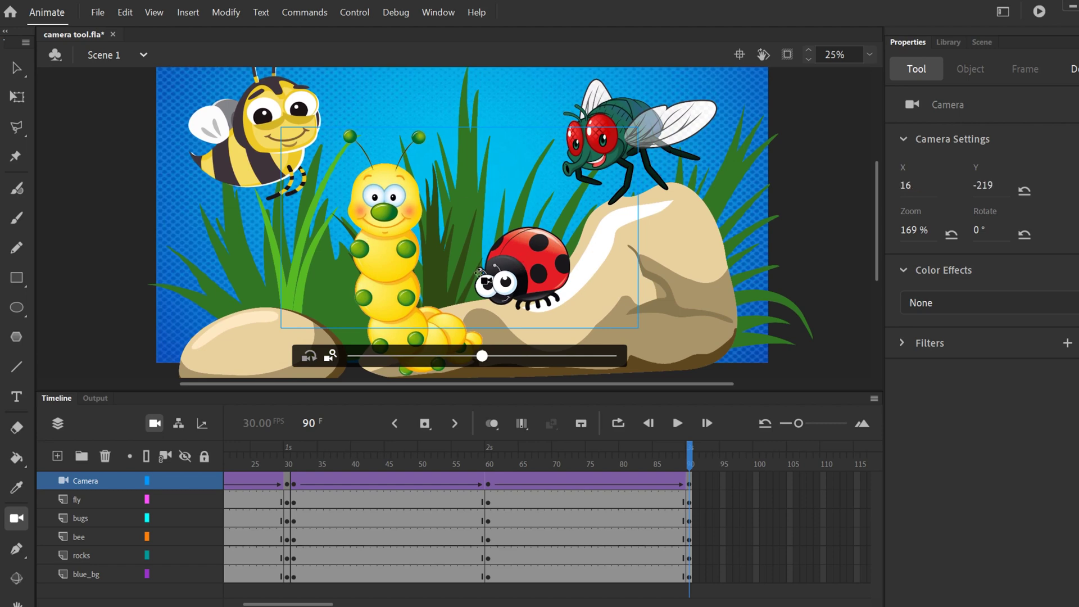
{"action": "left_click", "coordinate": [488, 456]}
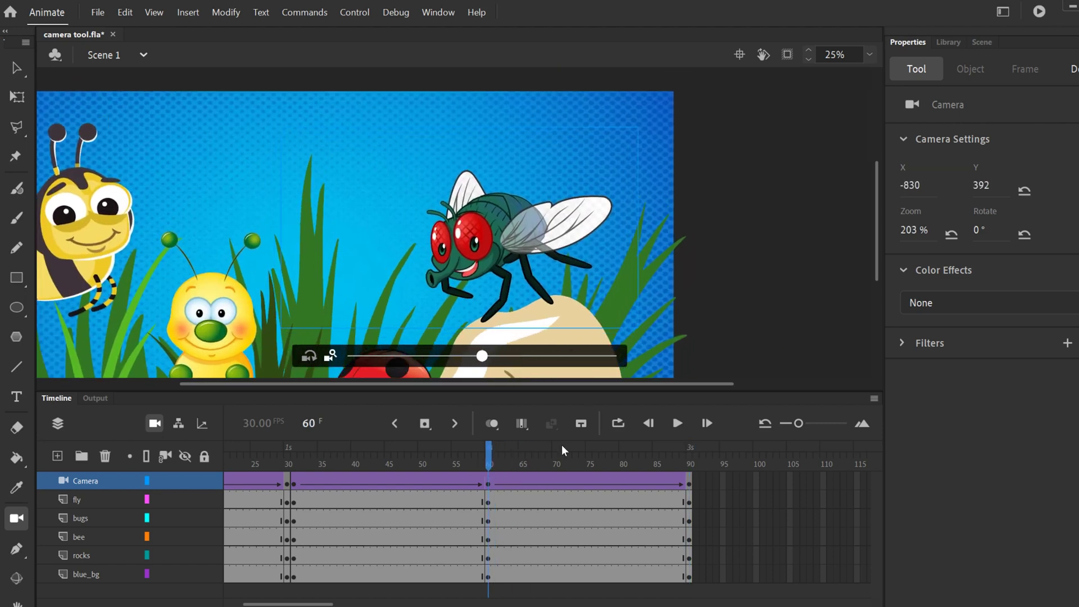
{"action": "left_click", "coordinate": [678, 424]}
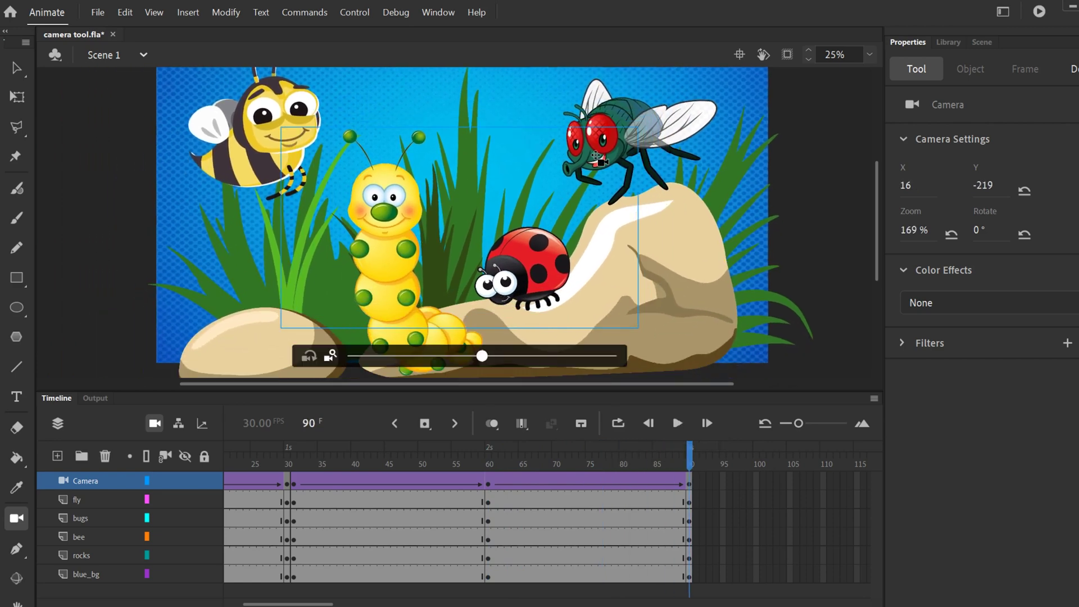
Step: Insert keyframes at frame 120 on all layers, from Camera down to blue_bg
{"action": "left_click_drag", "start_coordinate": [361, 603], "coordinate": [385, 584]}
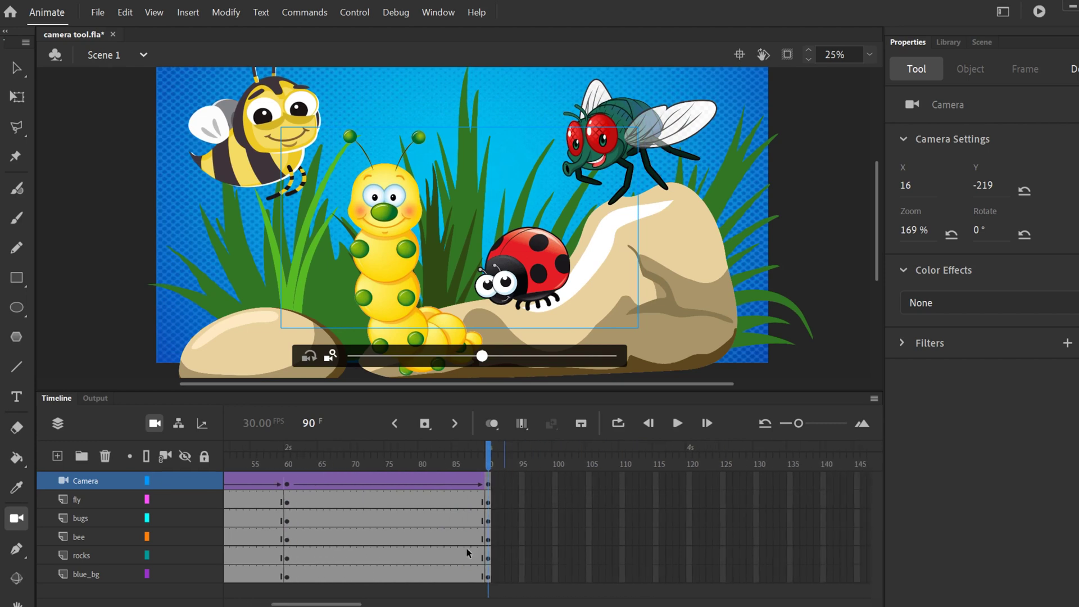
{"action": "left_click_drag", "start_coordinate": [692, 478], "coordinate": [692, 578]}
{"action": "right_click", "coordinate": [692, 579]}
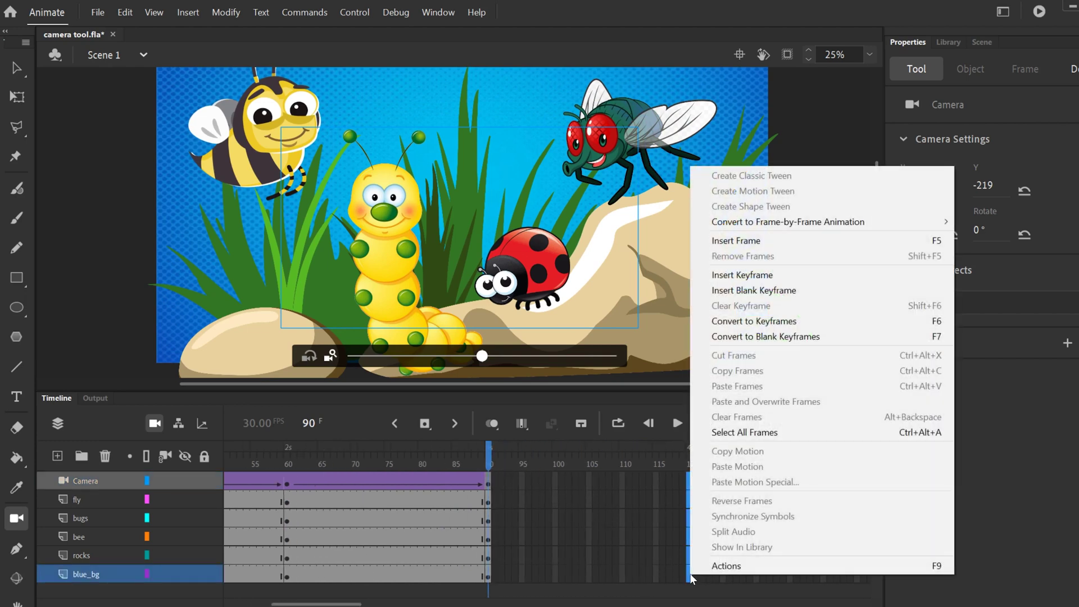
{"action": "left_click", "coordinate": [742, 275]}
Step: Create a classic tween on the Camera layer between frames 90 and 120
{"action": "left_click", "coordinate": [589, 483]}
{"action": "right_click", "coordinate": [582, 484]}
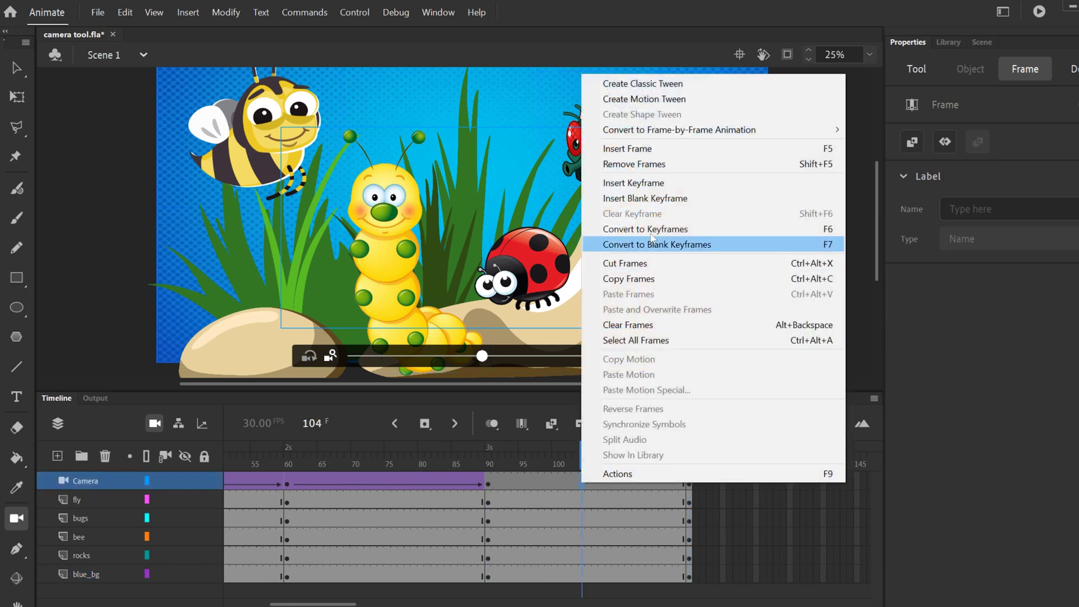
{"action": "left_click", "coordinate": [661, 85]}
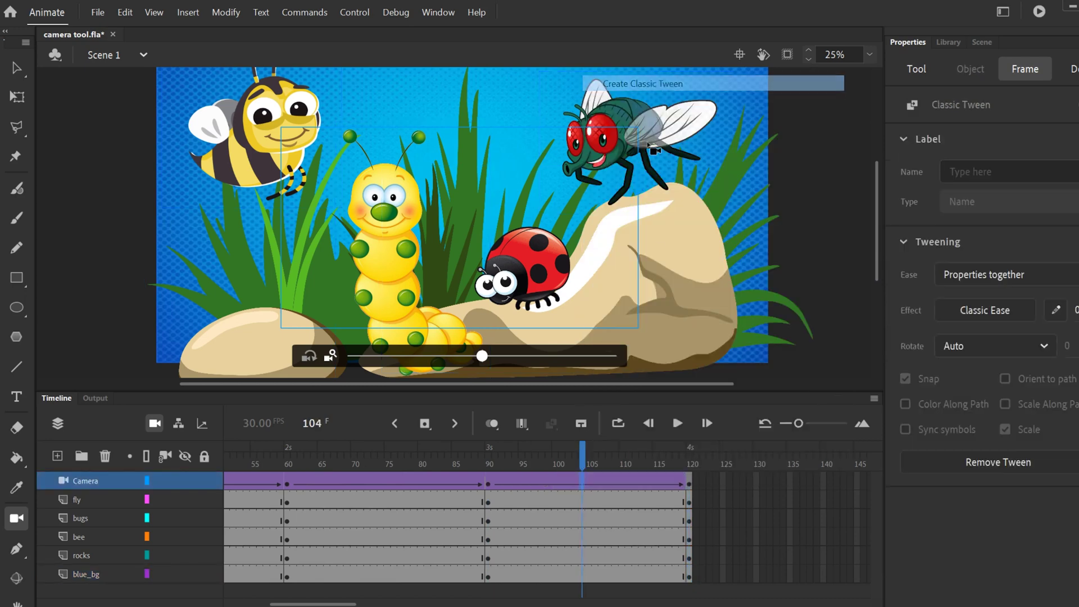
Step: At frame 120, rotate the camera to 13°
{"action": "left_click", "coordinate": [689, 483]}
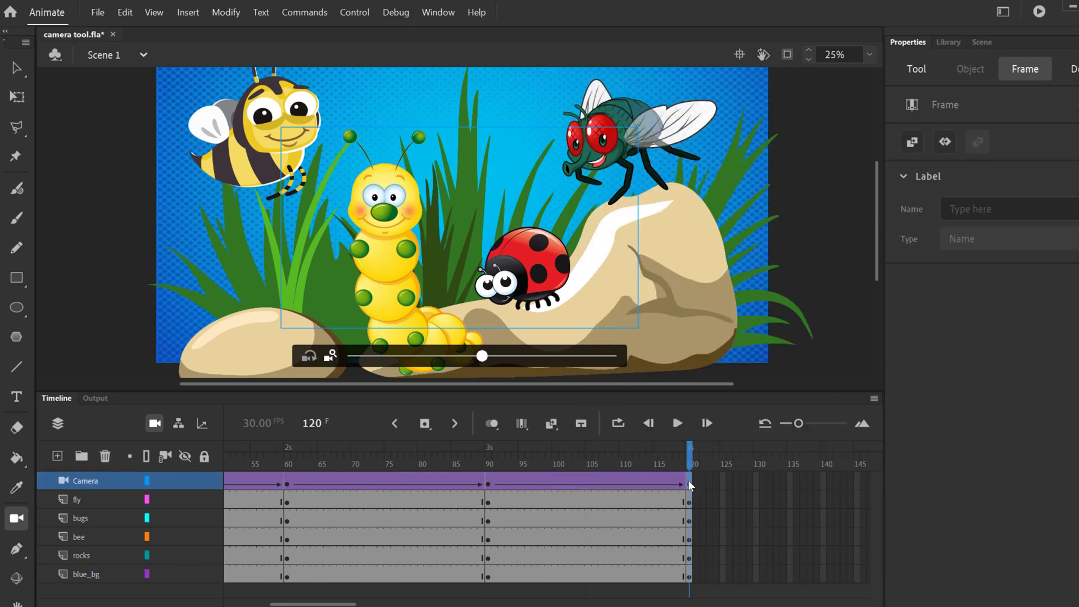
{"action": "left_click", "coordinate": [310, 358]}
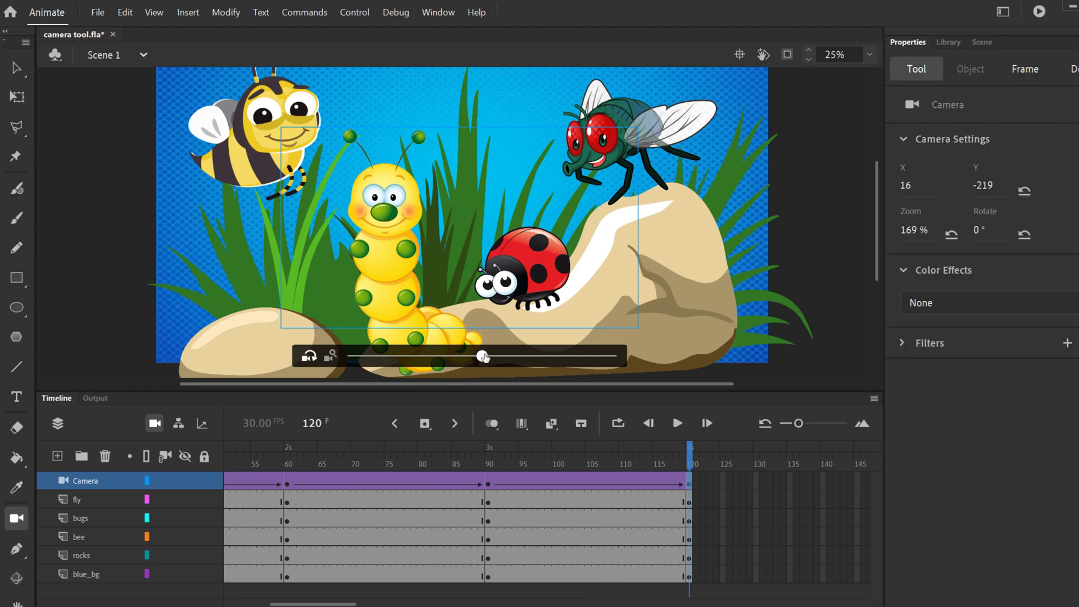
{"action": "left_click_drag", "start_coordinate": [477, 359], "coordinate": [364, 358]}
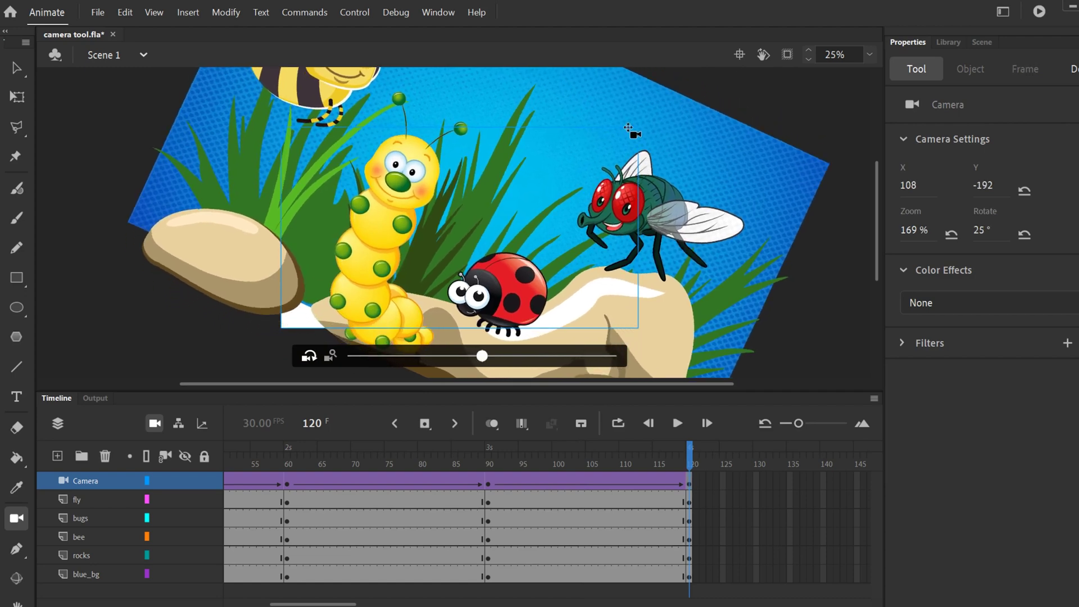
{"action": "left_click_drag", "start_coordinate": [482, 358], "coordinate": [538, 356]}
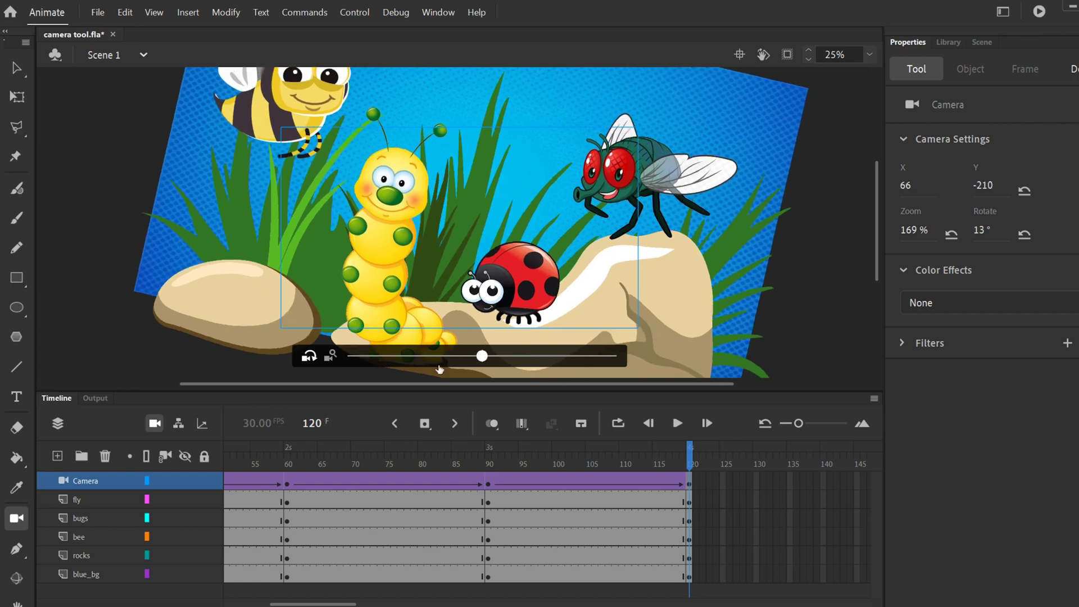
Step: Zoom the camera in to 198% at frame 120, and switch its on-stage control back to rotation
{"action": "left_click", "coordinate": [330, 357]}
{"action": "left_click_drag", "start_coordinate": [486, 359], "coordinate": [441, 357]}
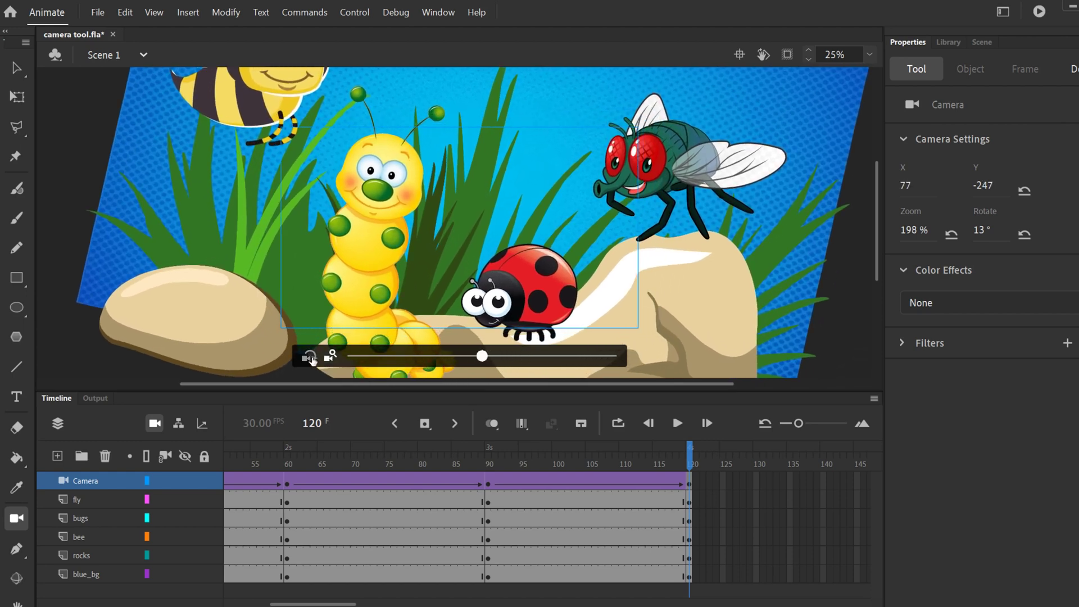
{"action": "left_click", "coordinate": [311, 358]}
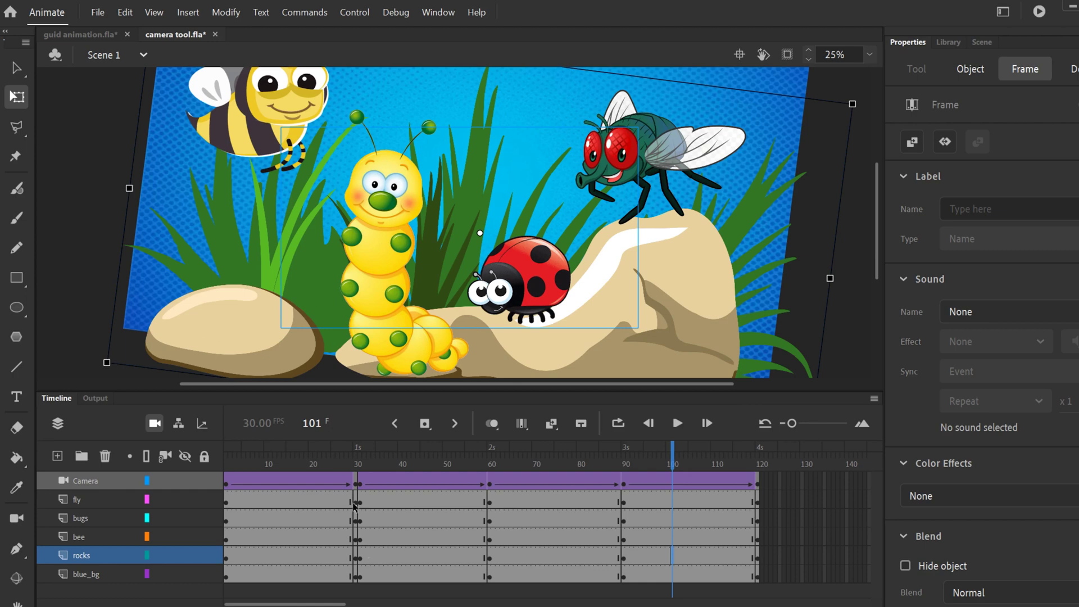
Step: Clear the keyframes from frame 30 to 90 on the fly, bugs, bee, rocks and blue_bg layers, and scrub through the animation
{"action": "left_click_drag", "start_coordinate": [355, 506], "coordinate": [623, 576]}
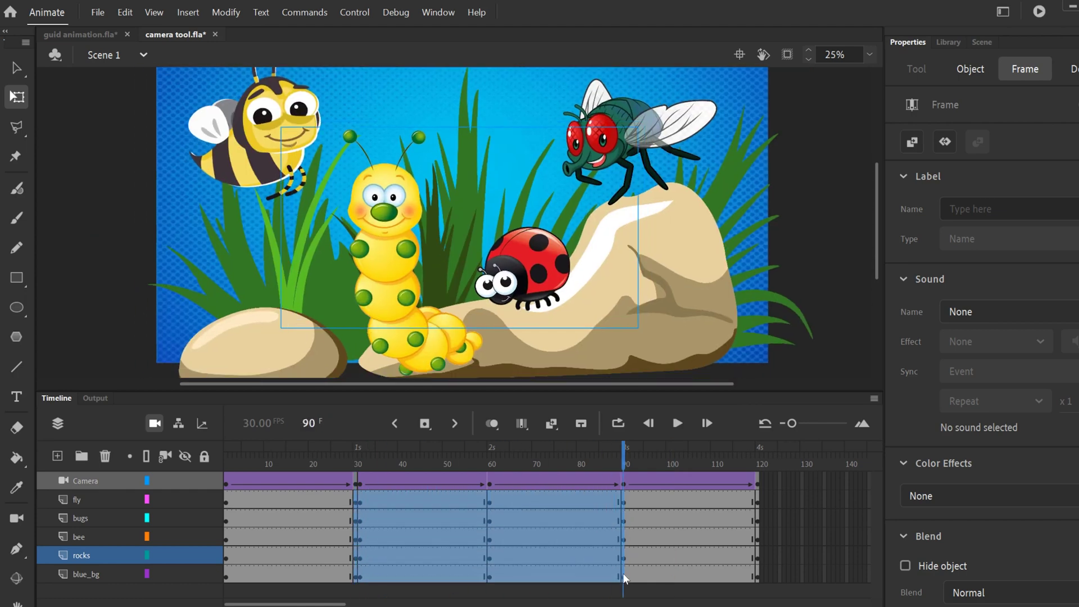
{"action": "right_click", "coordinate": [625, 527]}
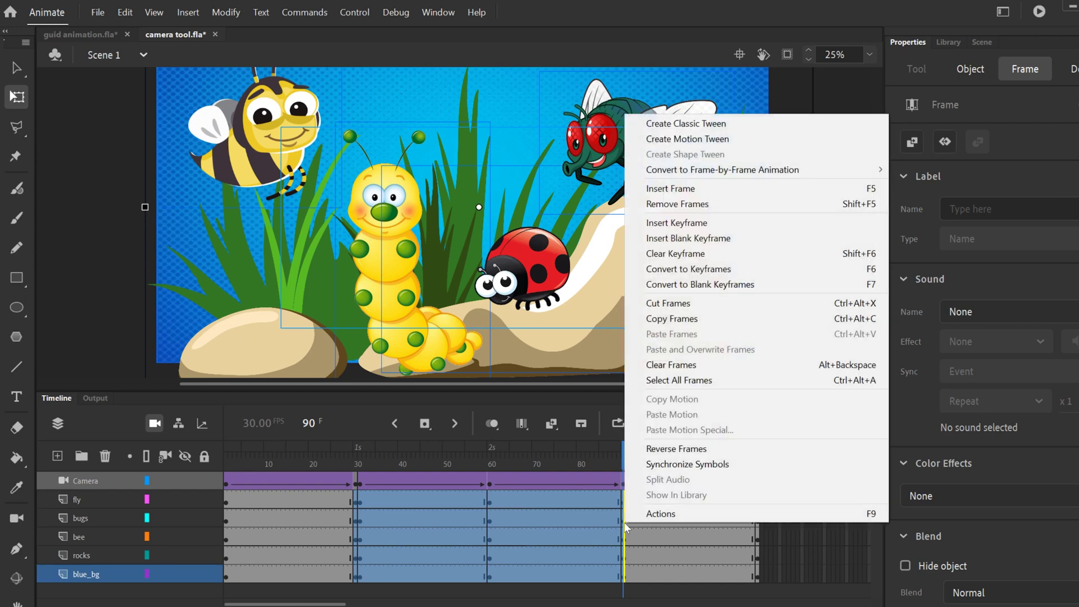
{"action": "left_click", "coordinate": [687, 254]}
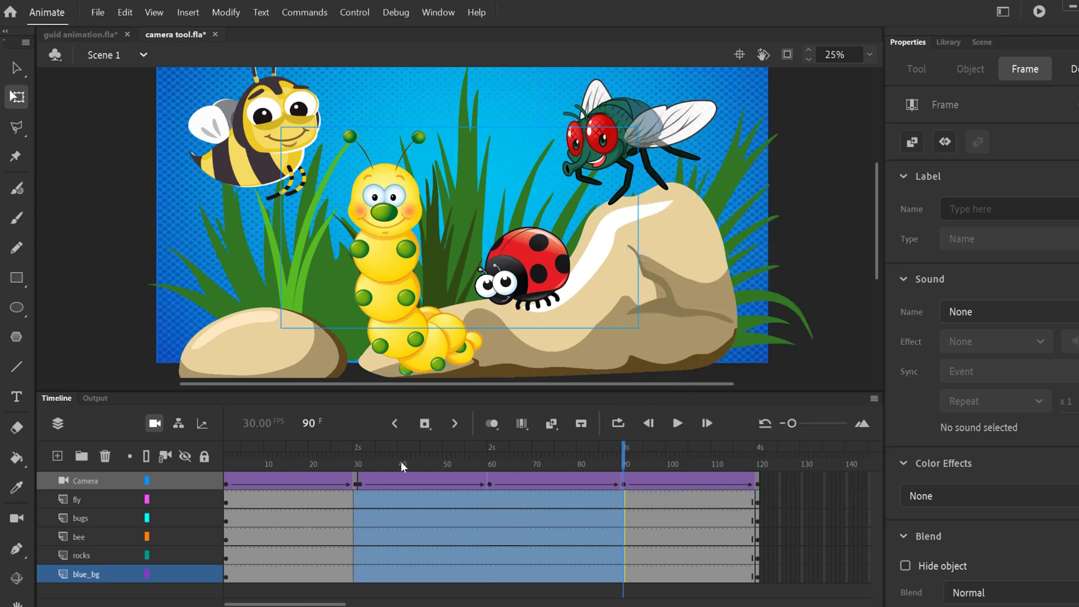
{"action": "left_click_drag", "start_coordinate": [400, 461], "coordinate": [691, 469]}
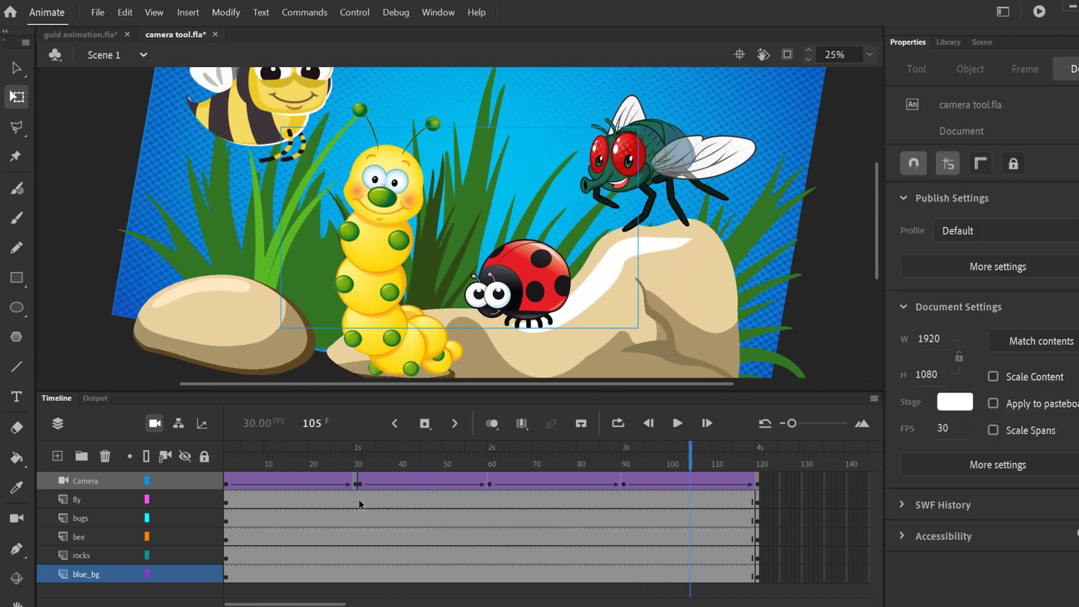
Step: Examine the Camera layer's keyframes at frames 30, 31 and 60, and scrub from frame 1 to 104 to review the camera moves
{"action": "left_click", "coordinate": [358, 484]}
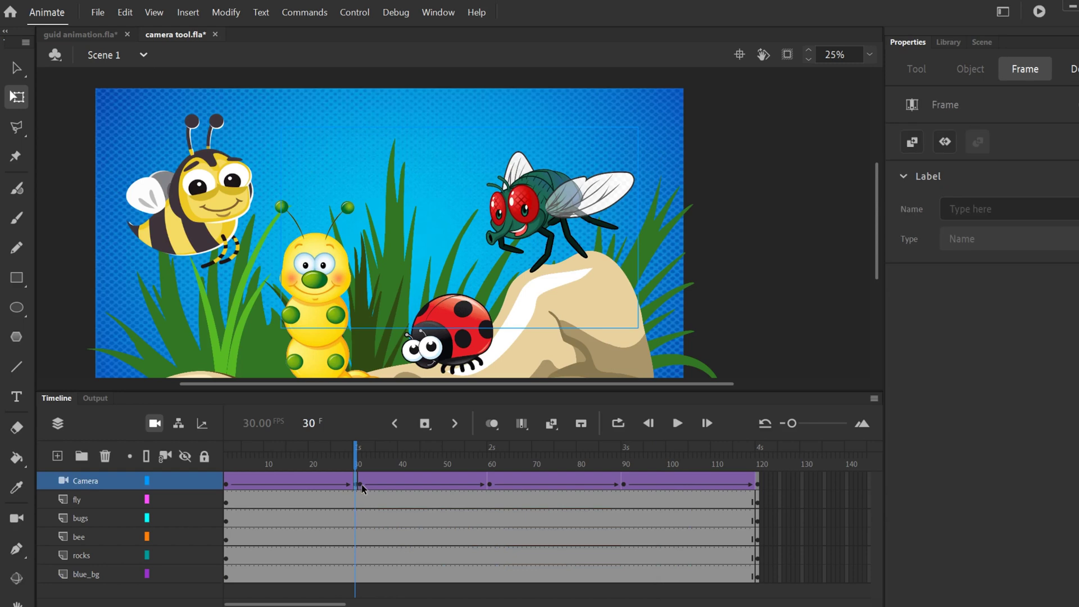
{"action": "left_click", "coordinate": [362, 487]}
{"action": "left_click", "coordinate": [489, 484]}
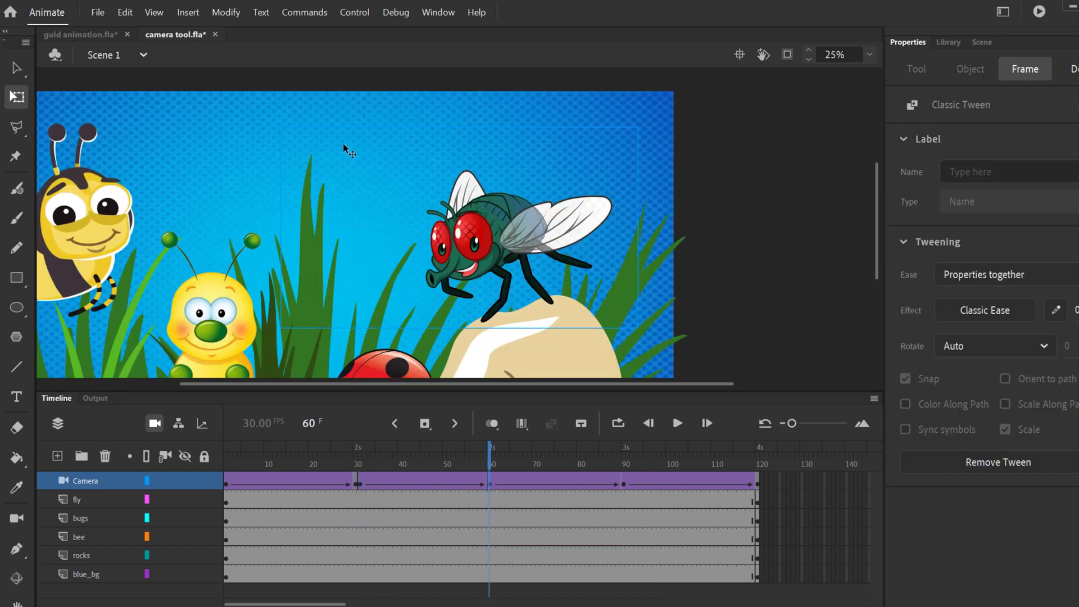
{"action": "left_click", "coordinate": [431, 462]}
{"action": "left_click", "coordinate": [359, 129]}
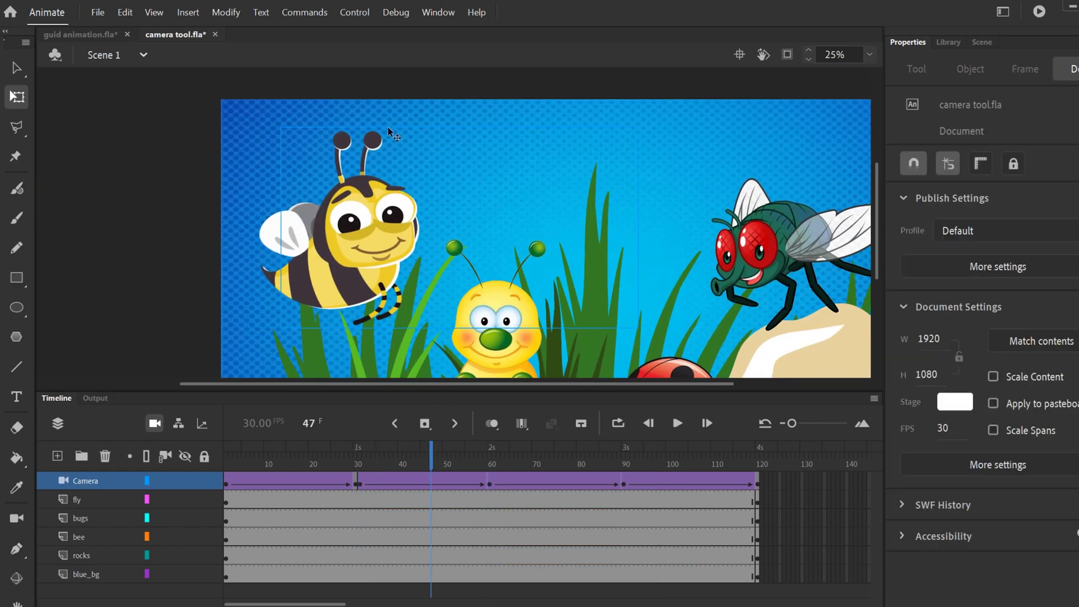
{"action": "left_click_drag", "start_coordinate": [495, 466], "coordinate": [327, 465]}
{"action": "left_click", "coordinate": [395, 479]}
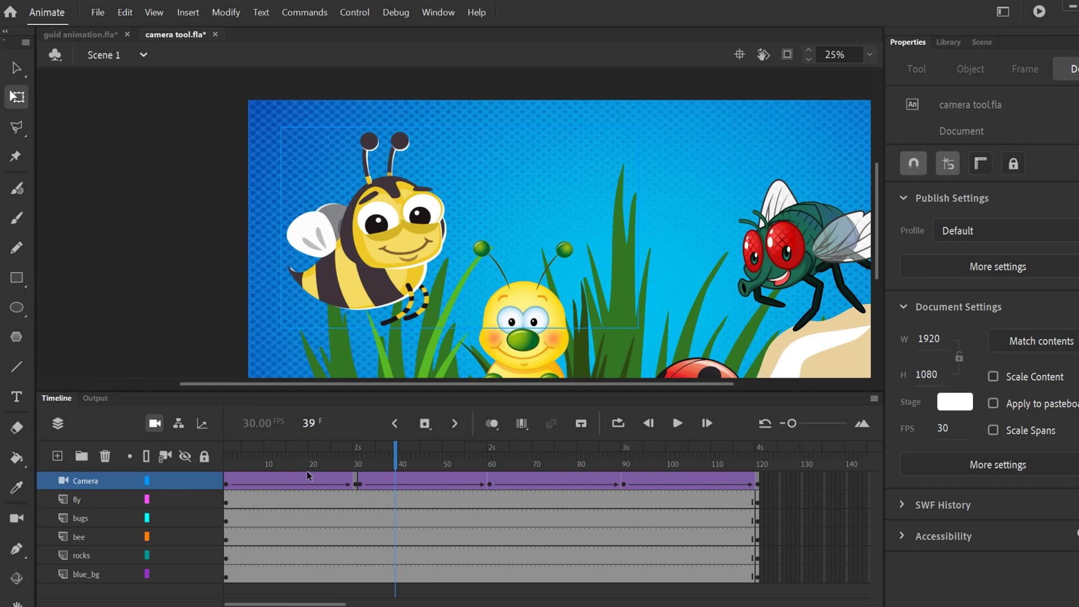
{"action": "left_click", "coordinate": [229, 468]}
{"action": "left_click_drag", "start_coordinate": [229, 468], "coordinate": [691, 477]}
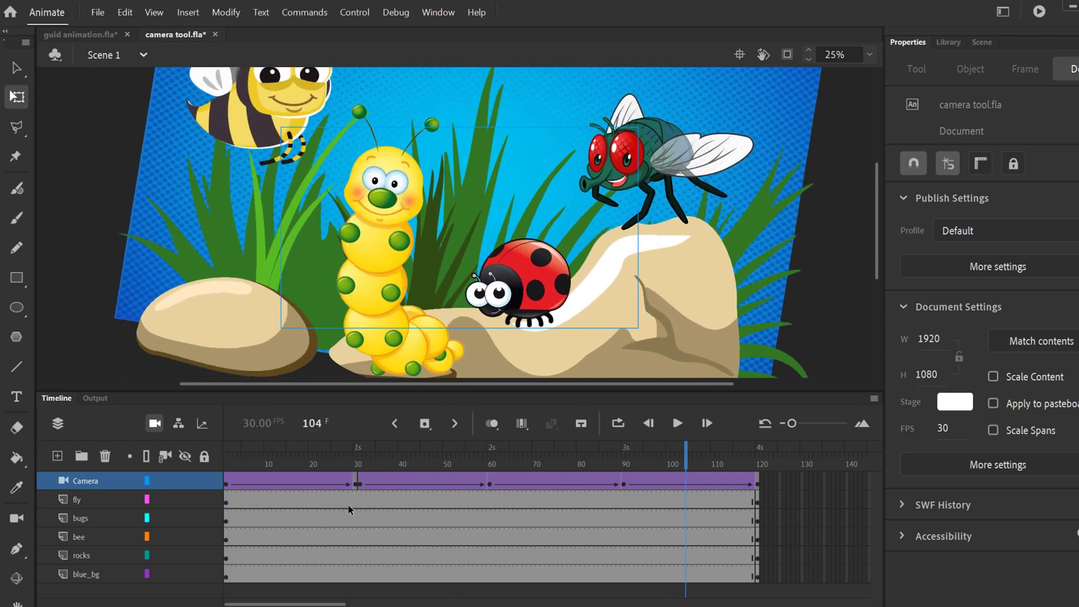
Step: Create a classic tween on the fly layer, insert a keyframe at frame 24 and tilt the fly counterclockwise there
{"action": "mouse_move", "coordinate": [155, 537]}
{"action": "left_click", "coordinate": [329, 502]}
{"action": "right_click", "coordinate": [329, 501]}
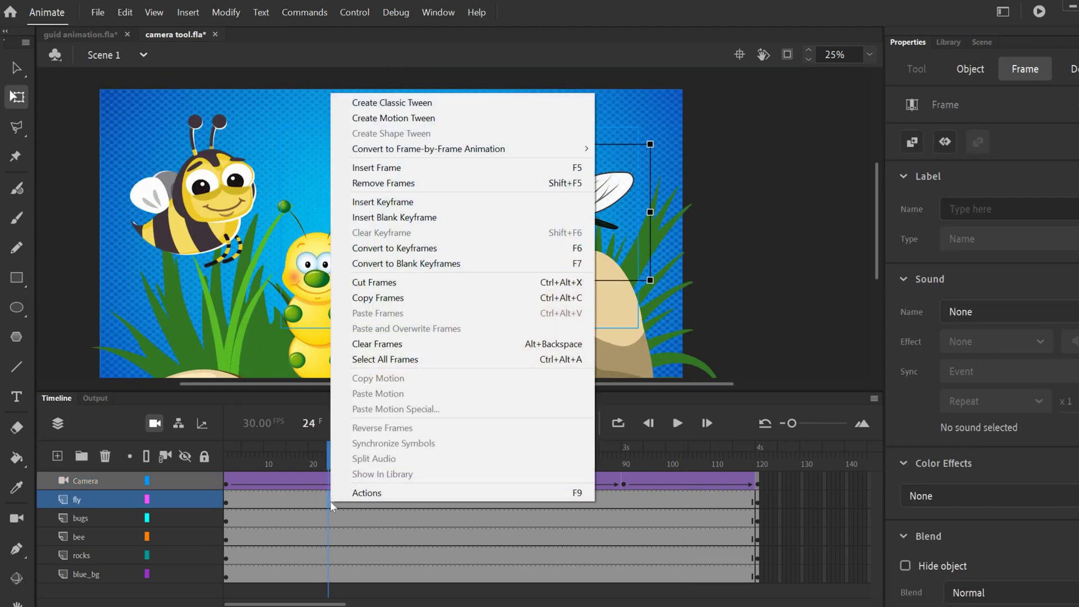
{"action": "left_click", "coordinate": [392, 103]}
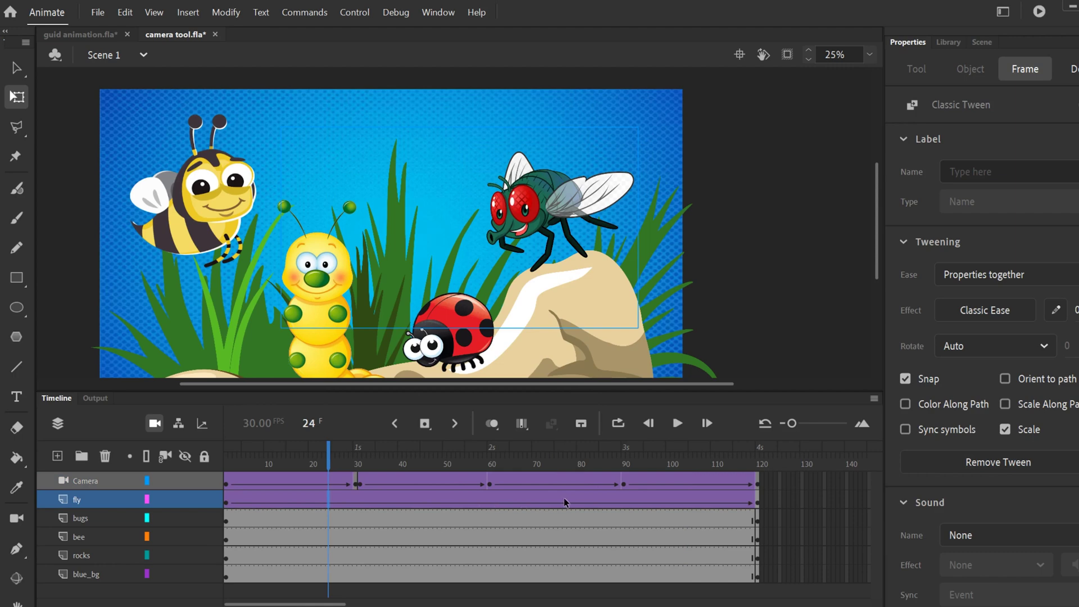
{"action": "right_click", "coordinate": [326, 501]}
{"action": "left_click", "coordinate": [388, 203]}
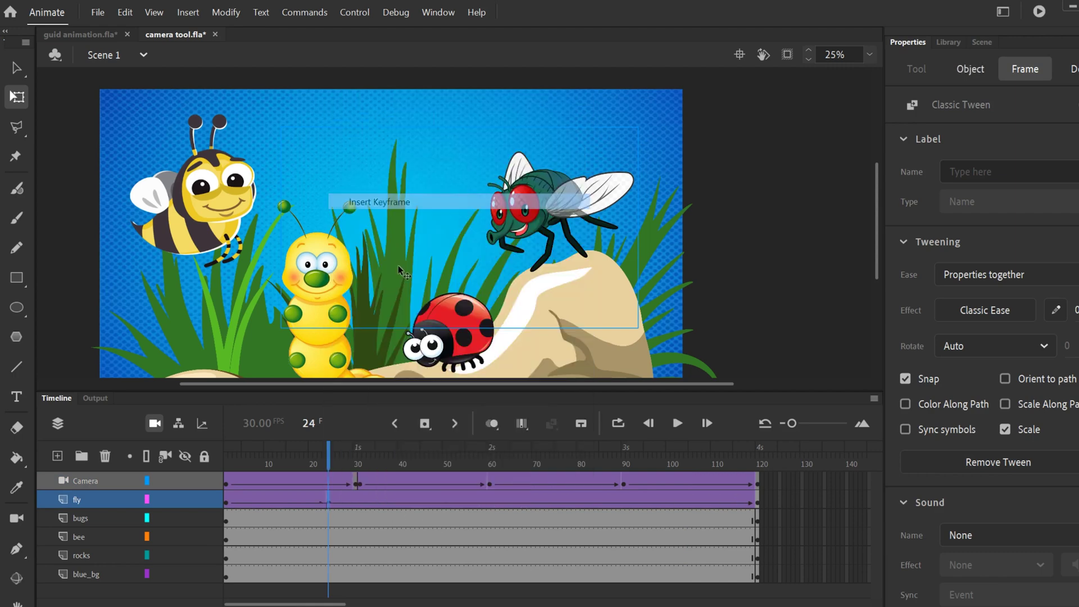
{"action": "left_click_drag", "start_coordinate": [464, 144], "coordinate": [453, 171]}
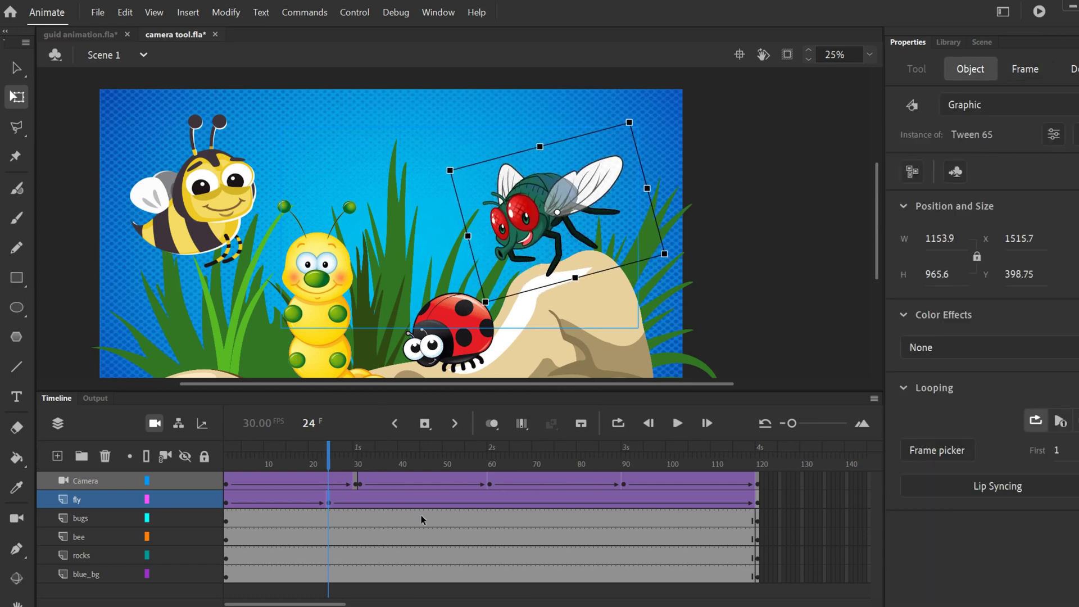
Step: Insert a fly keyframe at frame 53, then move the fly up and shrink it to about 987 by 843, near X 1291, Y 273
{"action": "left_click", "coordinate": [457, 501]}
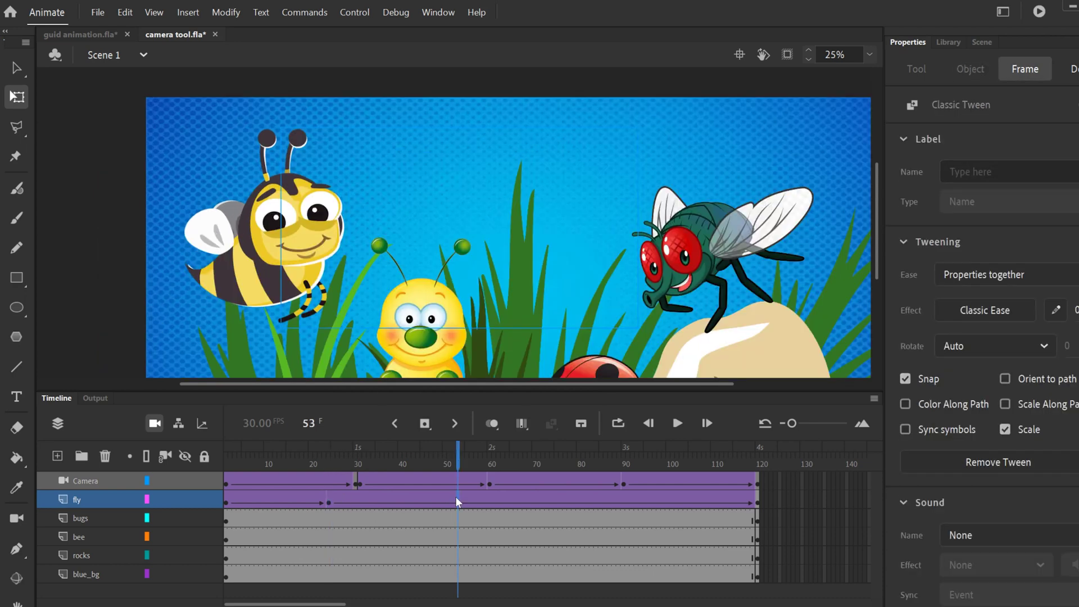
{"action": "left_click", "coordinate": [425, 425]}
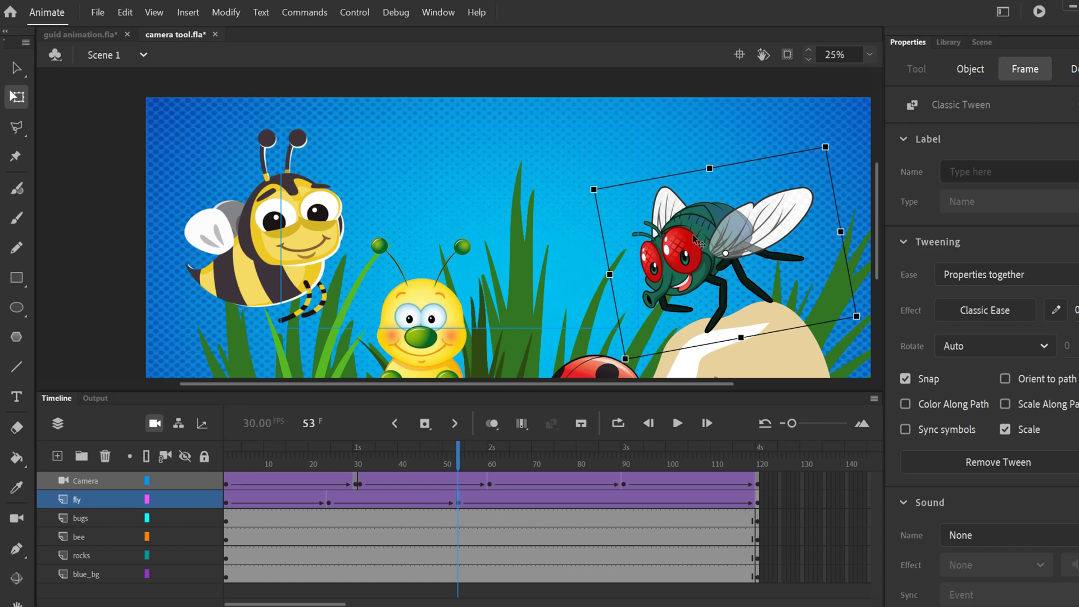
{"action": "left_click_drag", "start_coordinate": [697, 241], "coordinate": [634, 204]}
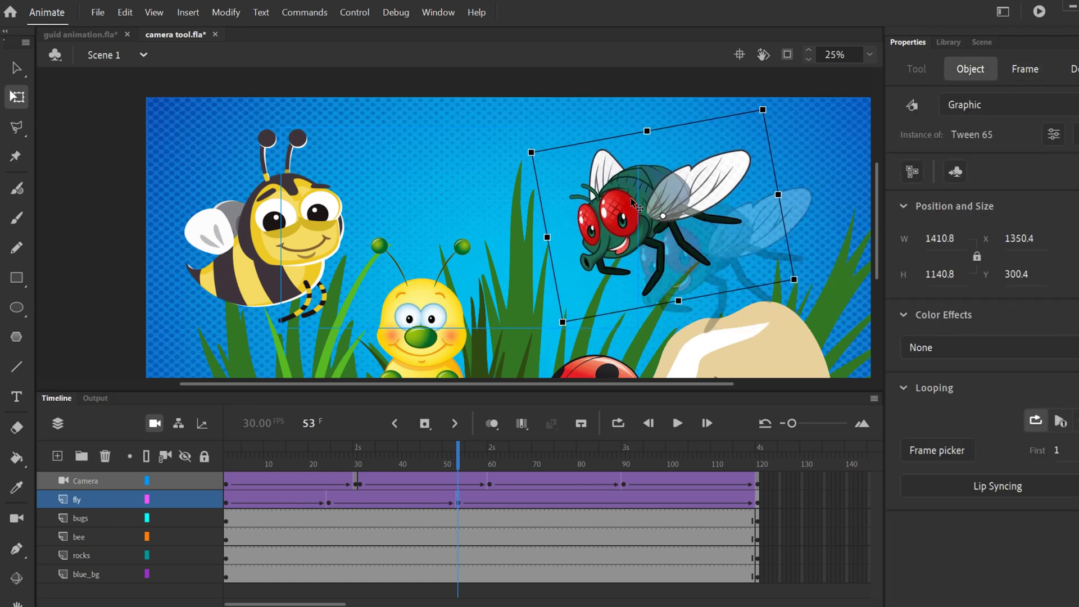
{"action": "left_click_drag", "start_coordinate": [528, 148], "coordinate": [568, 164]}
{"action": "left_click_drag", "start_coordinate": [675, 215], "coordinate": [647, 209]}
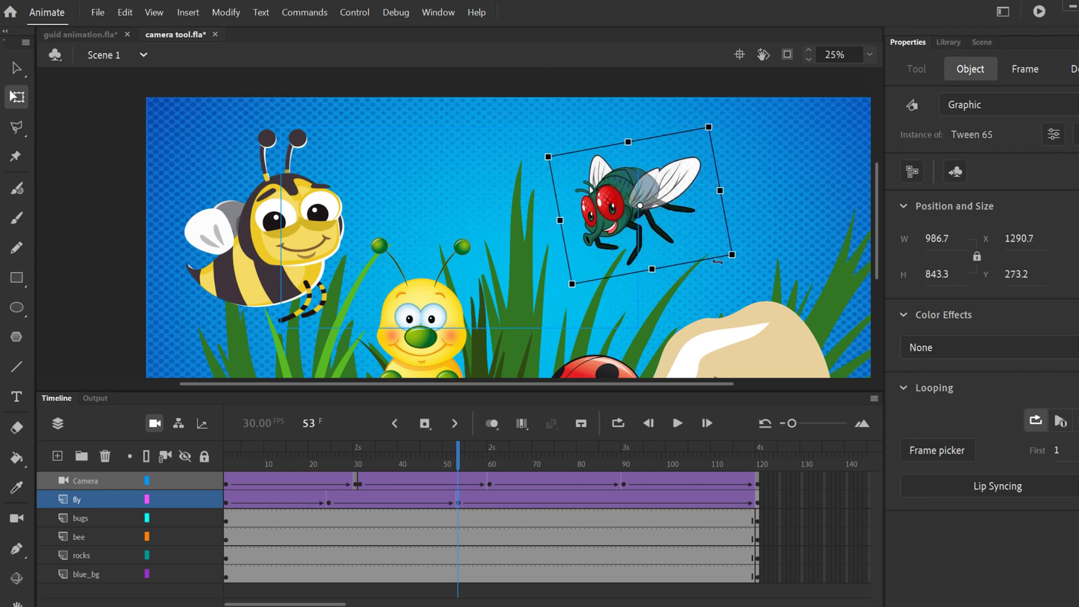
Step: Insert a fly keyframe at frame 83, rotate the fly there, and scrub to frame 120 to review its motion
{"action": "left_click", "coordinate": [591, 503]}
{"action": "right_click", "coordinate": [591, 503]}
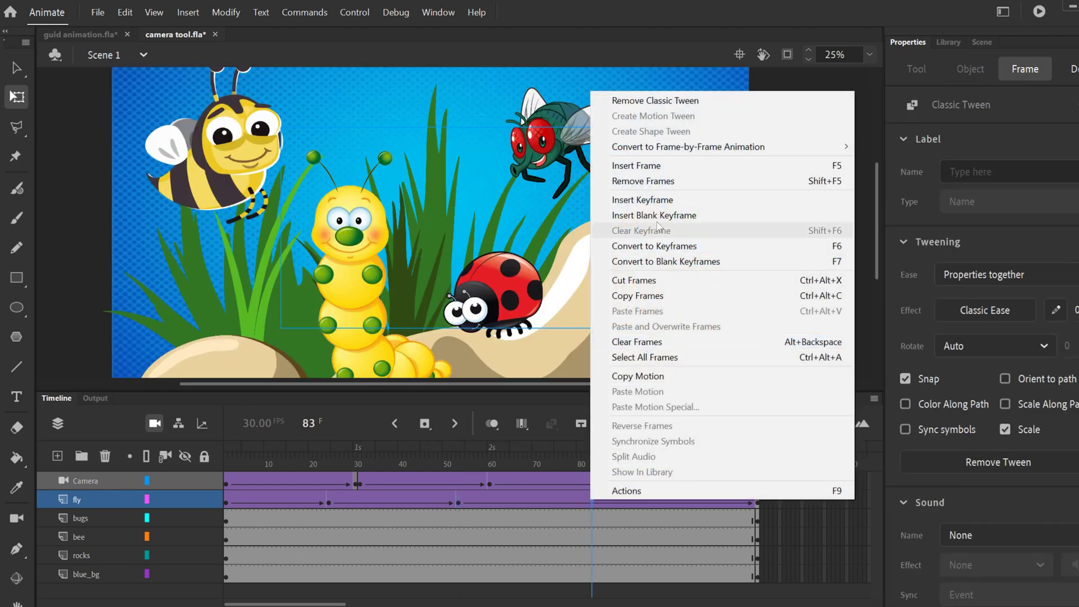
{"action": "left_click", "coordinate": [640, 200]}
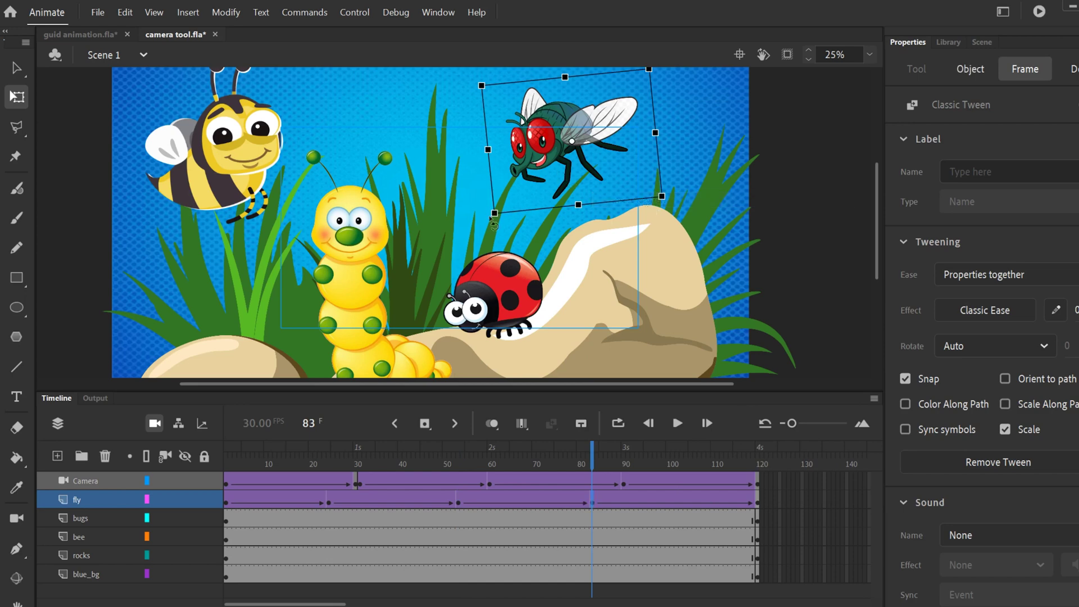
{"action": "left_click_drag", "start_coordinate": [489, 222], "coordinate": [628, 54]}
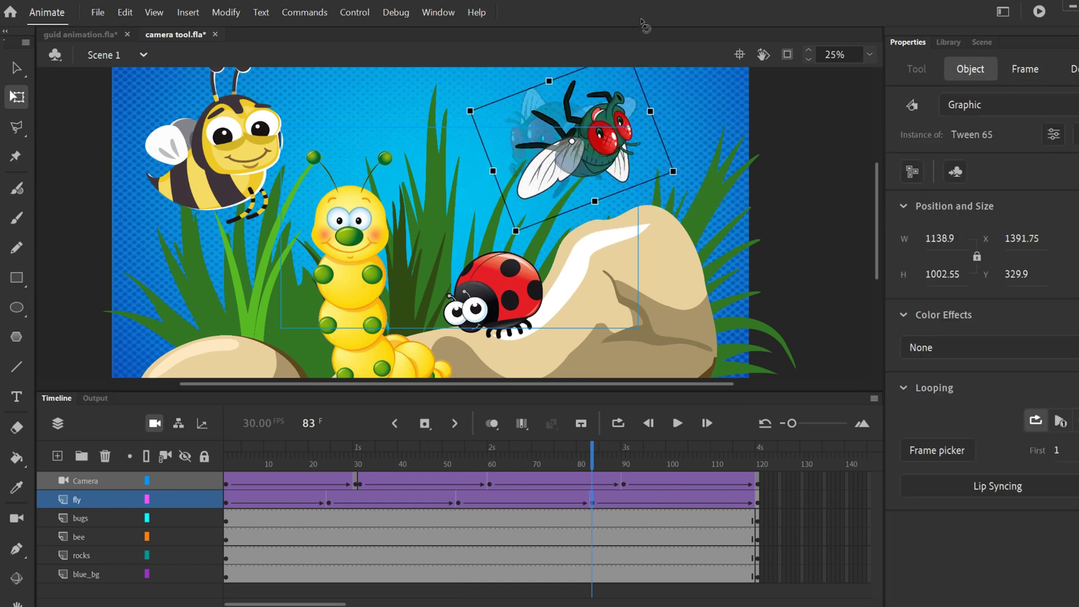
{"action": "left_click_drag", "start_coordinate": [481, 459], "coordinate": [756, 477]}
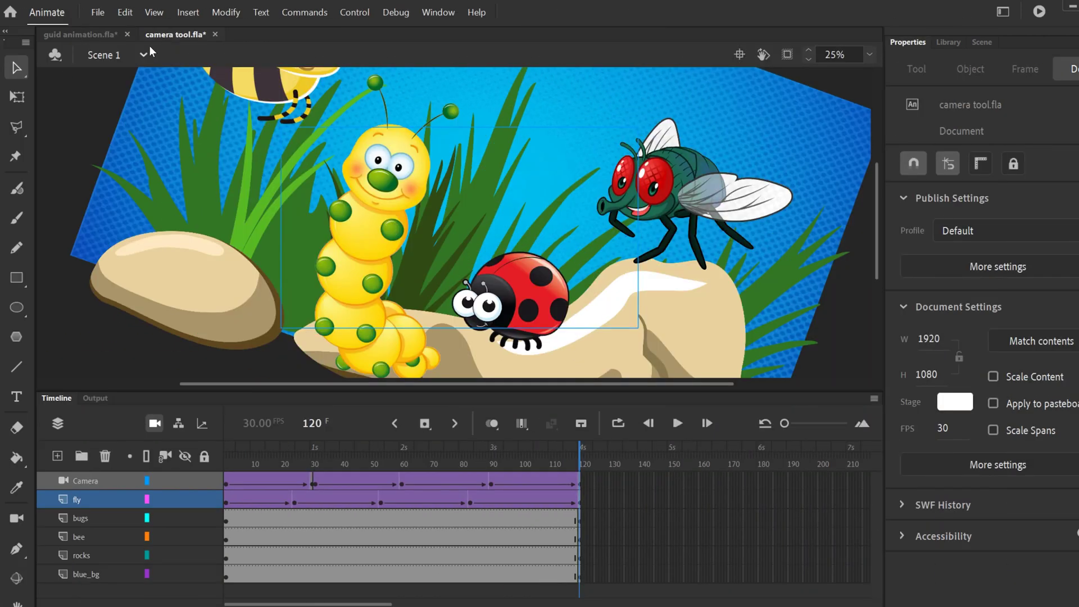
Step: Switch to the guid animation document and scrub to frame 194 to review the cart and butterfly following their guides
{"action": "left_click", "coordinate": [76, 31]}
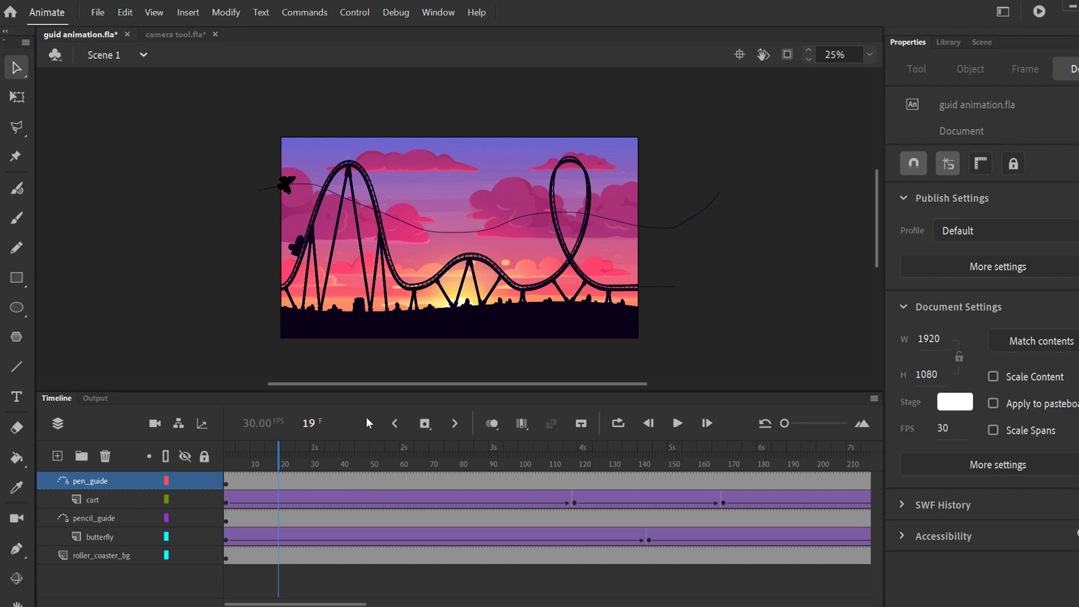
{"action": "left_click_drag", "start_coordinate": [393, 476], "coordinate": [386, 562]}
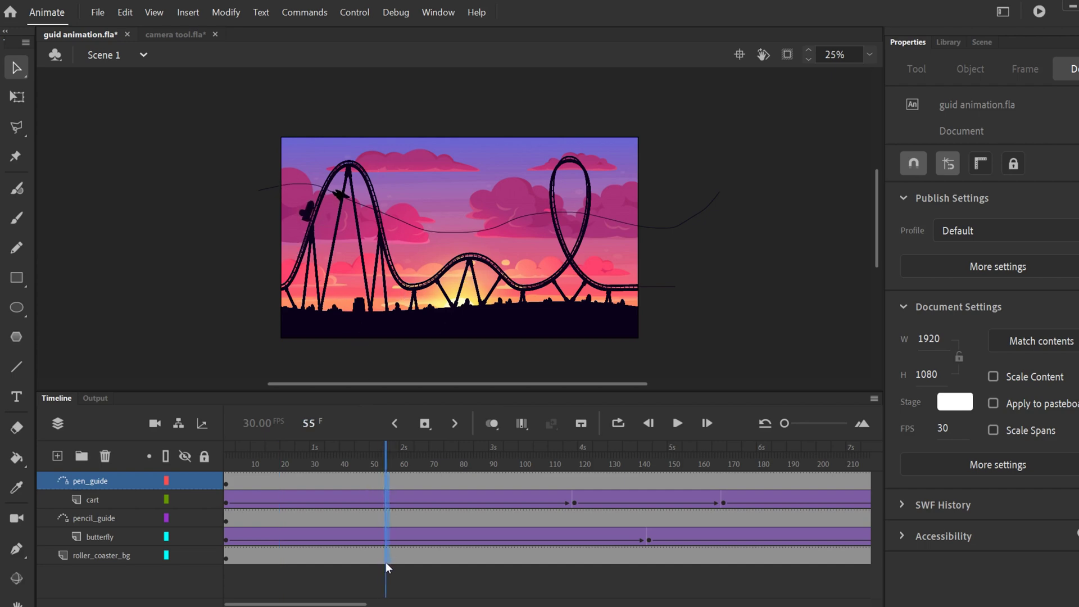
{"action": "left_click", "coordinate": [385, 562]}
{"action": "left_click", "coordinate": [436, 465]}
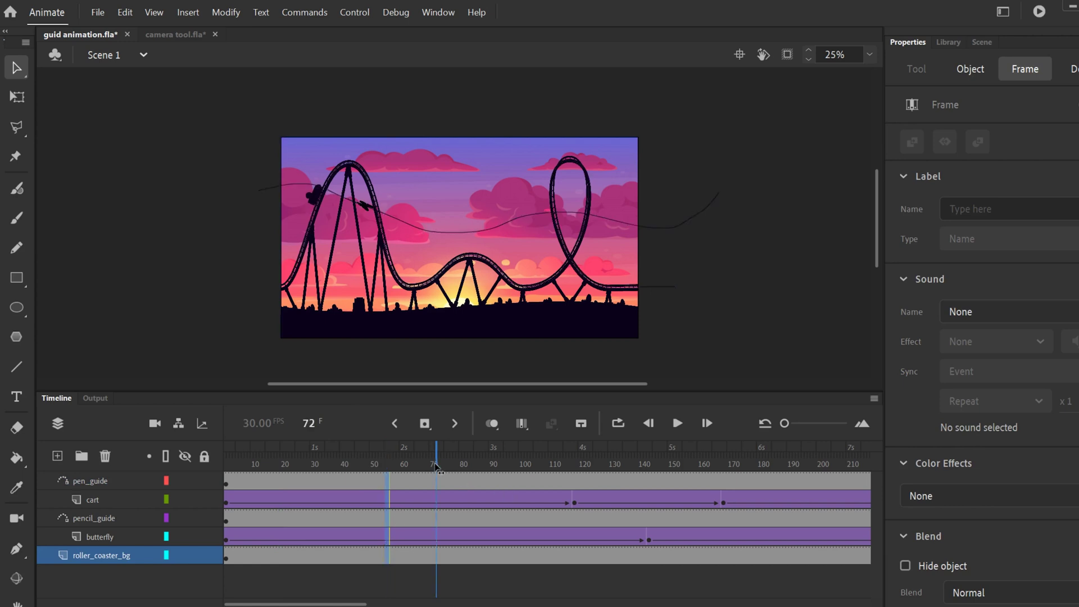
{"action": "left_click", "coordinate": [243, 240]}
{"action": "left_click_drag", "start_coordinate": [448, 466], "coordinate": [801, 481]}
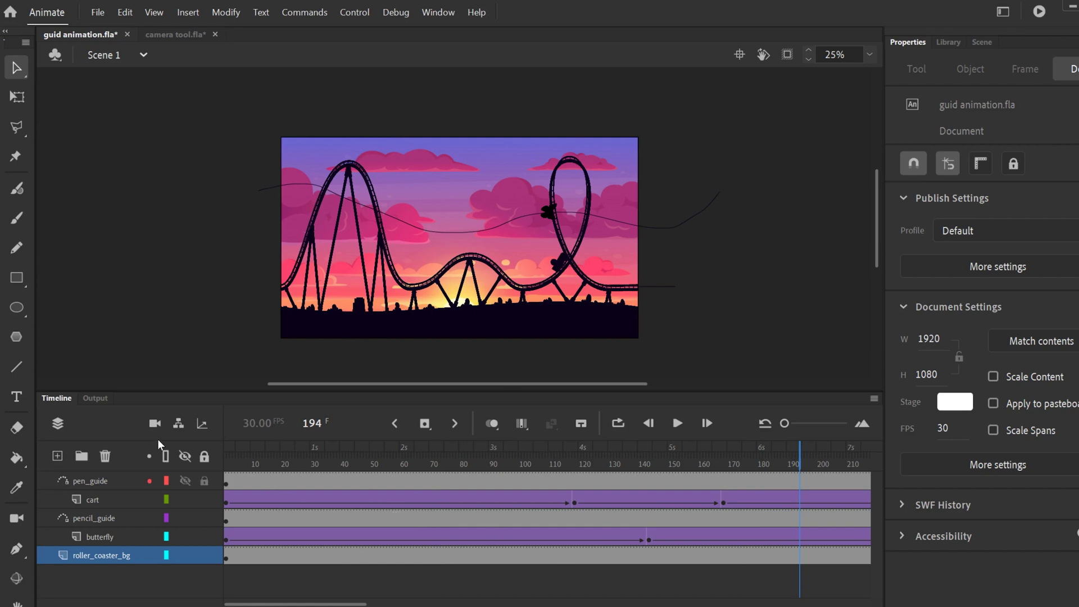
Step: Add a camera to the roller-coaster scene, insert a camera keyframe at frame 270 and create a classic tween across the Camera layer
{"action": "left_click", "coordinate": [154, 423]}
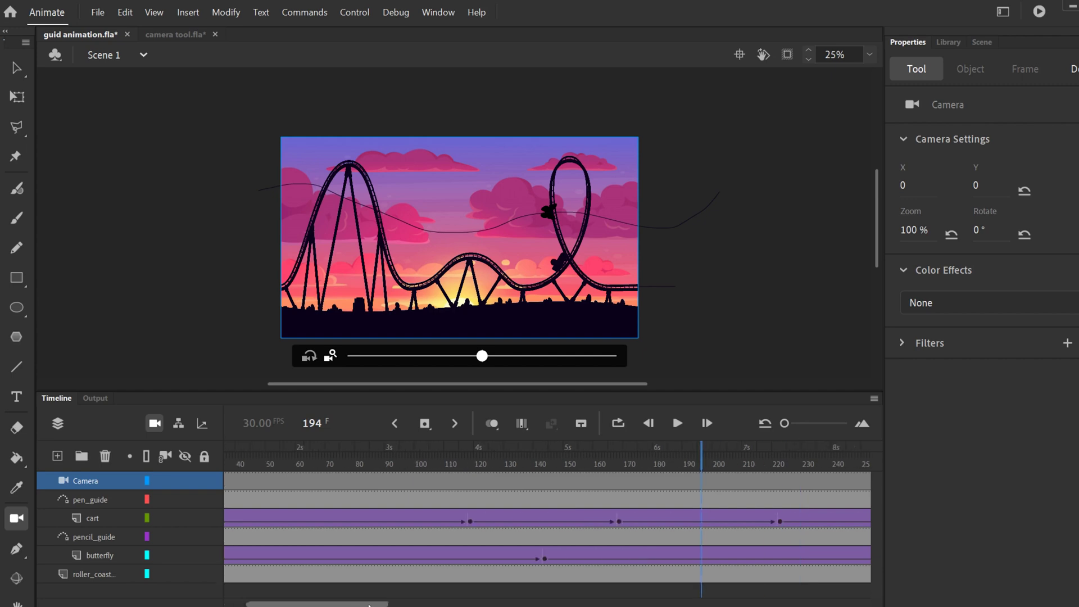
{"action": "scroll", "coordinate": [680, 481], "scroll_direction": "right", "scroll_amount": 6}
{"action": "left_click", "coordinate": [669, 487]}
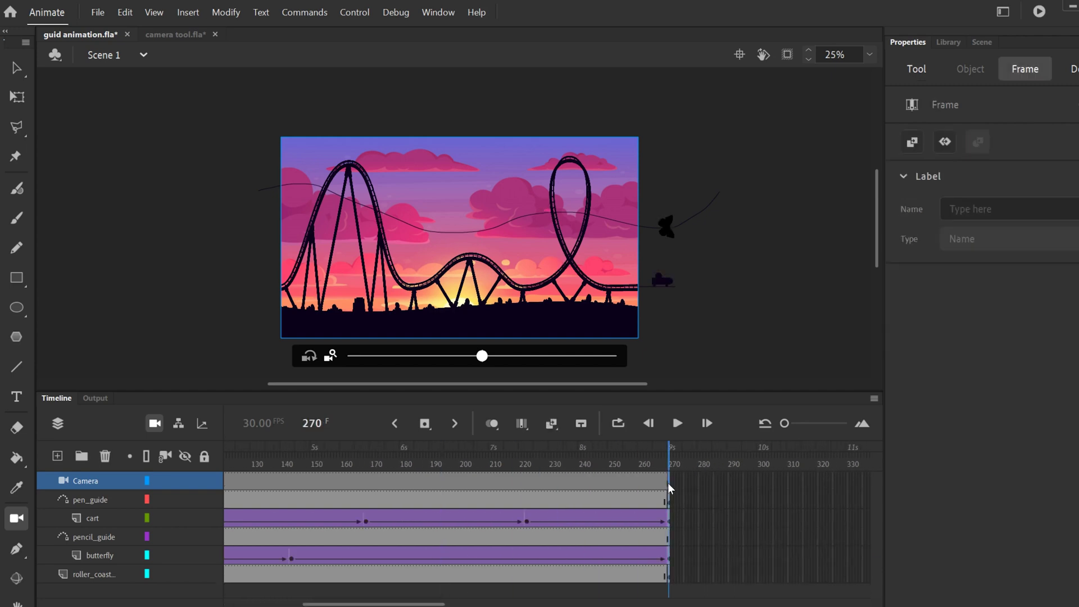
{"action": "right_click", "coordinate": [414, 477]}
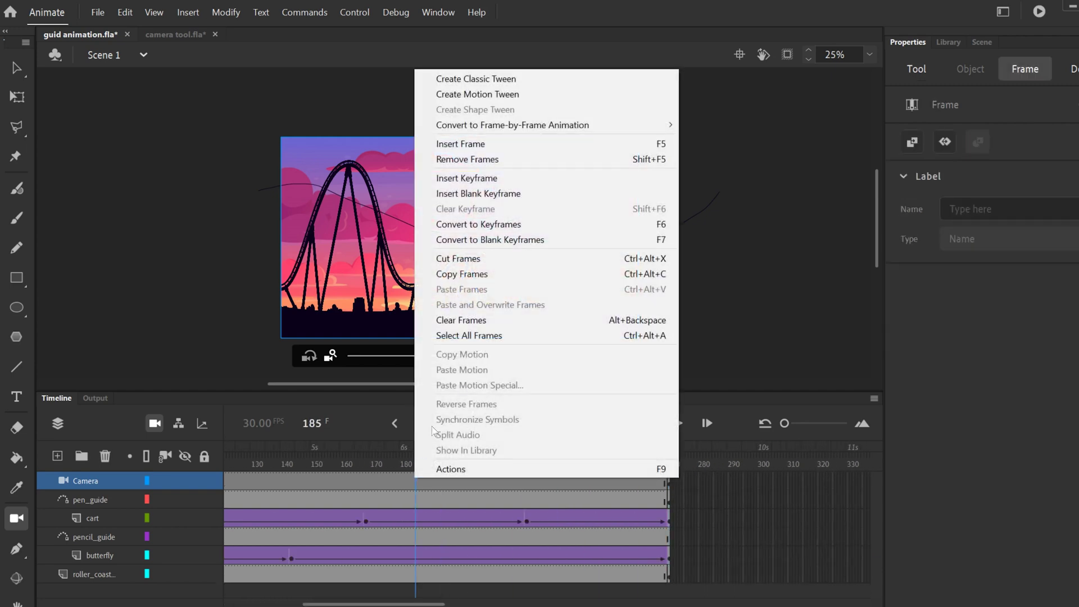
{"action": "left_click", "coordinate": [461, 77]}
Step: Insert a camera keyframe at frame 118, zoom in to 196% and pan to about X 816, Y 500 to frame the cart
{"action": "left_click_drag", "start_coordinate": [441, 600], "coordinate": [284, 599]}
{"action": "left_click_drag", "start_coordinate": [246, 458], "coordinate": [574, 457]}
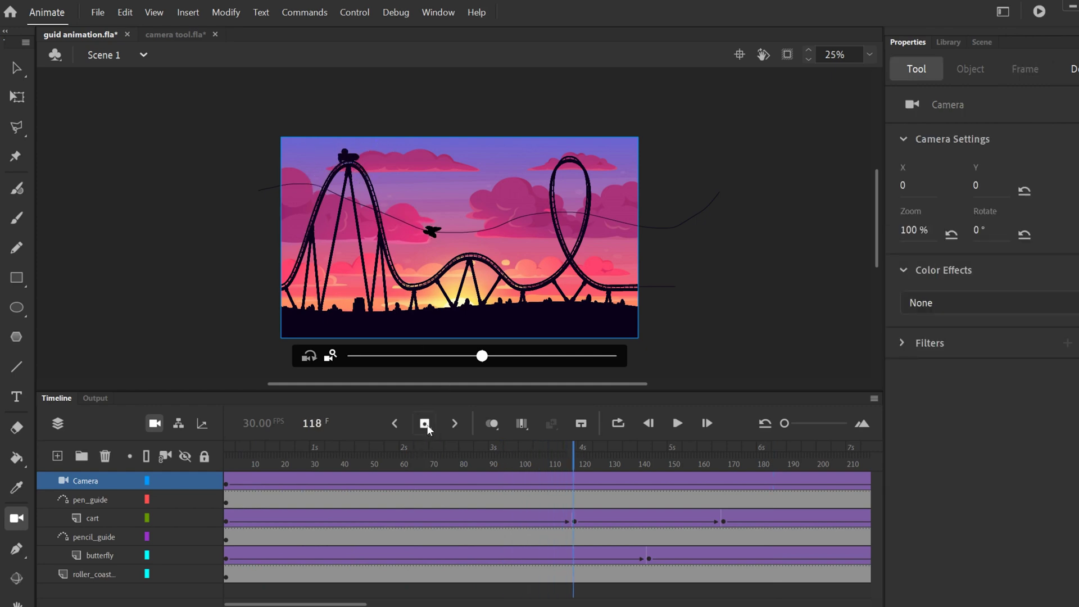
{"action": "left_click_drag", "start_coordinate": [483, 355], "coordinate": [610, 353]}
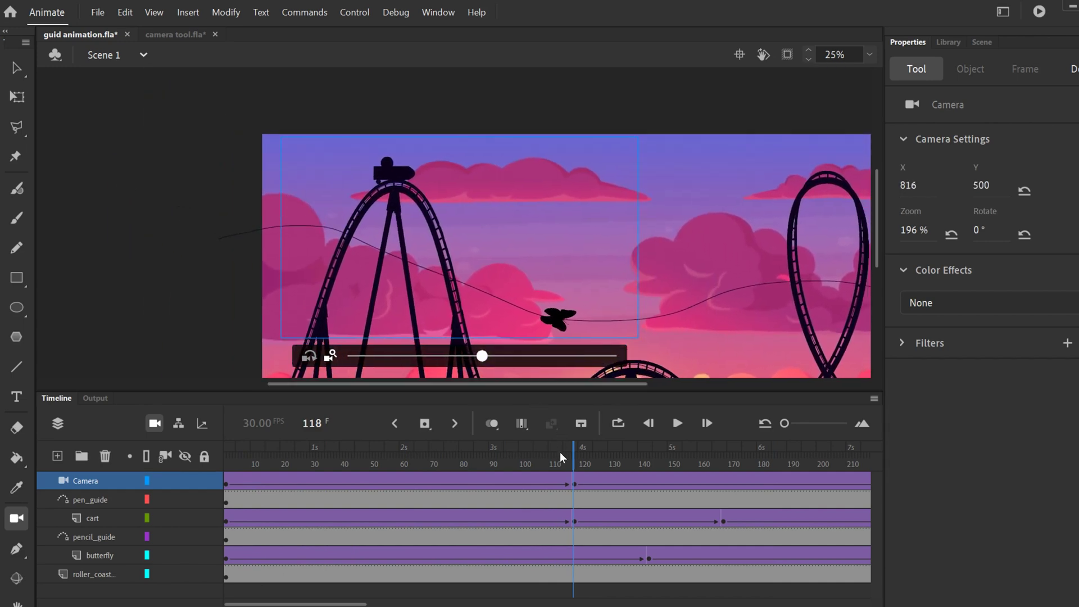
Step: Insert a camera keyframe at frame 149, zoom in to 245% and pan to about X 354, Y -414 to follow the cart
{"action": "left_click", "coordinate": [665, 456]}
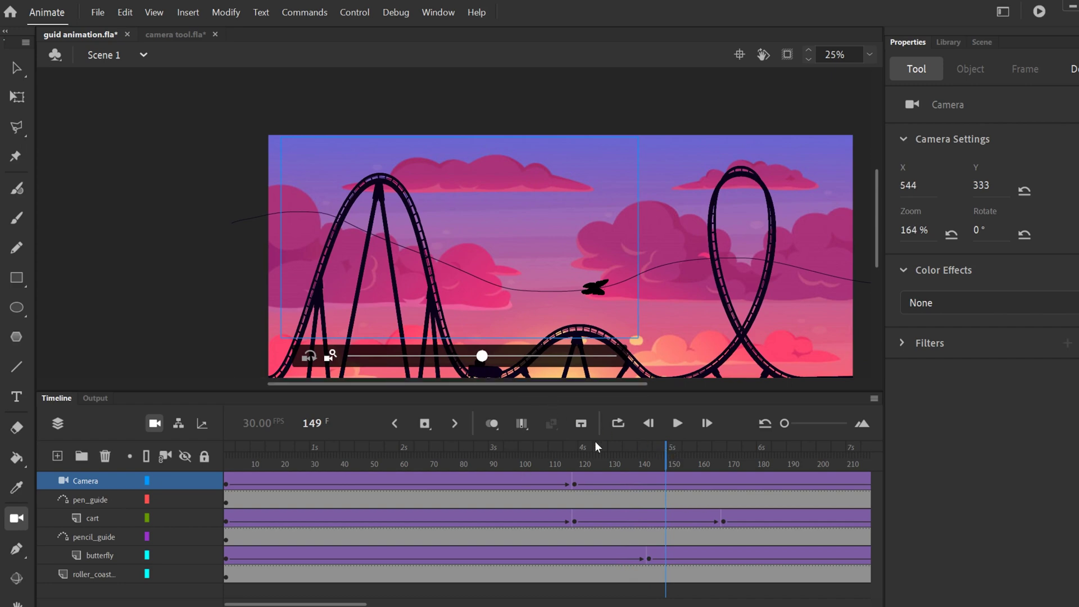
{"action": "left_click", "coordinate": [425, 424]}
{"action": "left_click_drag", "start_coordinate": [470, 245], "coordinate": [487, 309]}
{"action": "left_click_drag", "start_coordinate": [487, 364], "coordinate": [571, 362]}
{"action": "left_click_drag", "start_coordinate": [525, 277], "coordinate": [587, 348]}
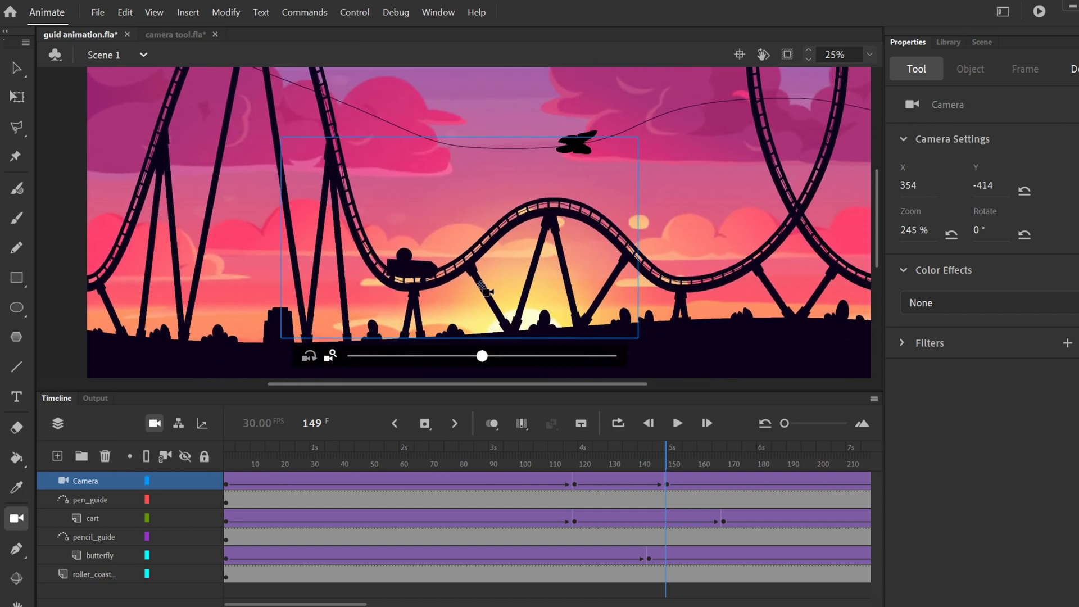
Step: Insert a camera keyframe at frame 187, zoom in to 215% and pan the view toward the cart
{"action": "left_click_drag", "start_coordinate": [663, 457], "coordinate": [779, 475]}
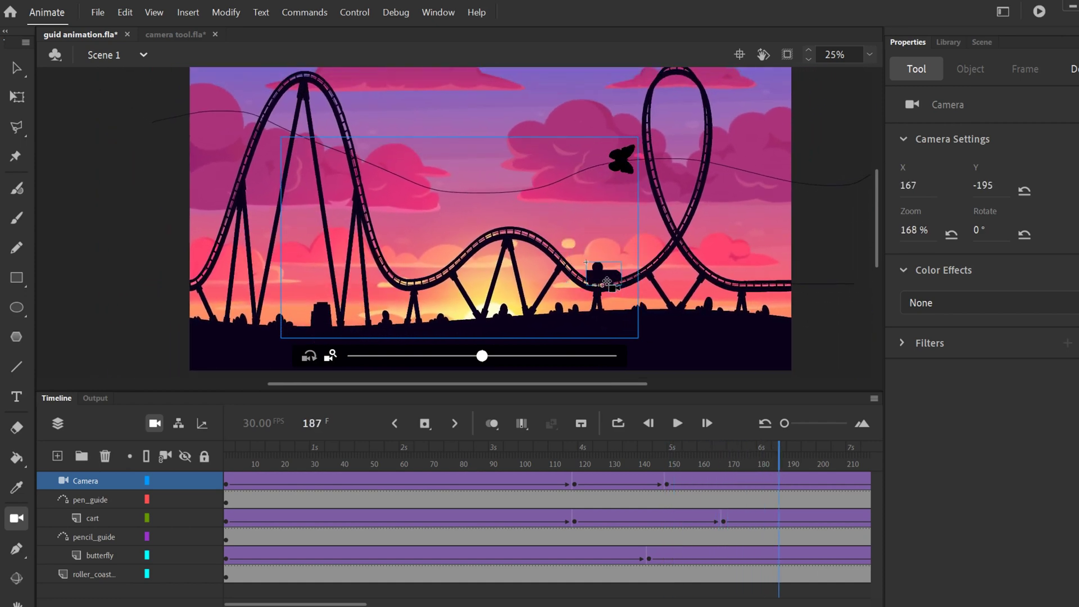
{"action": "left_click_drag", "start_coordinate": [483, 358], "coordinate": [539, 365]}
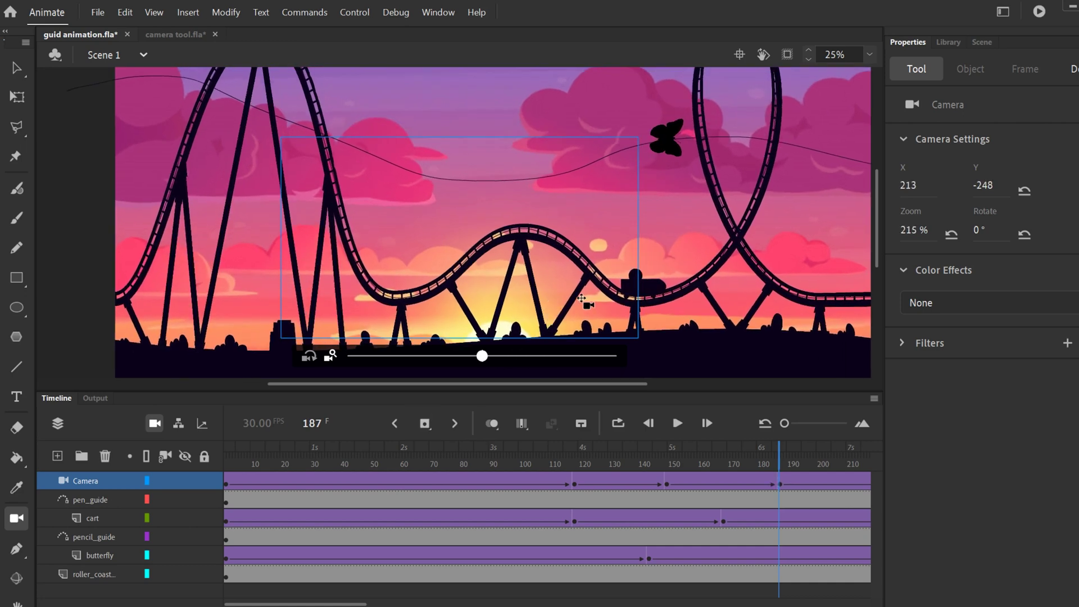
{"action": "left_click_drag", "start_coordinate": [472, 299], "coordinate": [651, 294]}
Step: Insert a camera keyframe at frame 219, zoom in to 202% and pan the camera toward the cart at the loop's top
{"action": "left_click_drag", "start_coordinate": [314, 604], "coordinate": [374, 604]}
{"action": "left_click_drag", "start_coordinate": [521, 466], "coordinate": [607, 464]}
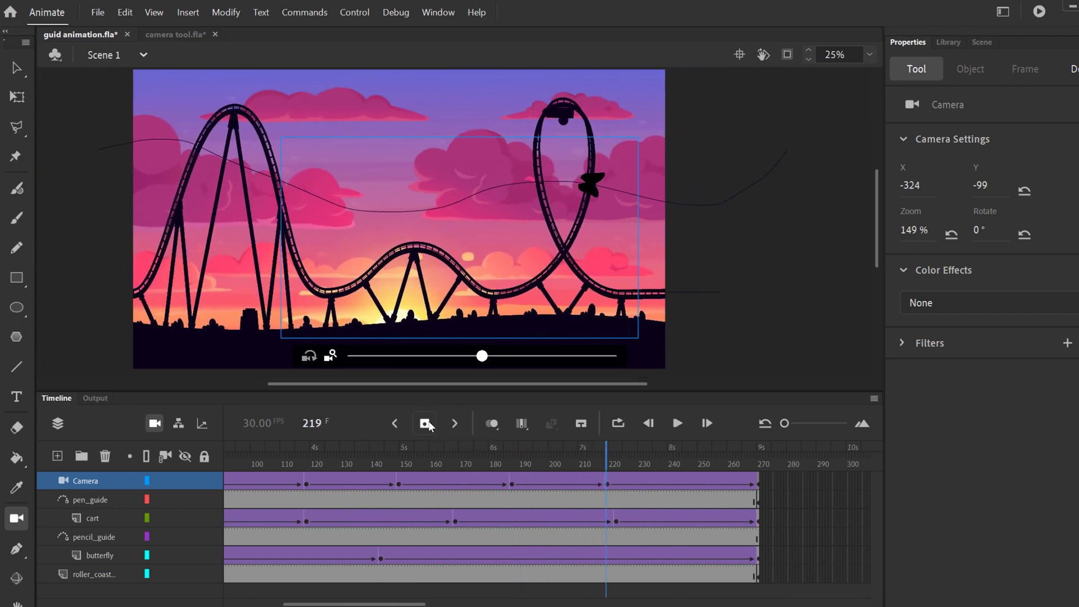
{"action": "left_click_drag", "start_coordinate": [483, 357], "coordinate": [552, 356]}
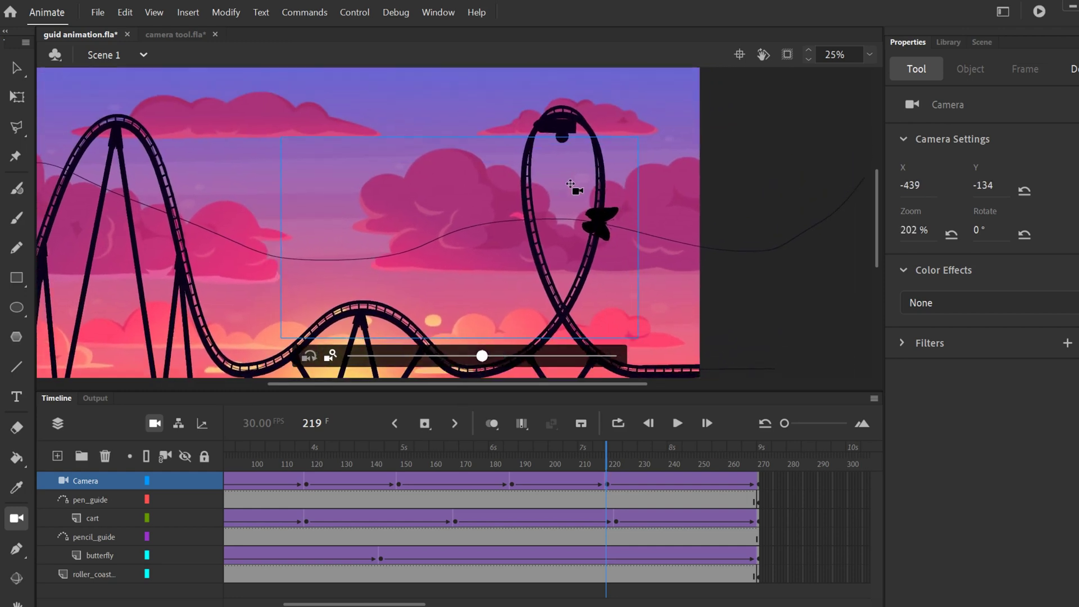
{"action": "left_click_drag", "start_coordinate": [570, 186], "coordinate": [631, 135]}
Step: Scrub to frame 270 and test the roller-coaster movie to review the camera following the cart
{"action": "left_click_drag", "start_coordinate": [611, 464], "coordinate": [760, 471]}
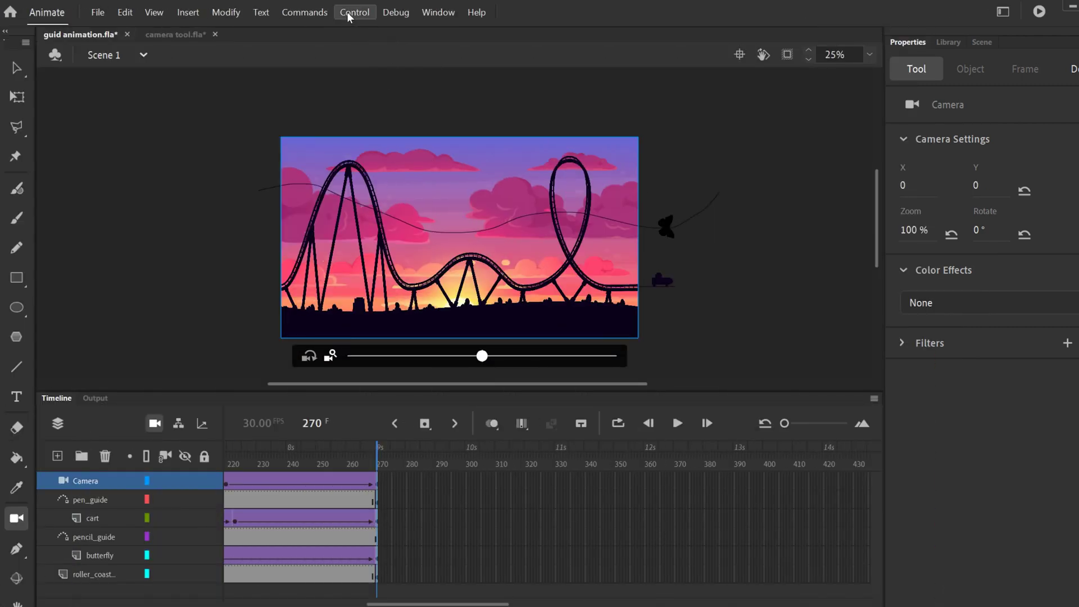
{"action": "left_click", "coordinate": [347, 13]}
{"action": "left_click", "coordinate": [377, 144]}
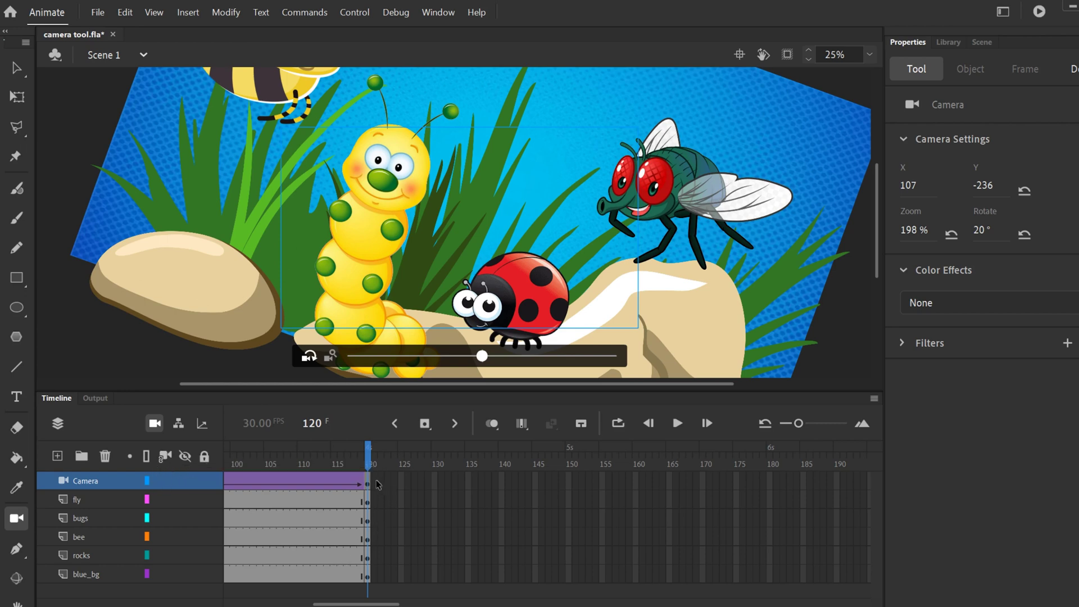
Step: In camera tool.fla, add keyframes at frames 121 and 150 on all layers and create a classic tween between the Camera keyframes
{"action": "left_click", "coordinate": [372, 578]}
{"action": "left_click_drag", "start_coordinate": [381, 467], "coordinate": [486, 480]}
{"action": "right_click", "coordinate": [486, 480]}
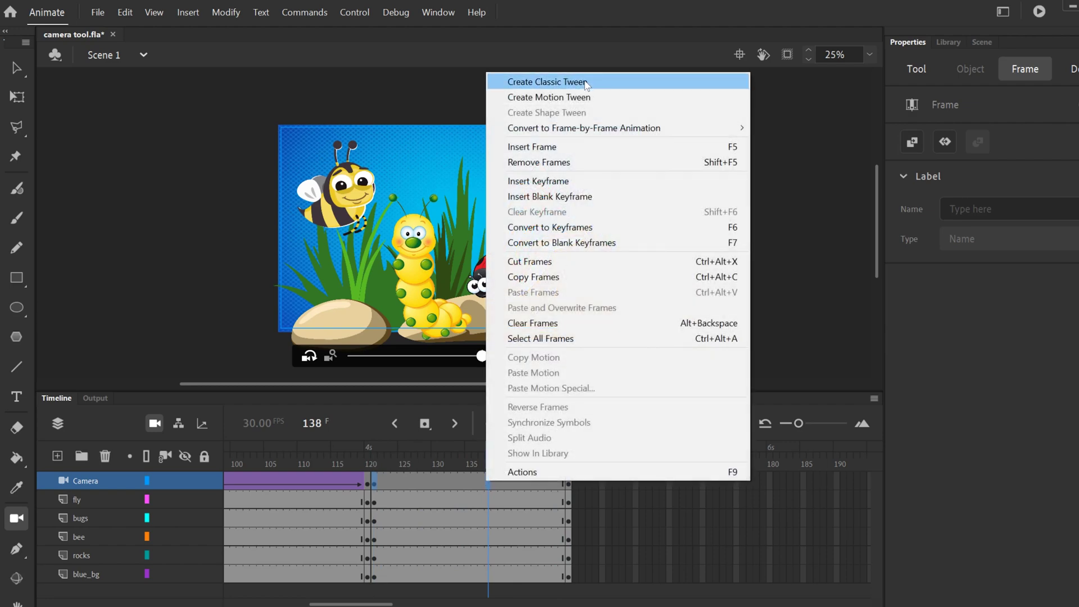
{"action": "left_click", "coordinate": [586, 85]}
{"action": "left_click", "coordinate": [569, 479]}
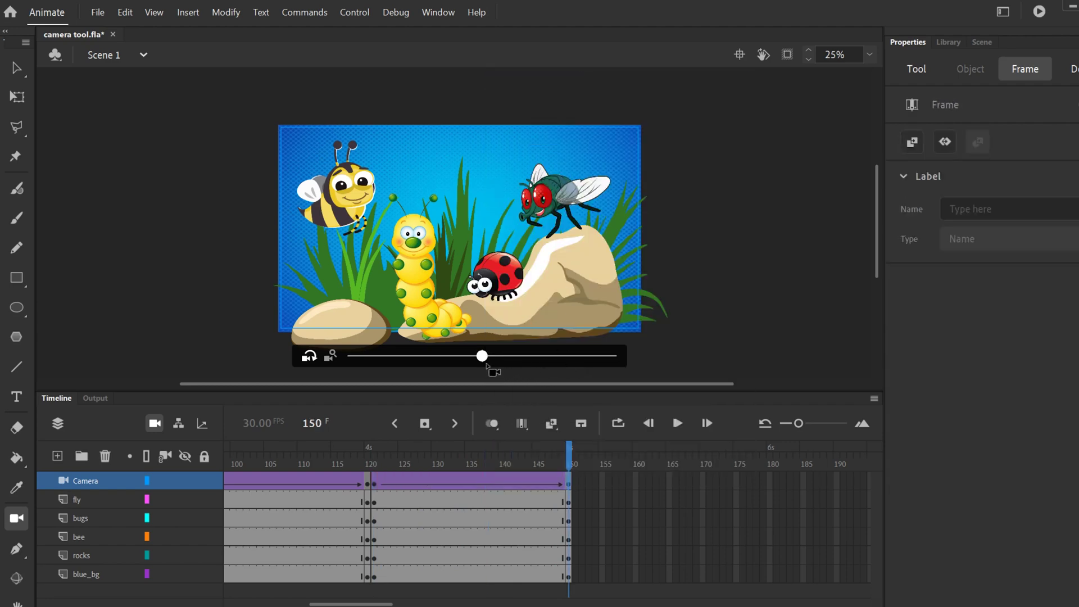
{"action": "left_click_drag", "start_coordinate": [482, 358], "coordinate": [506, 357]}
{"action": "left_click", "coordinate": [120, 13]}
{"action": "left_click", "coordinate": [141, 24]}
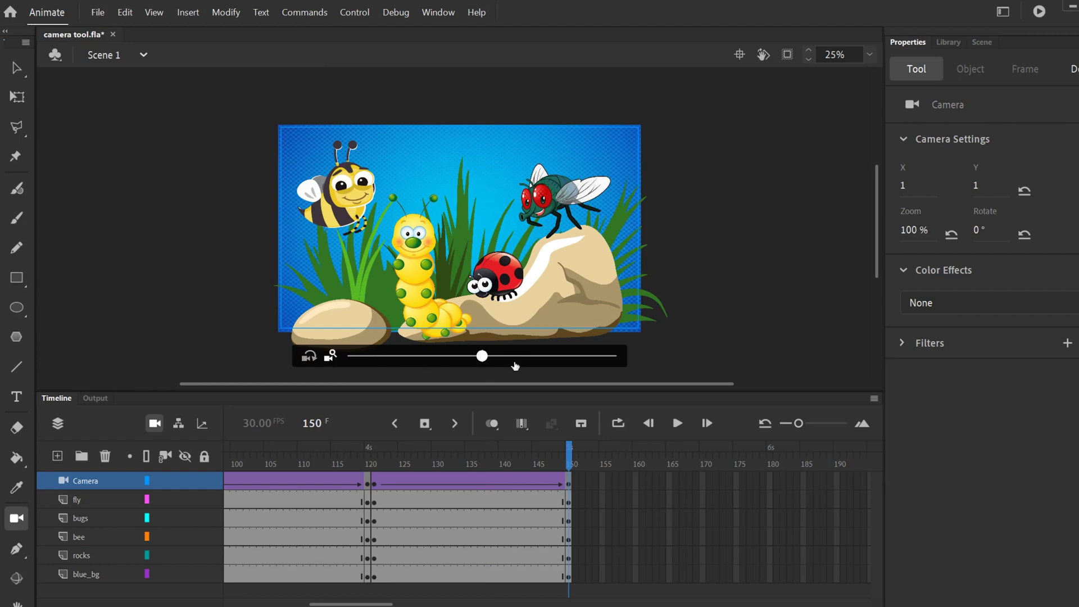
Step: Switch the on-stage camera control to zoom and zoom the camera in to 172% at frame 150
{"action": "left_click_drag", "start_coordinate": [487, 360], "coordinate": [579, 364]}
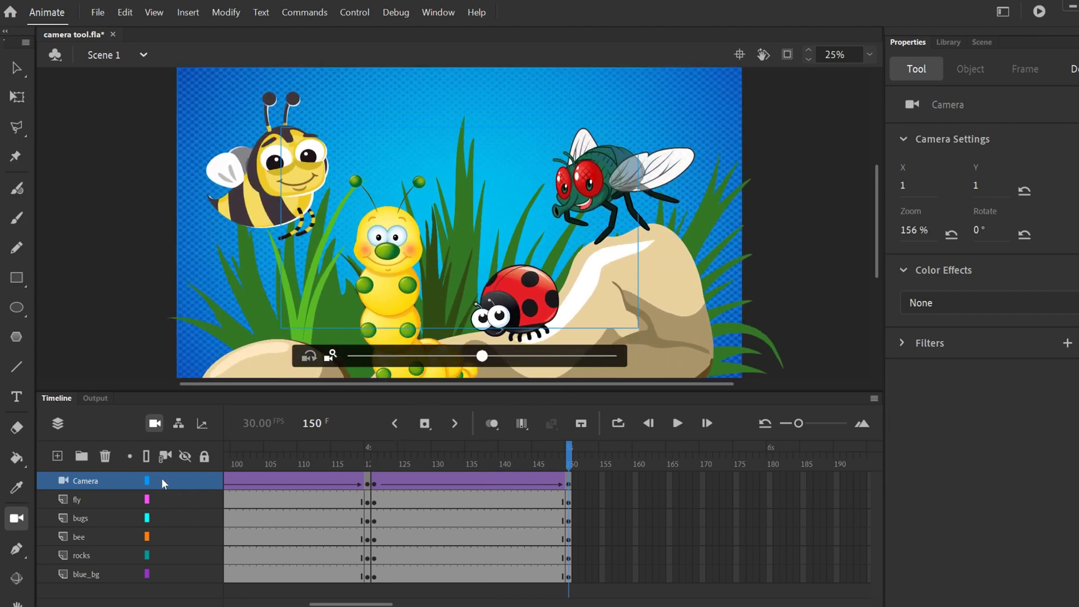
{"action": "mouse_move", "coordinate": [165, 536]}
{"action": "left_click_drag", "start_coordinate": [486, 359], "coordinate": [537, 361]}
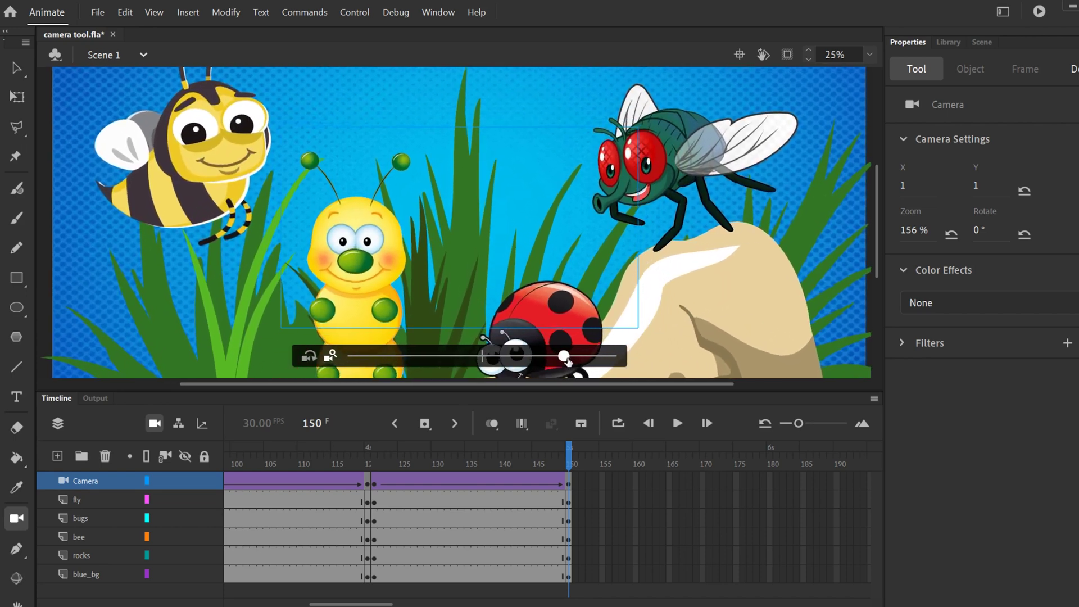
{"action": "left_click_drag", "start_coordinate": [564, 356], "coordinate": [509, 363]}
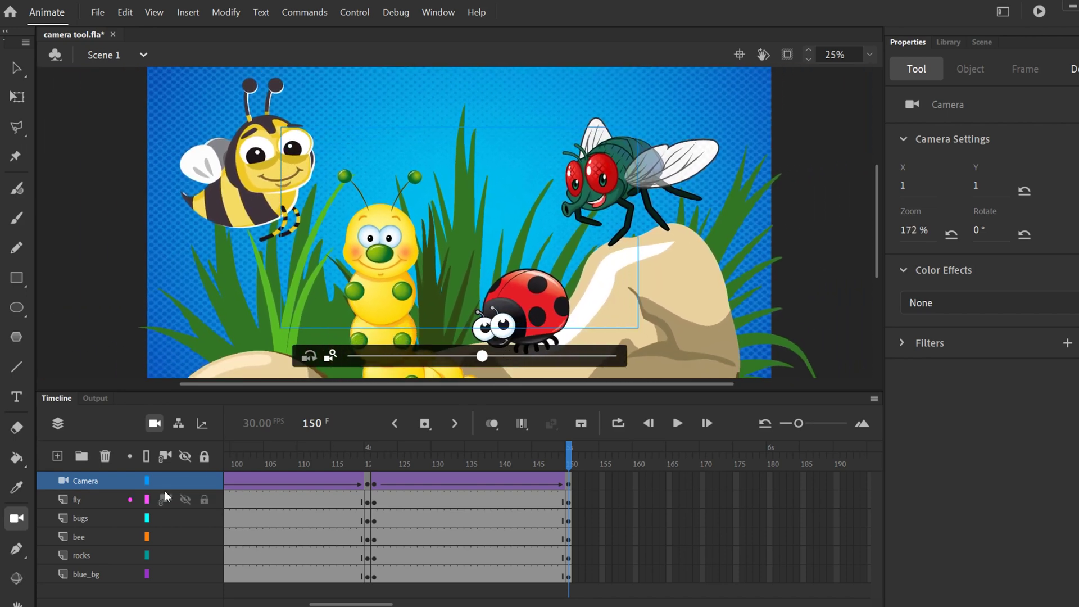
Step: Attach all layers to the camera and test how they respond to scrubbing and the camera zoom at frame 150
{"action": "left_click", "coordinate": [164, 456]}
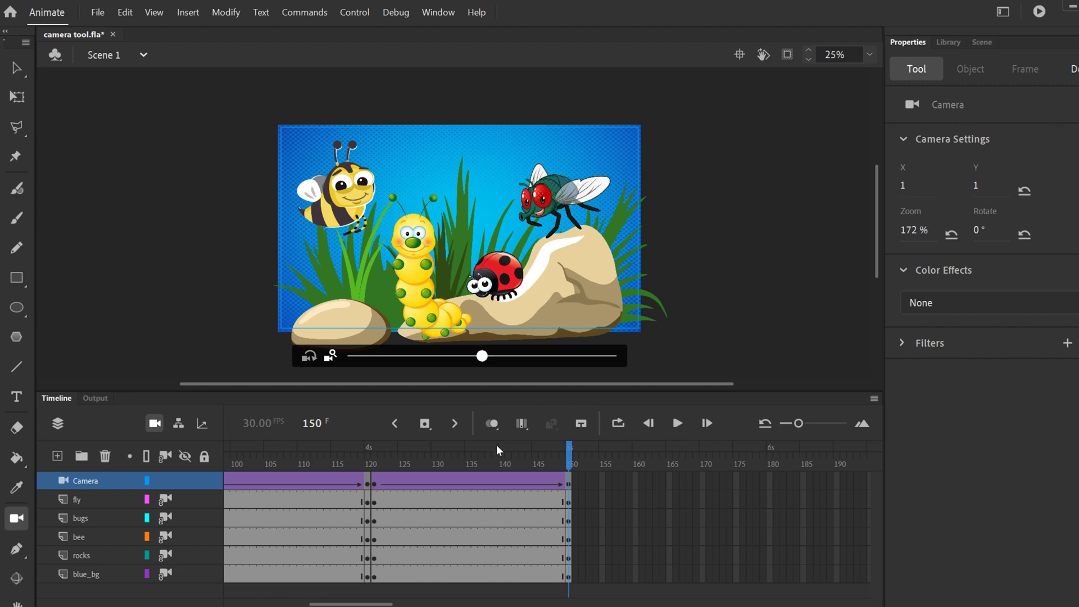
{"action": "left_click_drag", "start_coordinate": [473, 467], "coordinate": [571, 471]}
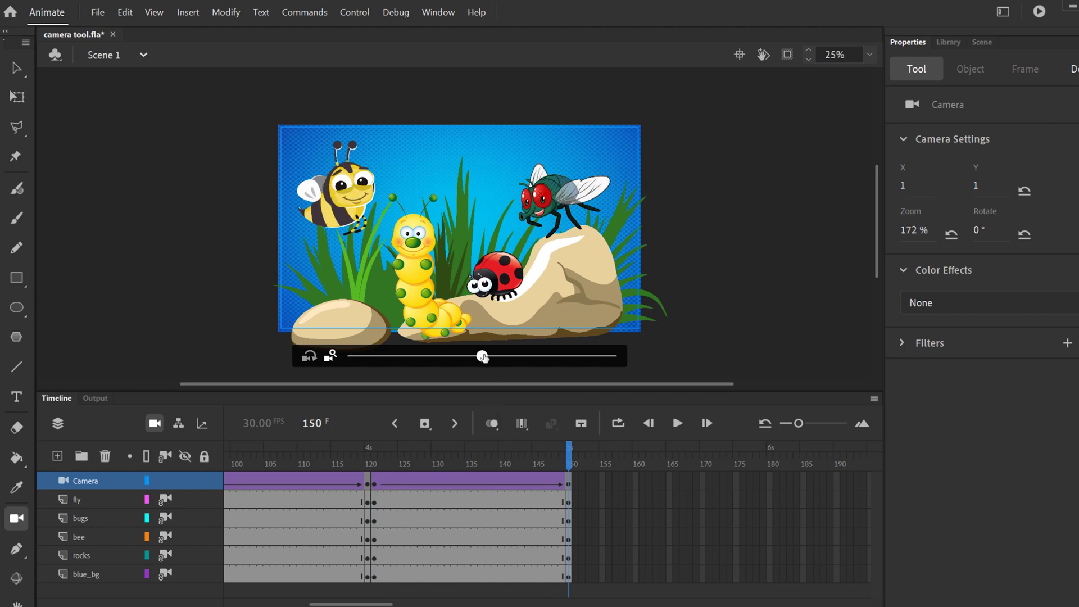
{"action": "mouse_move", "coordinate": [482, 355]}
{"action": "left_mouse_down"}
{"action": "mouse_move", "coordinate": [568, 356]}
{"action": "mouse_move", "coordinate": [467, 355]}
{"action": "mouse_move", "coordinate": [487, 356]}
{"action": "mouse_move", "coordinate": [484, 366]}
{"action": "left_mouse_up"}
Step: Detach the fly layer from the camera lock and zoom the camera in to 209% at frame 150
{"action": "left_click", "coordinate": [161, 500]}
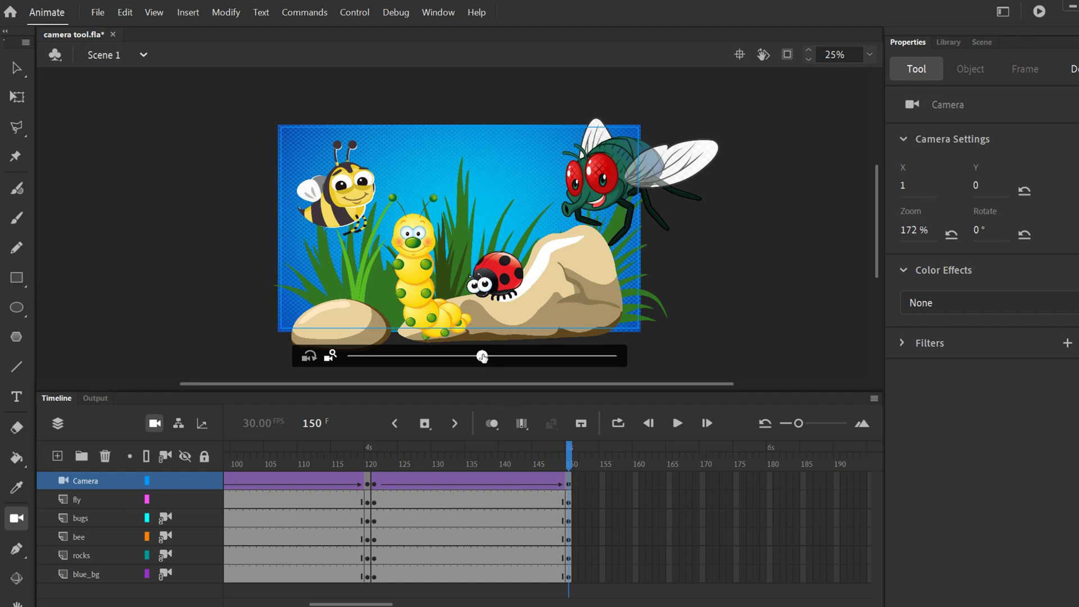
{"action": "mouse_move", "coordinate": [482, 356]}
{"action": "left_mouse_down"}
{"action": "mouse_move", "coordinate": [528, 356]}
{"action": "mouse_move", "coordinate": [483, 357]}
{"action": "left_mouse_up"}
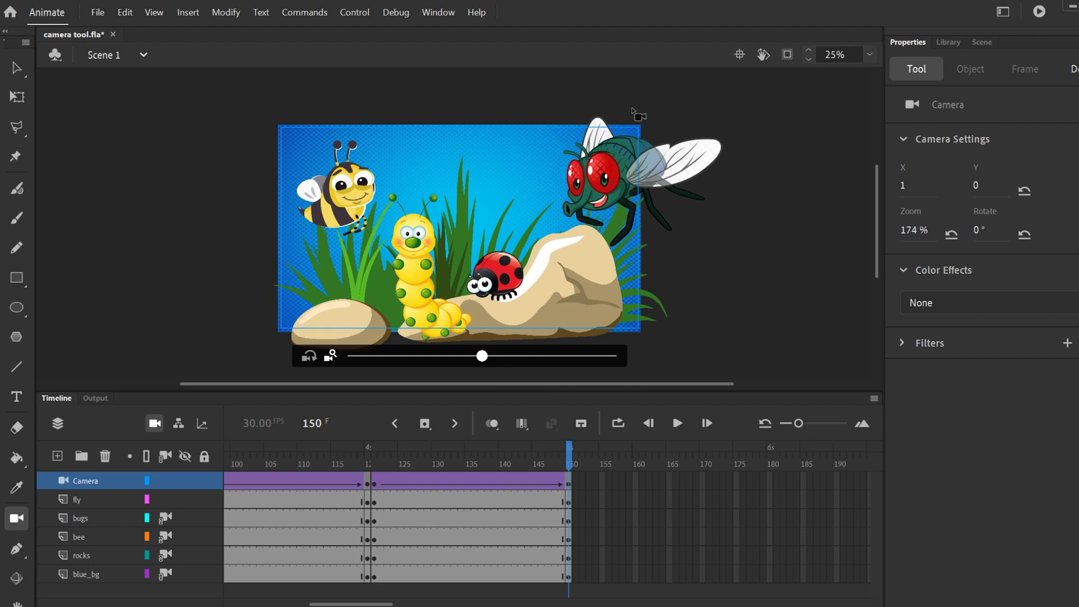
{"action": "left_click_drag", "start_coordinate": [483, 357], "coordinate": [549, 356]}
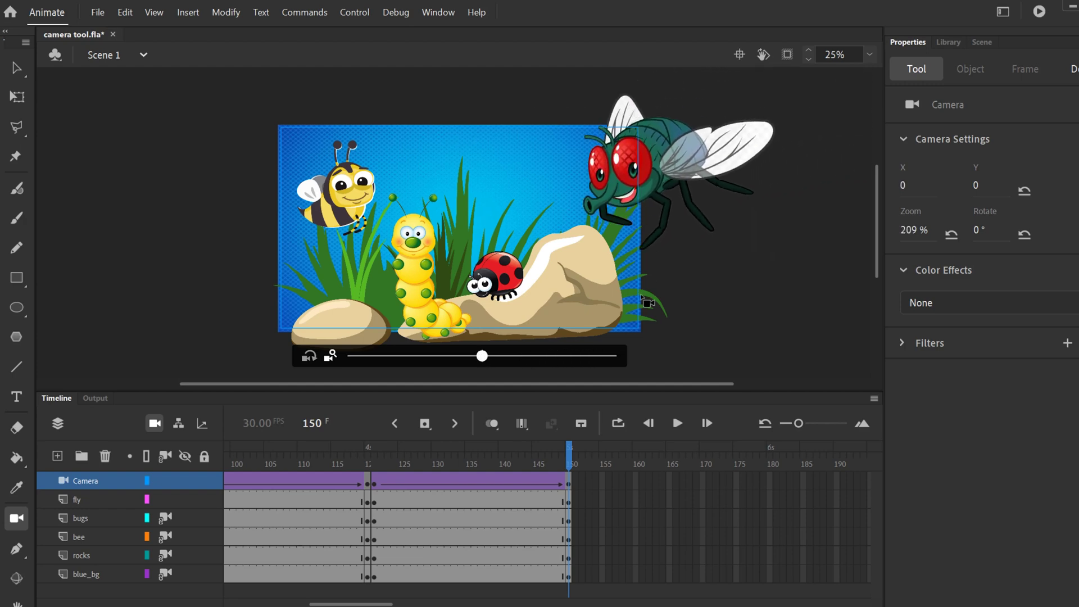
Step: Detach the bugs and bee layers from the camera lock and zoom the camera out to 123%
{"action": "left_click", "coordinate": [163, 518]}
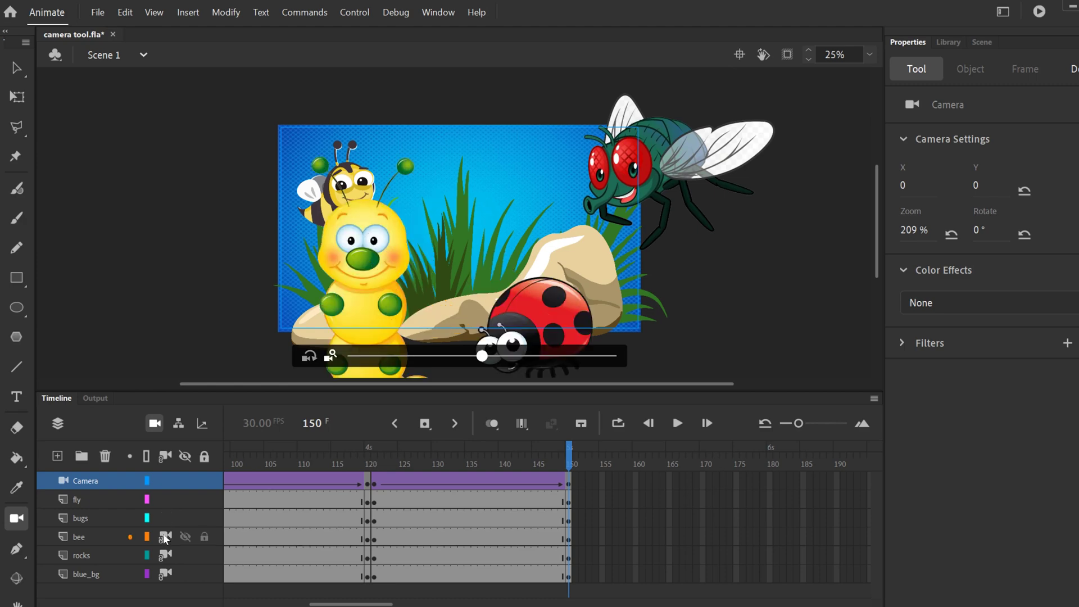
{"action": "left_click", "coordinate": [163, 535]}
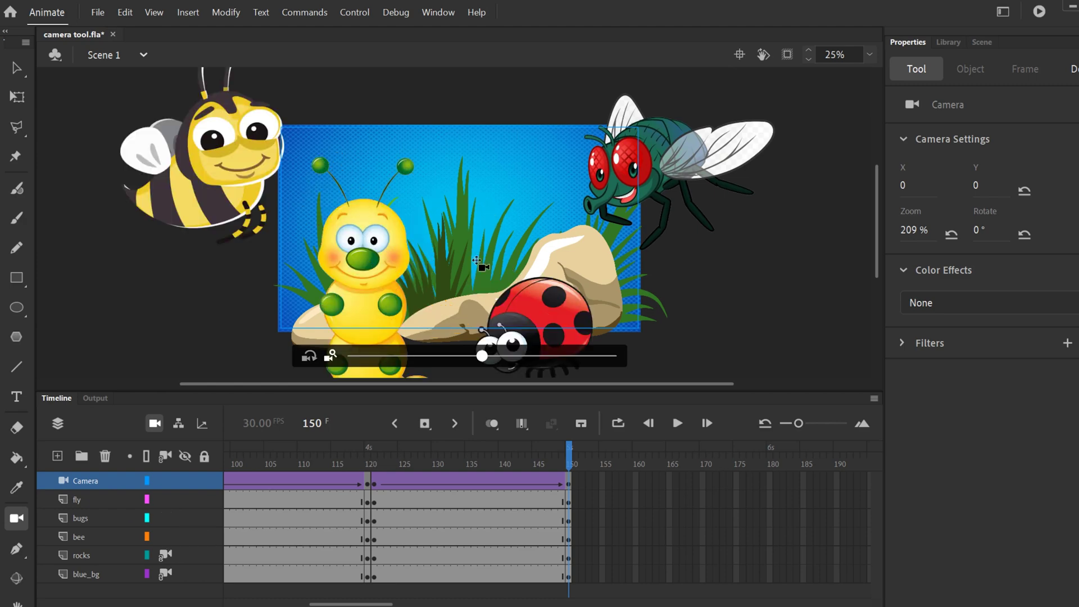
{"action": "left_click_drag", "start_coordinate": [482, 358], "coordinate": [388, 356]}
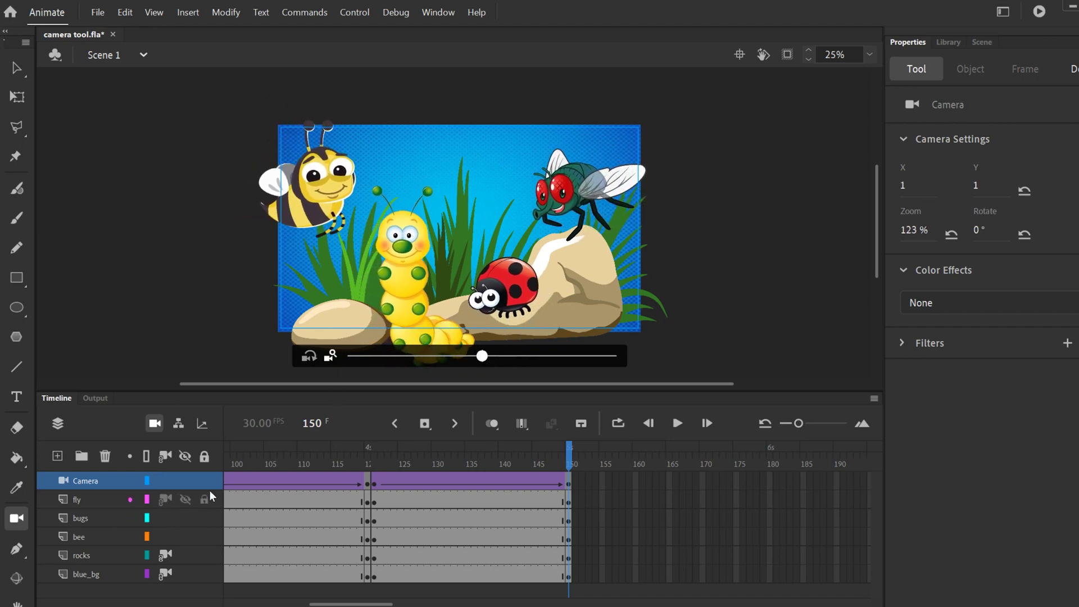
Step: Zoom the camera out to 63% and back in to compare the detached layers with the attached rocks and blue_bg layers
{"action": "mouse_move", "coordinate": [483, 356]}
{"action": "left_mouse_down"}
{"action": "mouse_move", "coordinate": [513, 363]}
{"action": "mouse_move", "coordinate": [409, 360]}
{"action": "mouse_move", "coordinate": [489, 360]}
{"action": "left_mouse_up"}
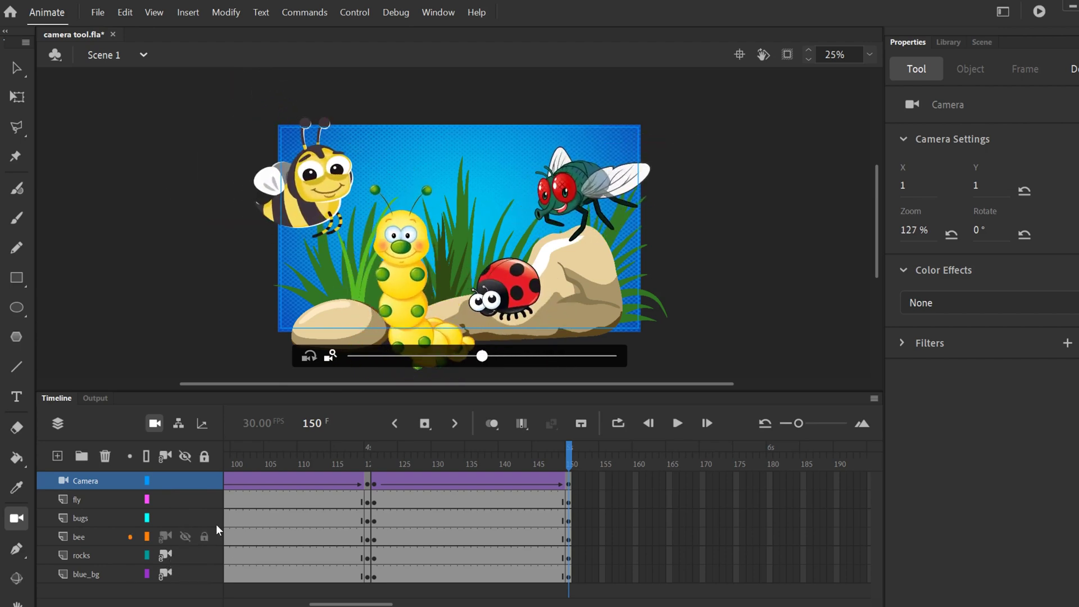
{"action": "left_click_drag", "start_coordinate": [482, 357], "coordinate": [320, 353]}
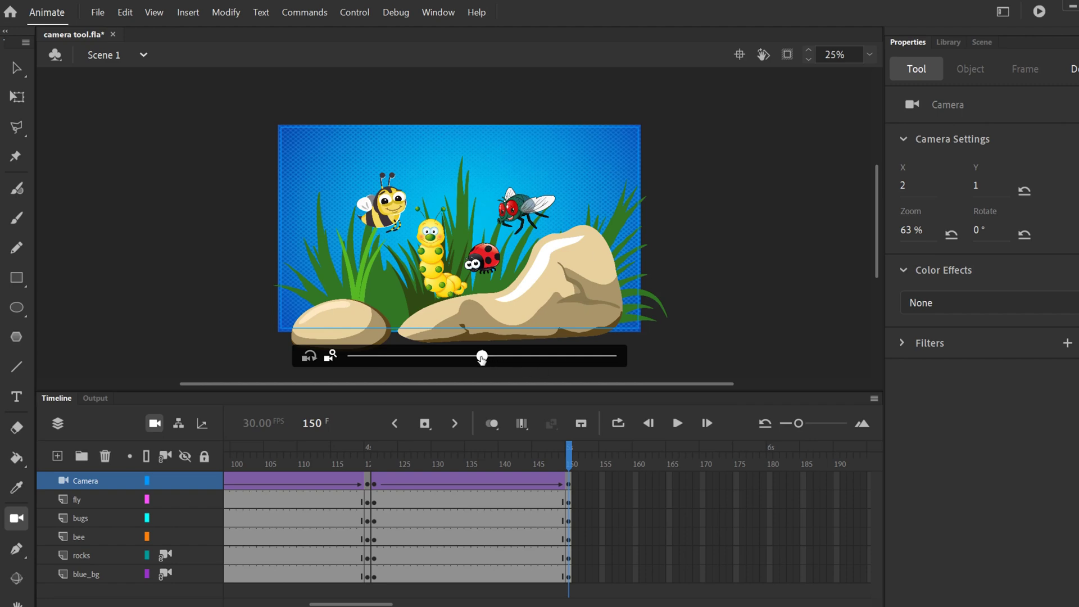
{"action": "left_click_drag", "start_coordinate": [482, 357], "coordinate": [613, 369]}
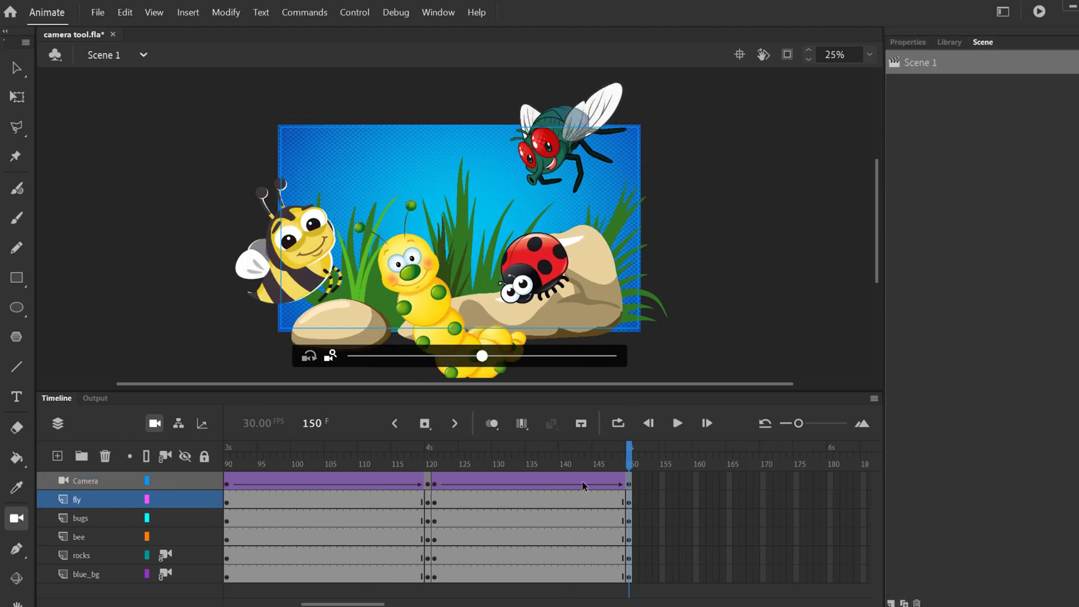
Step: Scrub between frames 76 and 136 to review how the attached and detached layers react to the camera
{"action": "left_click_drag", "start_coordinate": [606, 463], "coordinate": [495, 463]}
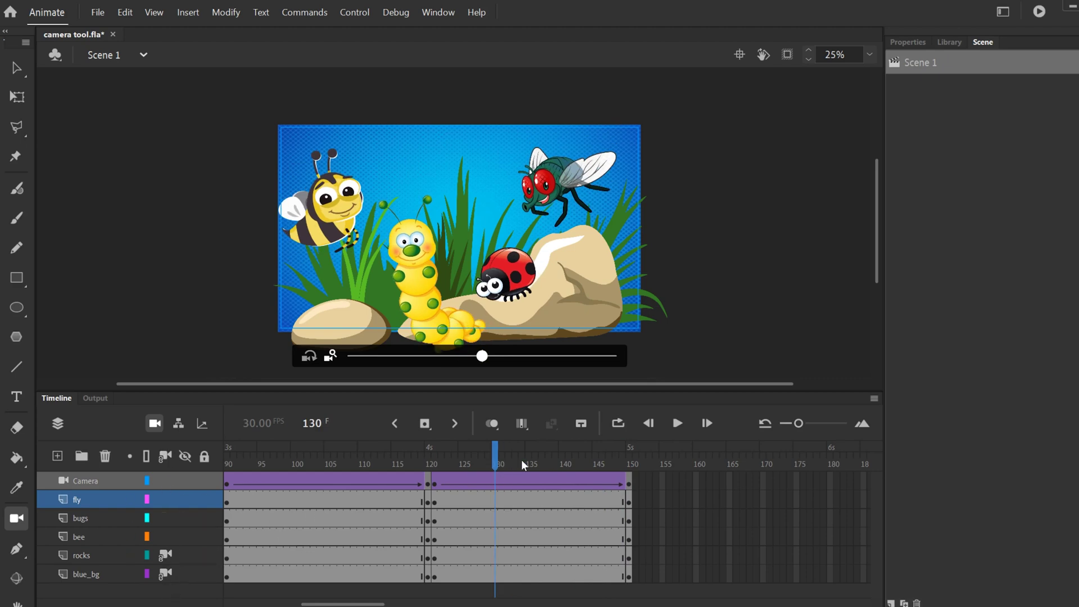
{"action": "mouse_move", "coordinate": [551, 464]}
{"action": "left_mouse_down"}
{"action": "mouse_move", "coordinate": [568, 464]}
{"action": "mouse_move", "coordinate": [308, 464]}
{"action": "mouse_move", "coordinate": [183, 440]}
{"action": "mouse_move", "coordinate": [272, 463]}
{"action": "mouse_move", "coordinate": [643, 463]}
{"action": "mouse_move", "coordinate": [549, 452]}
{"action": "mouse_move", "coordinate": [261, 458]}
{"action": "mouse_move", "coordinate": [533, 455]}
{"action": "left_mouse_up"}
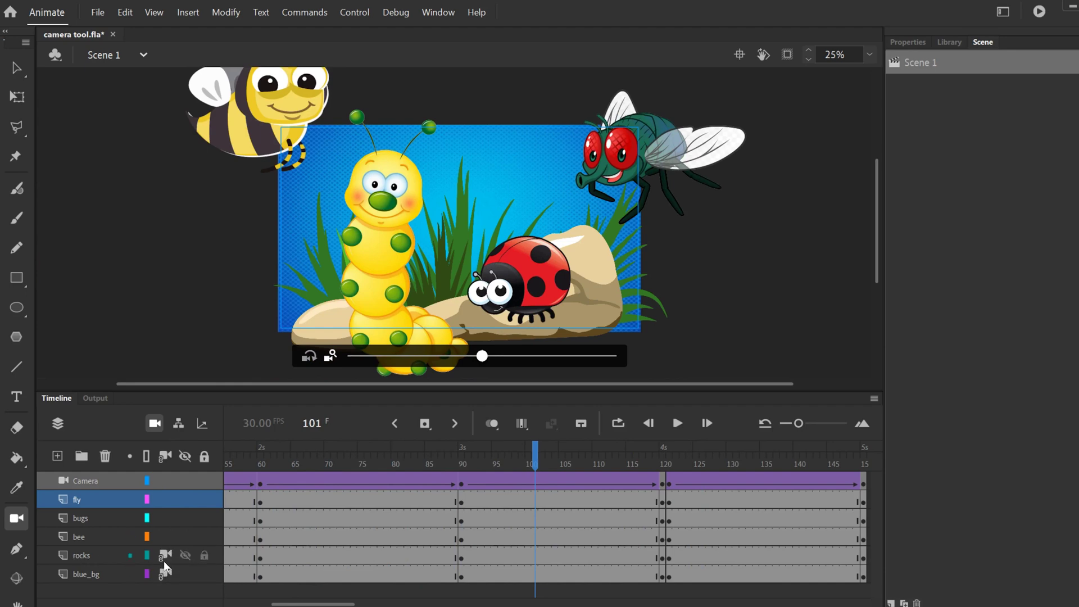
{"action": "left_click_drag", "start_coordinate": [535, 452], "coordinate": [368, 452]}
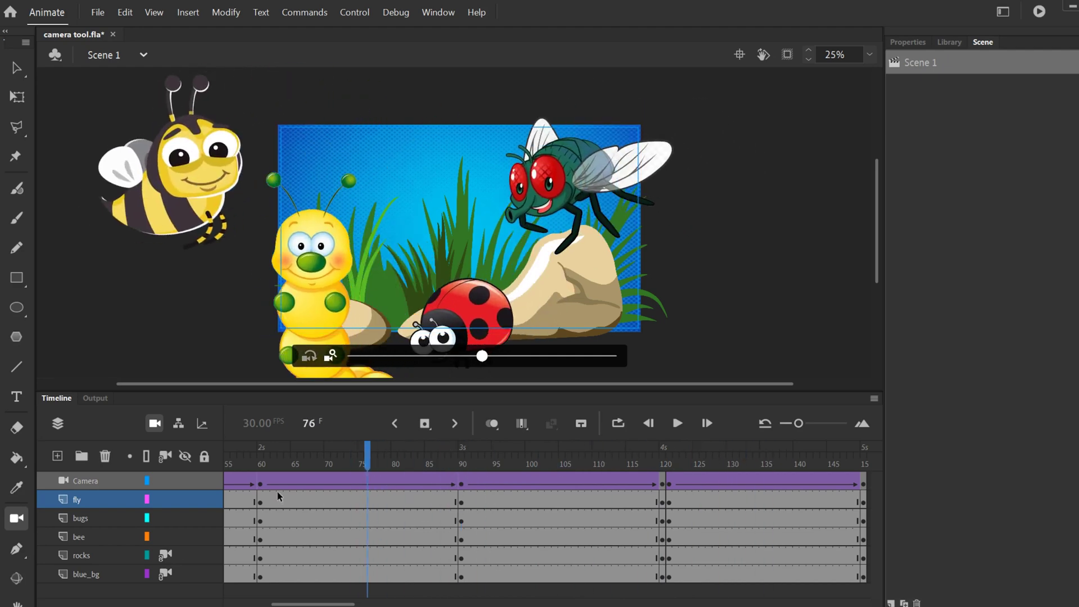
{"action": "left_click_drag", "start_coordinate": [672, 459], "coordinate": [724, 465]}
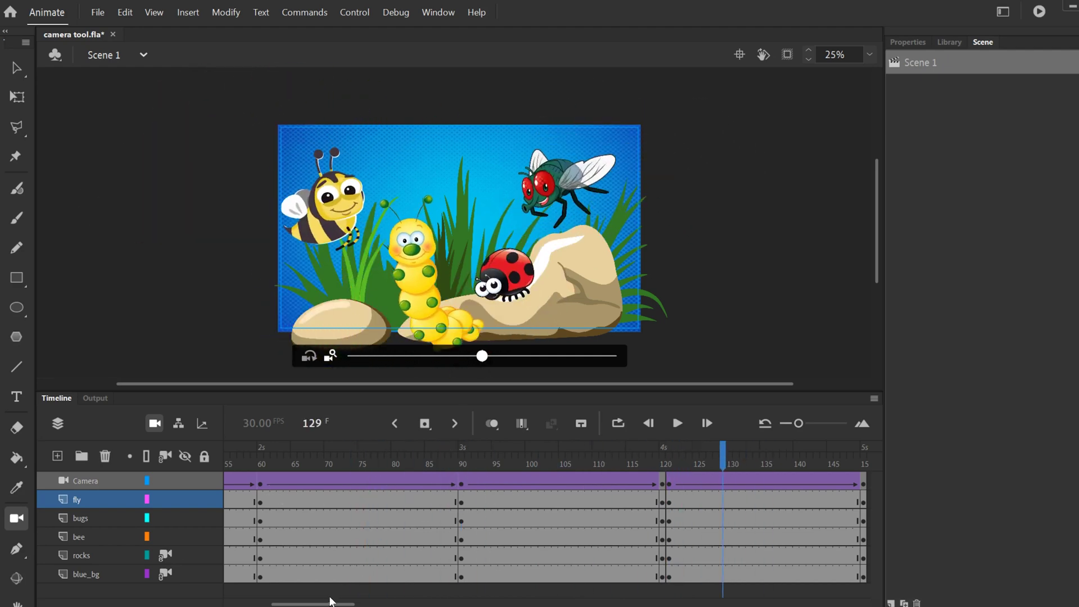
{"action": "left_click_drag", "start_coordinate": [330, 602], "coordinate": [355, 601]}
{"action": "left_click_drag", "start_coordinate": [480, 457], "coordinate": [583, 478]}
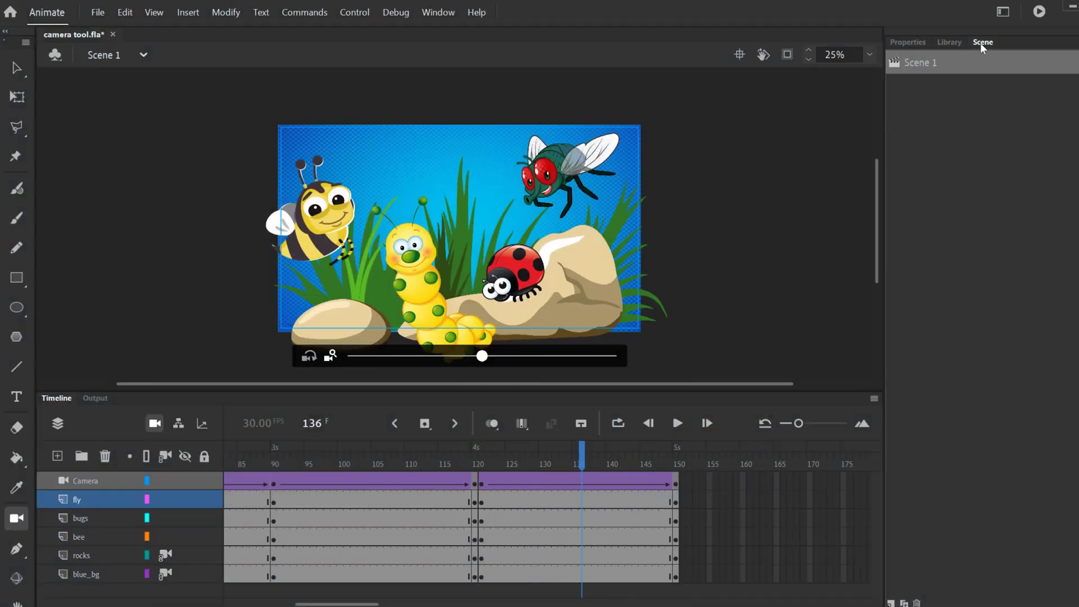
Step: Show the Scene panel, float it over the stage and dock it back beside the Library
{"action": "left_click", "coordinate": [435, 13]}
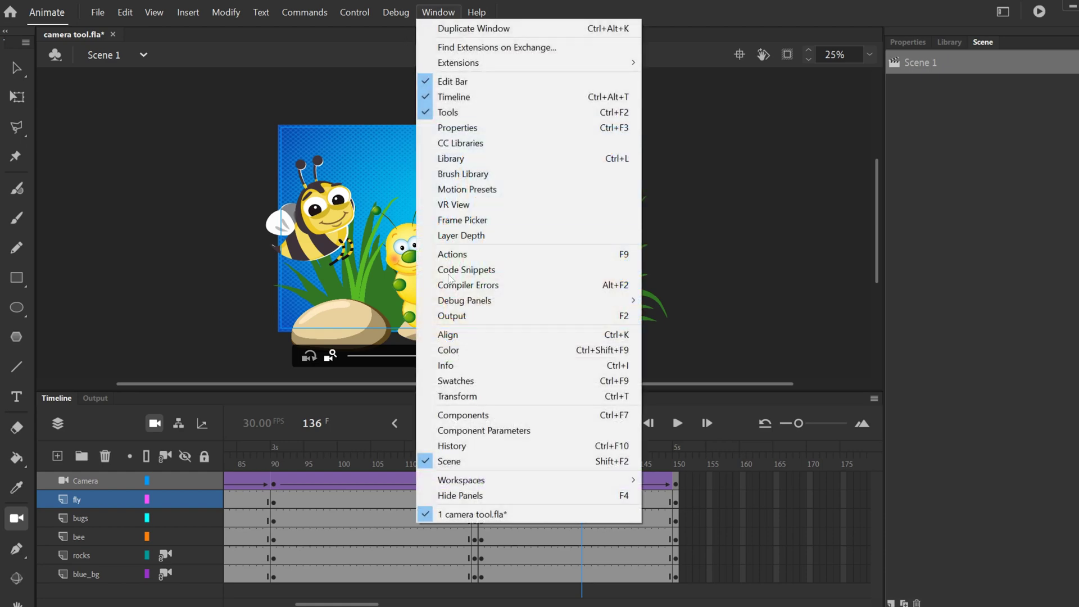
{"action": "left_click", "coordinate": [448, 456]}
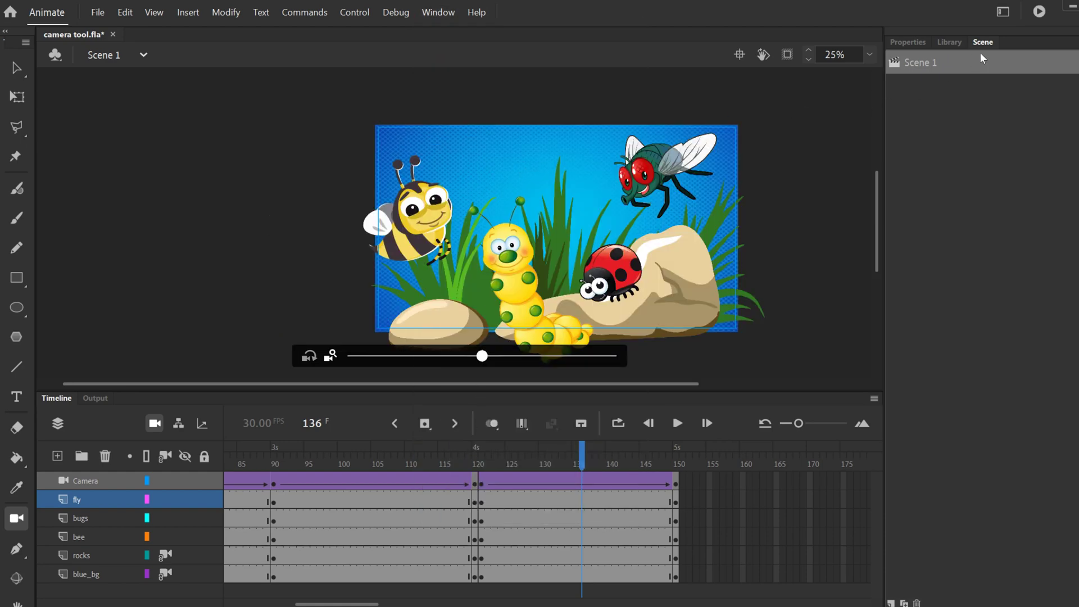
{"action": "left_click_drag", "start_coordinate": [983, 42], "coordinate": [634, 156]}
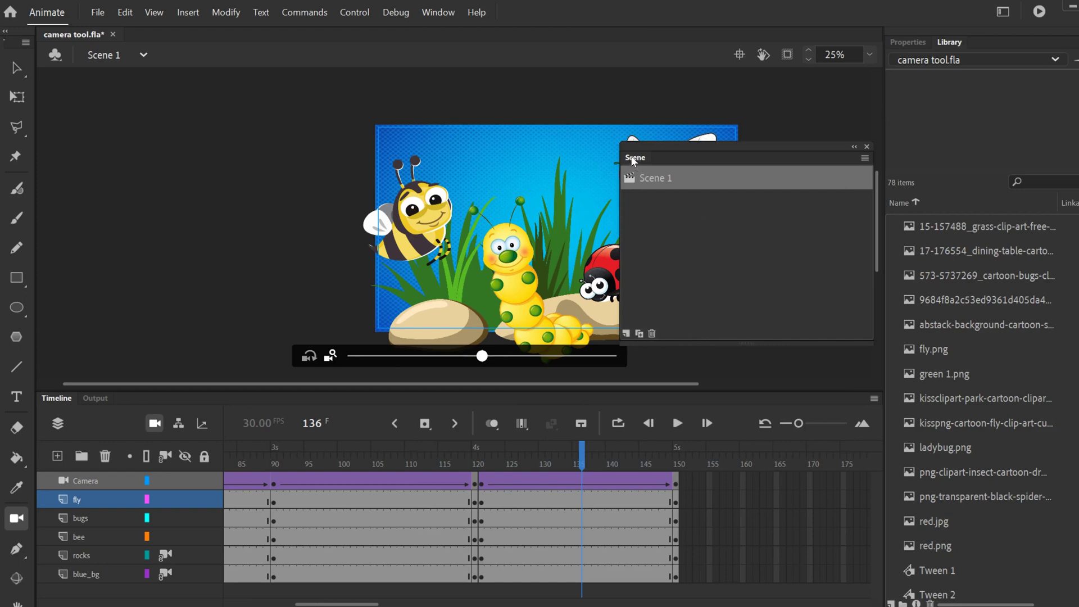
{"action": "left_click_drag", "start_coordinate": [639, 156], "coordinate": [976, 47]}
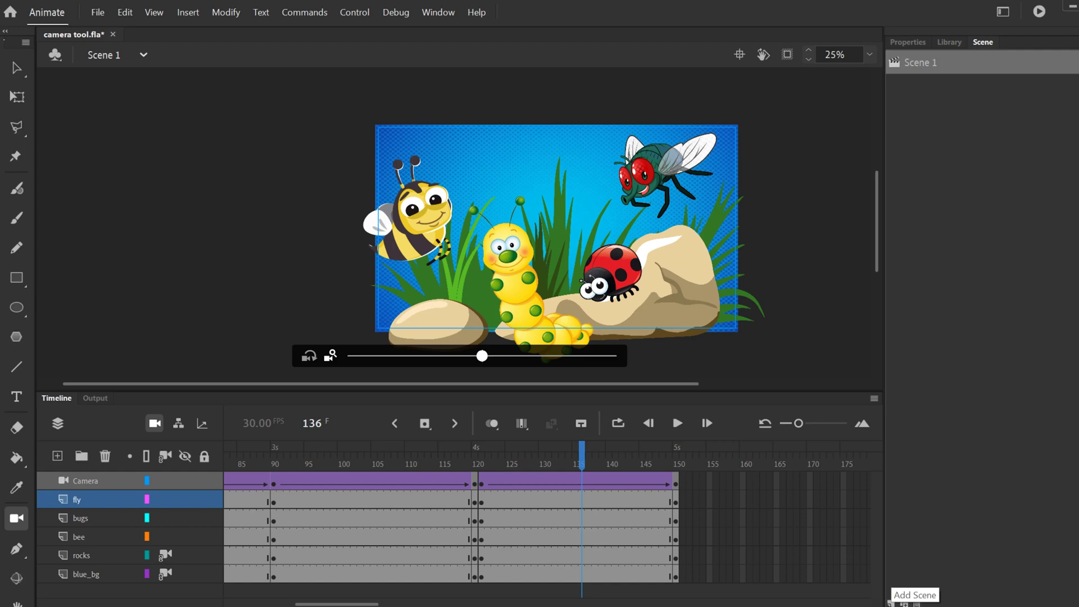
Step: Add a new scene to the document and rename it Scene 2
{"action": "left_click", "coordinate": [892, 603]}
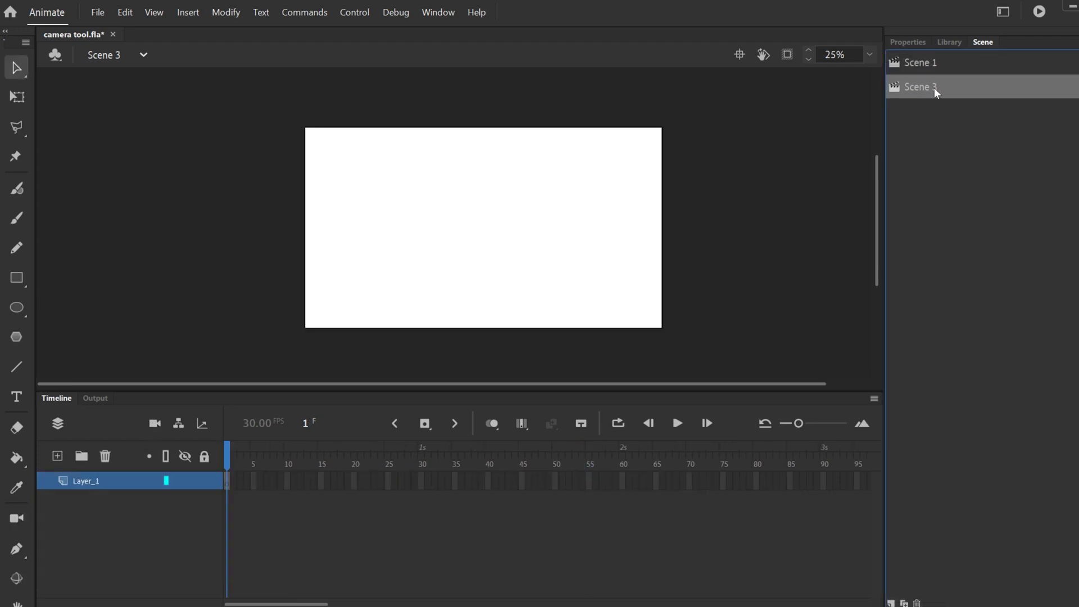
{"action": "double_click", "coordinate": [938, 90]}
{"action": "left_click", "coordinate": [951, 87]}
{"action": "type", "text": "2"}
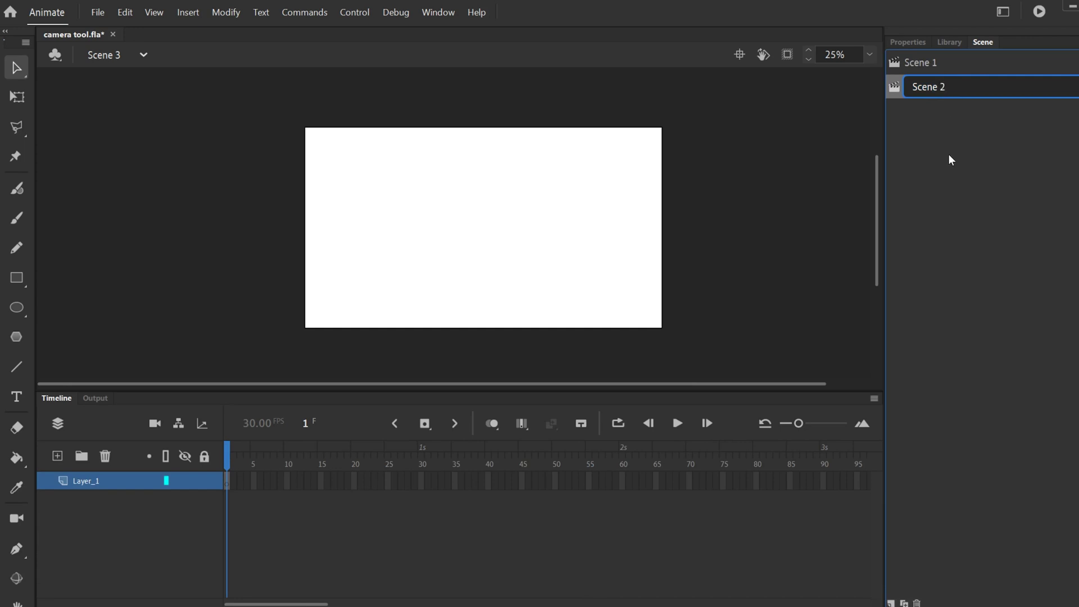
{"action": "key", "text": "Return"}
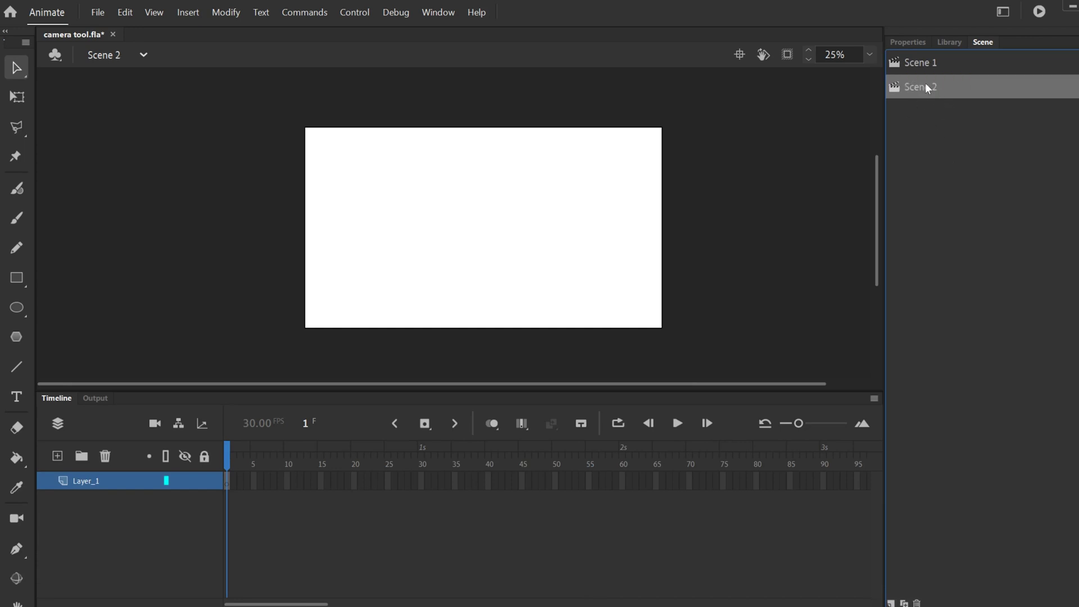
Step: In Scene 1, cut frames 121 to 150 on the Camera layer and all artwork layers
{"action": "left_click", "coordinate": [917, 62]}
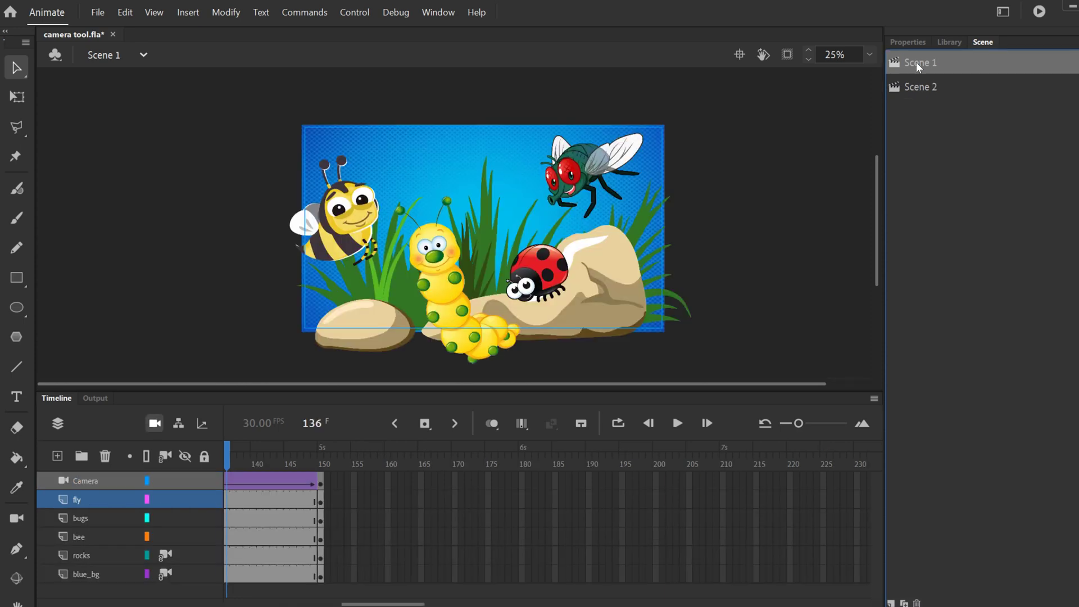
{"action": "left_click_drag", "start_coordinate": [401, 602], "coordinate": [372, 601]}
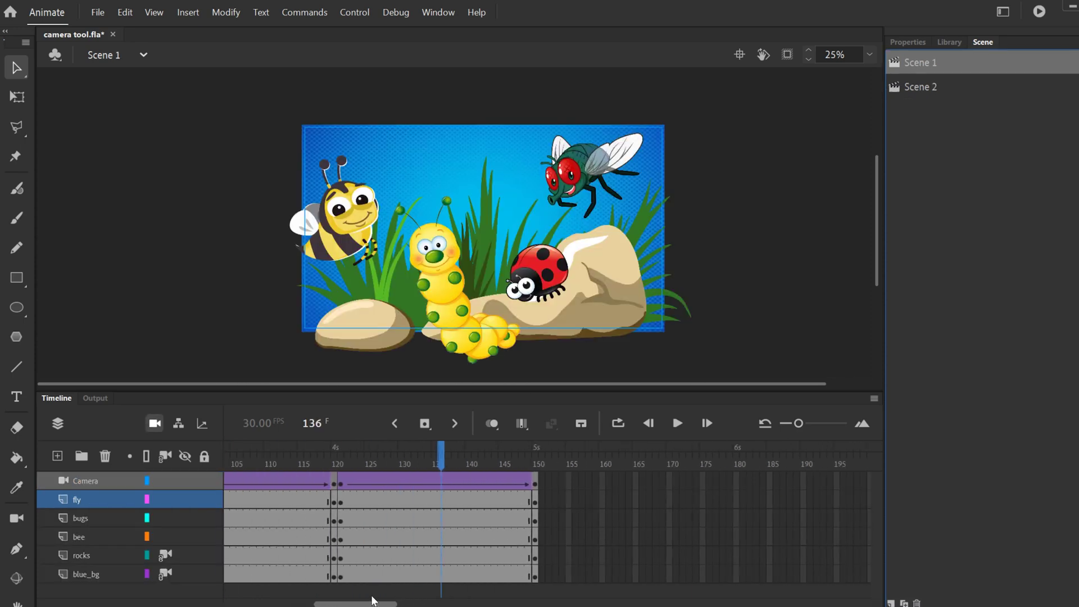
{"action": "left_click_drag", "start_coordinate": [342, 486], "coordinate": [536, 576]}
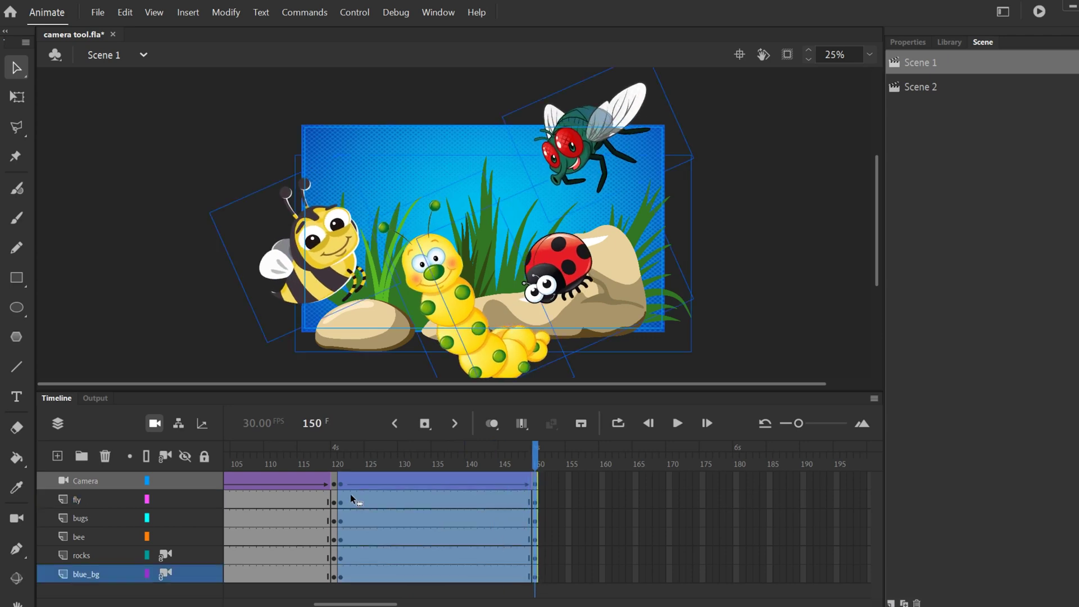
{"action": "right_click", "coordinate": [425, 499]}
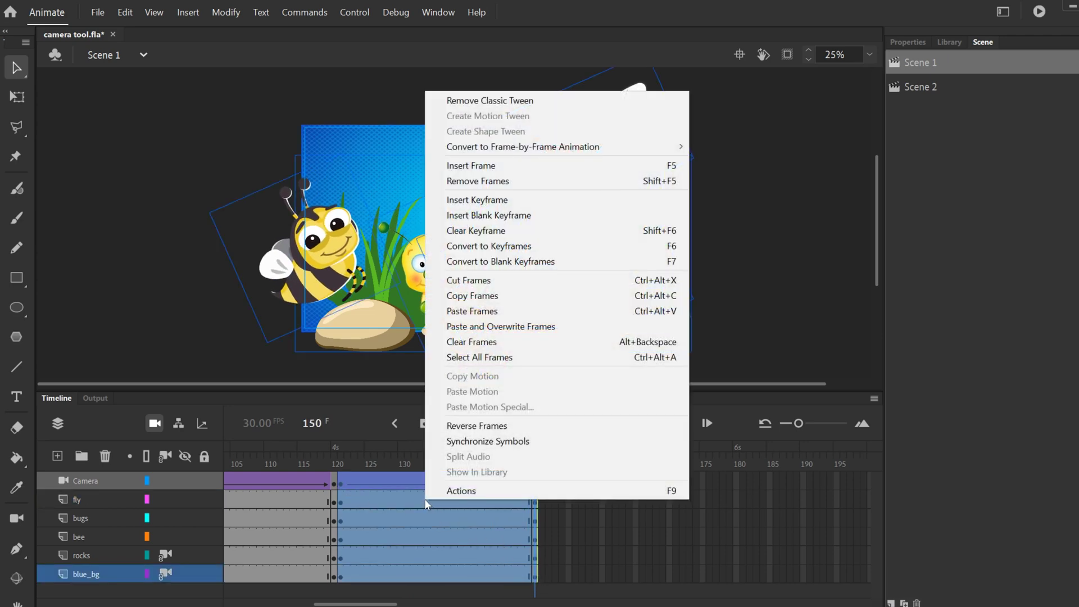
{"action": "left_click", "coordinate": [482, 281]}
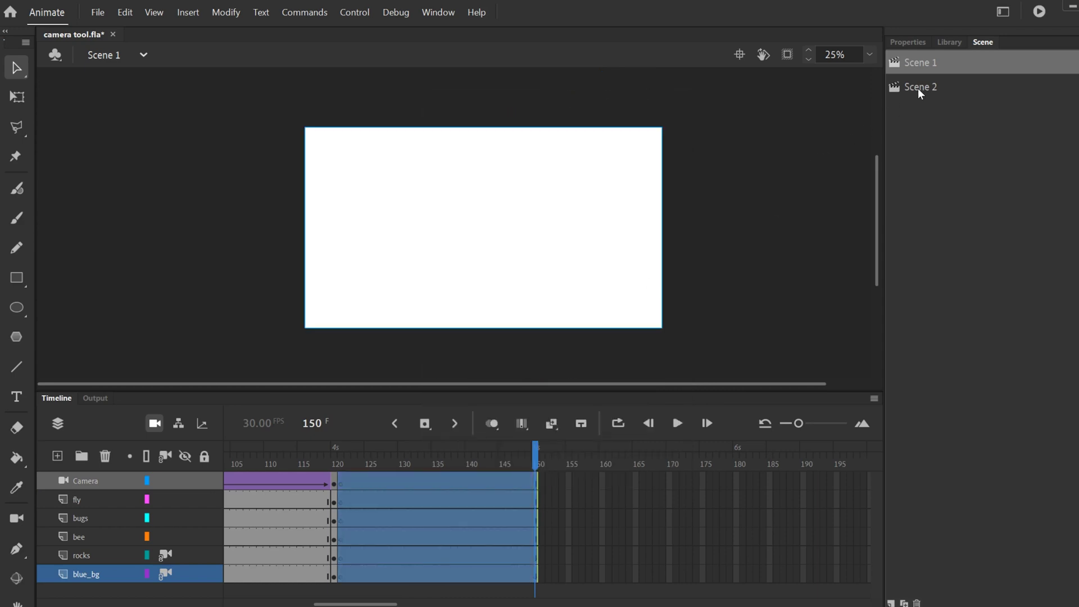
Step: Paste the cut frames into Scene 2 at frame 1
{"action": "left_click", "coordinate": [919, 87]}
{"action": "right_click", "coordinate": [227, 485]}
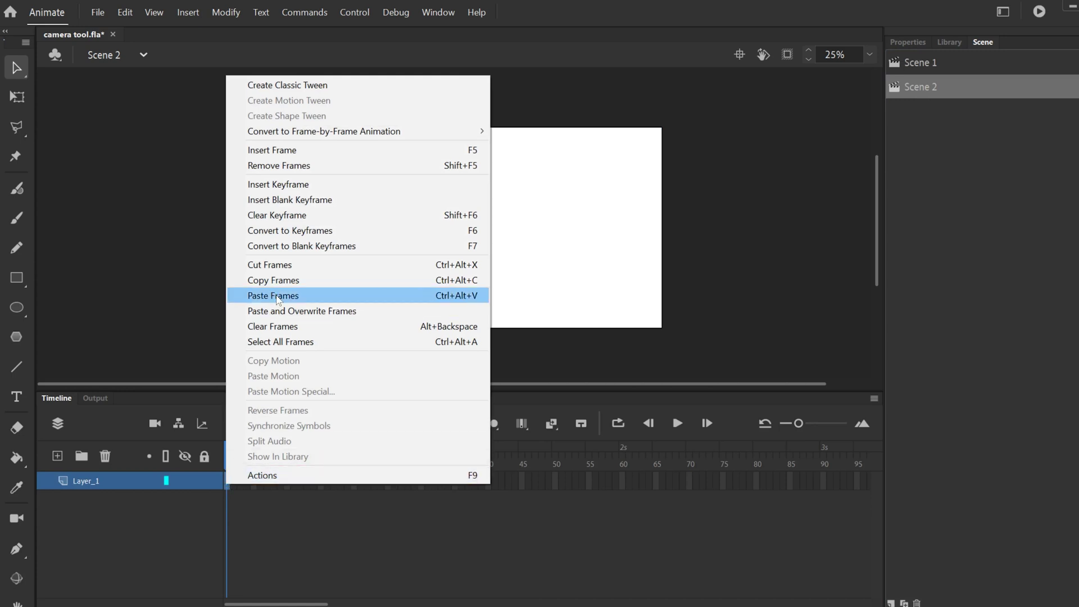
{"action": "left_click", "coordinate": [277, 296]}
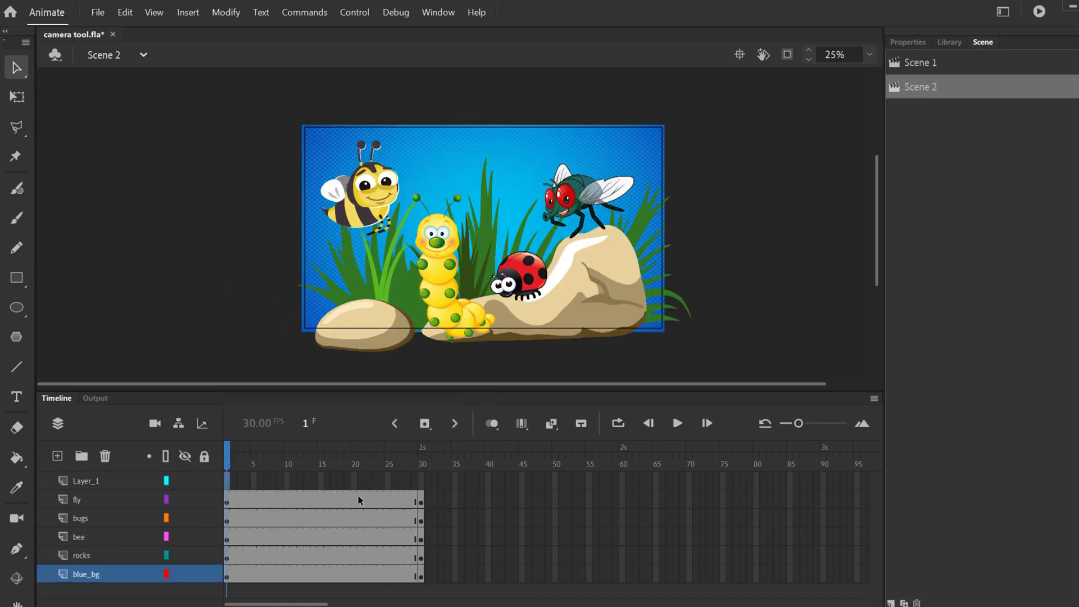
Step: Scrub the pasted frames in Scene 2 and add a camera to the scene
{"action": "left_click_drag", "start_coordinate": [228, 462], "coordinate": [257, 462]}
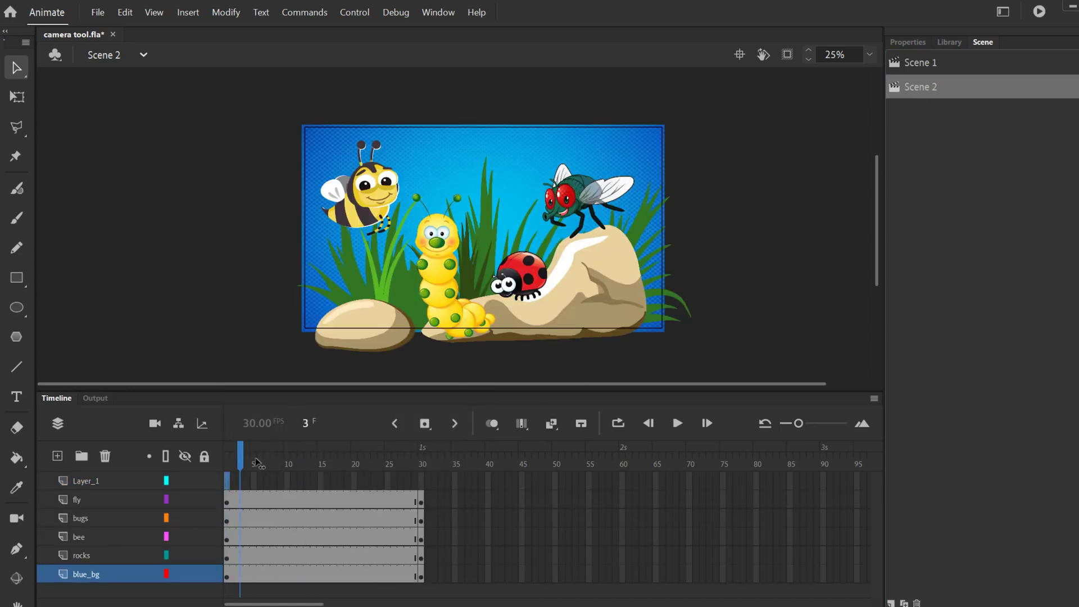
{"action": "left_click", "coordinate": [96, 482]}
{"action": "left_click", "coordinate": [155, 424]}
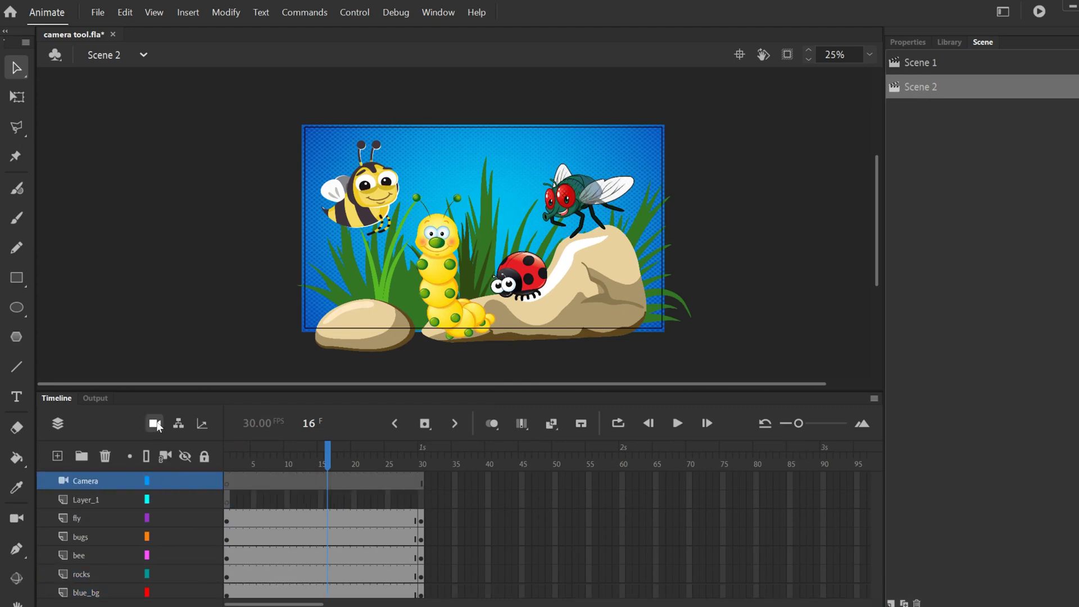
Step: Insert a keyframe at frame 30 on Scene 2's Camera layer and create a classic tween between frames 1 and 30
{"action": "right_click", "coordinate": [423, 484]}
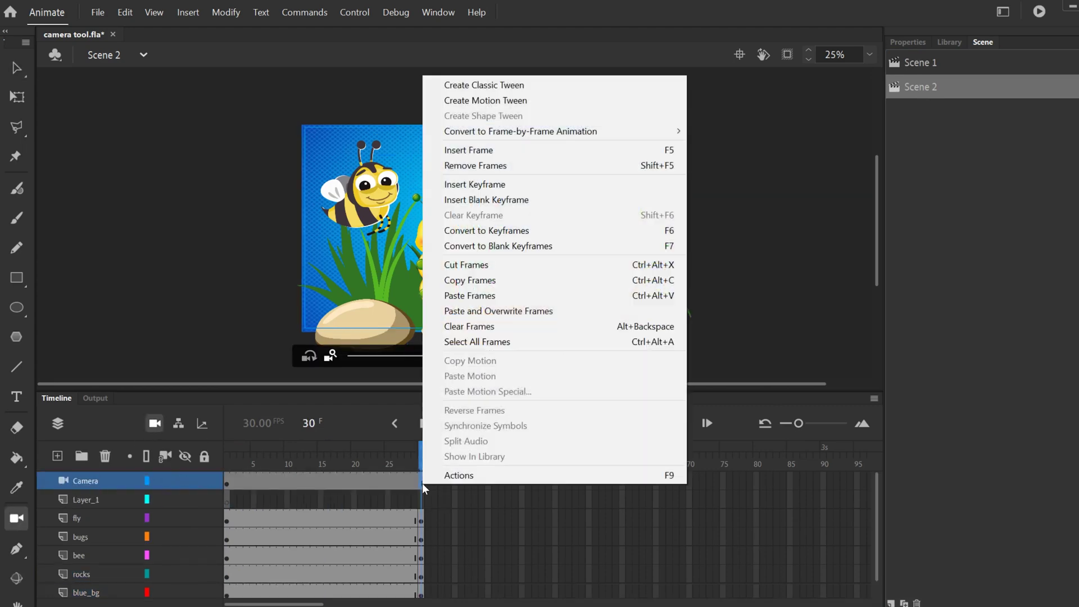
{"action": "left_click", "coordinate": [458, 184]}
{"action": "left_click", "coordinate": [348, 482]}
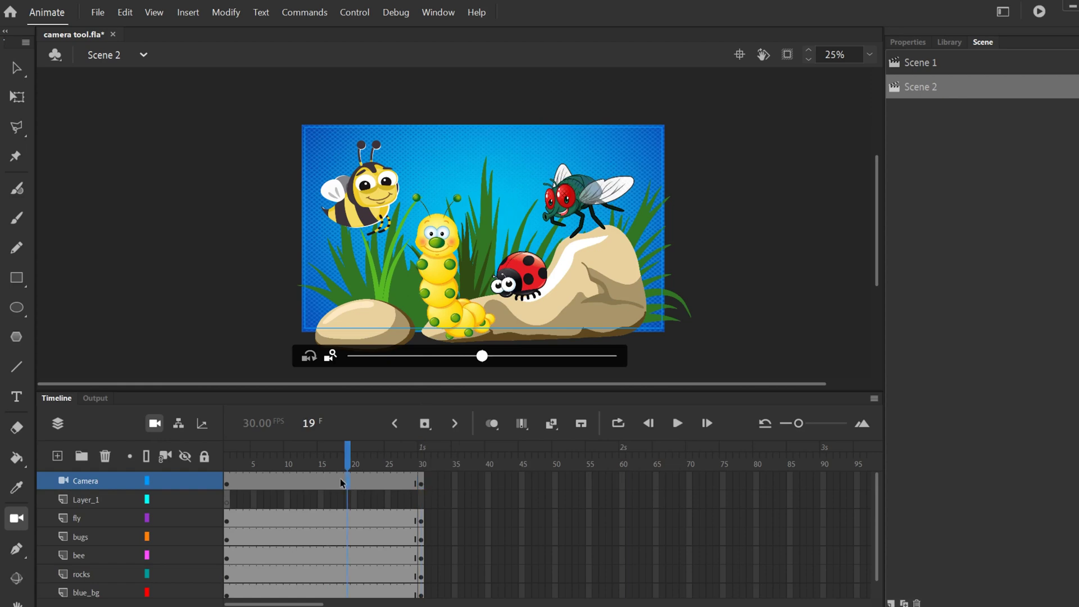
{"action": "right_click", "coordinate": [335, 483]}
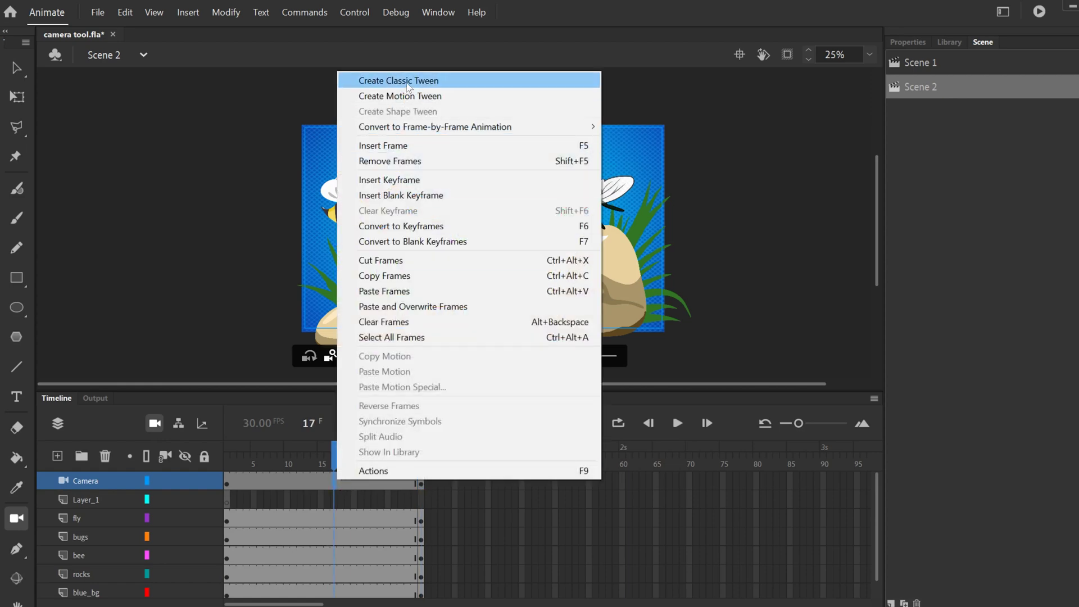
{"action": "left_click", "coordinate": [408, 81]}
Step: At frame 30 of Scene 2, zoom the camera in on the artwork and rotate the view counterclockwise
{"action": "left_click", "coordinate": [423, 483]}
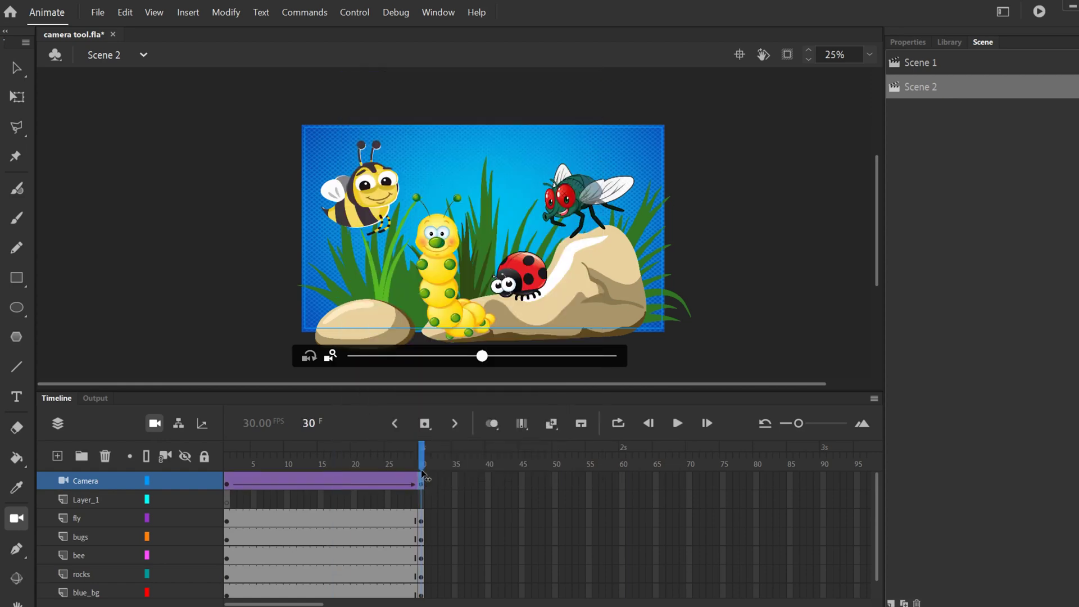
{"action": "left_click_drag", "start_coordinate": [483, 356], "coordinate": [579, 356]}
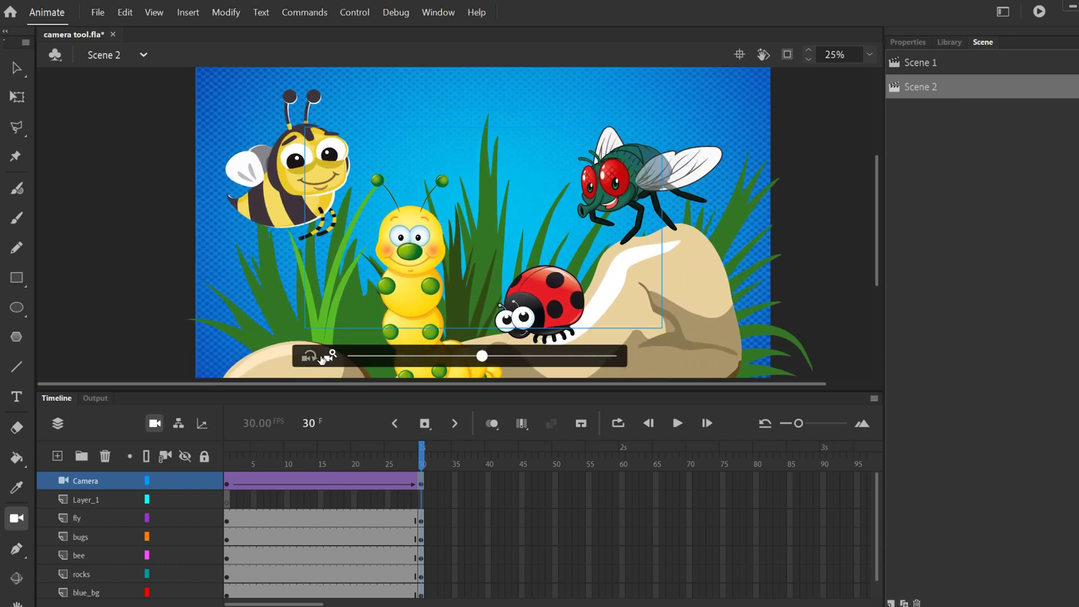
{"action": "left_click", "coordinate": [316, 356]}
{"action": "left_click_drag", "start_coordinate": [482, 356], "coordinate": [580, 357]}
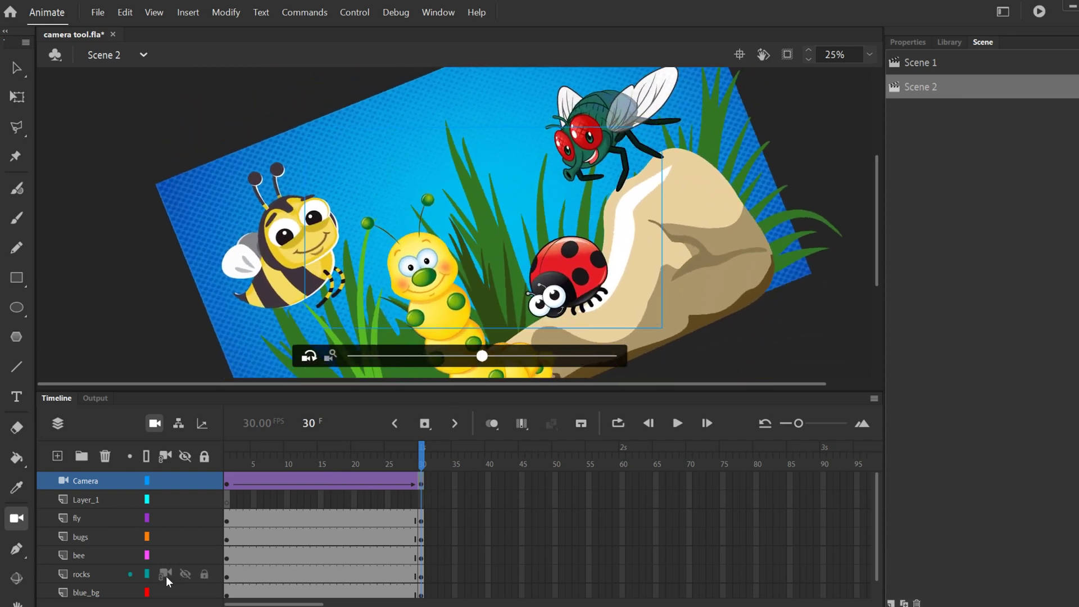
Step: Detach the rocks and blue_bg layers from Scene 2's camera and scrub the animation to check the effect
{"action": "left_click", "coordinate": [164, 576]}
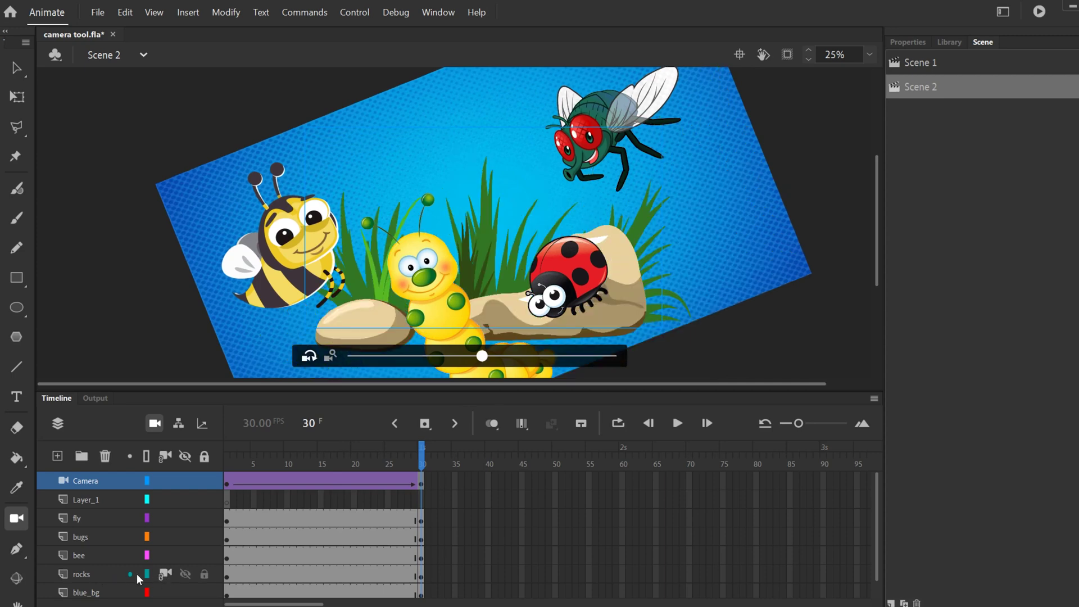
{"action": "left_click", "coordinate": [166, 593]}
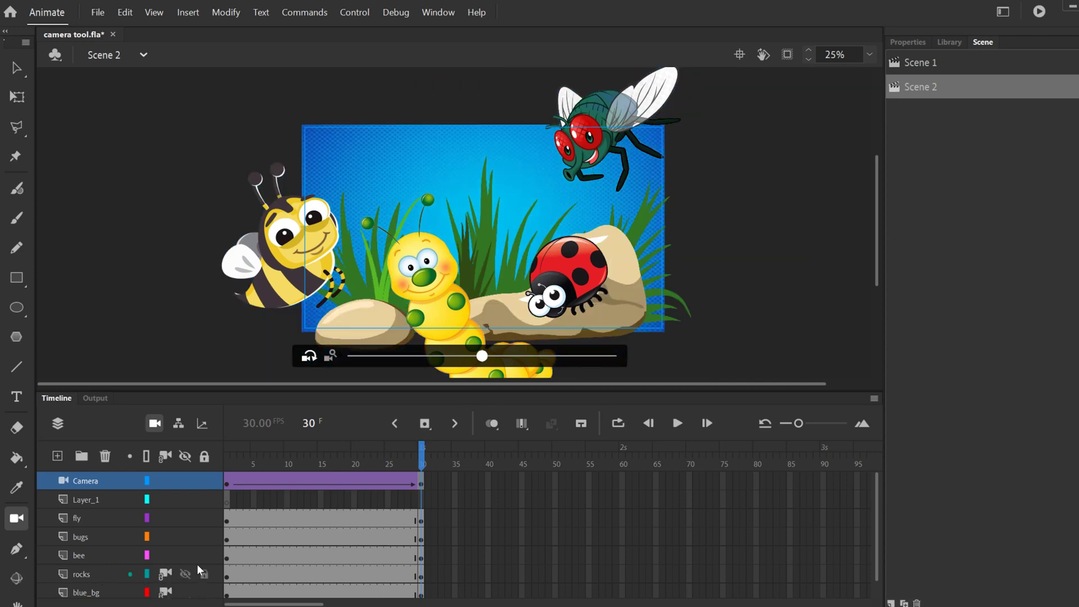
{"action": "left_click", "coordinate": [345, 462]}
{"action": "left_click_drag", "start_coordinate": [345, 462], "coordinate": [415, 479]}
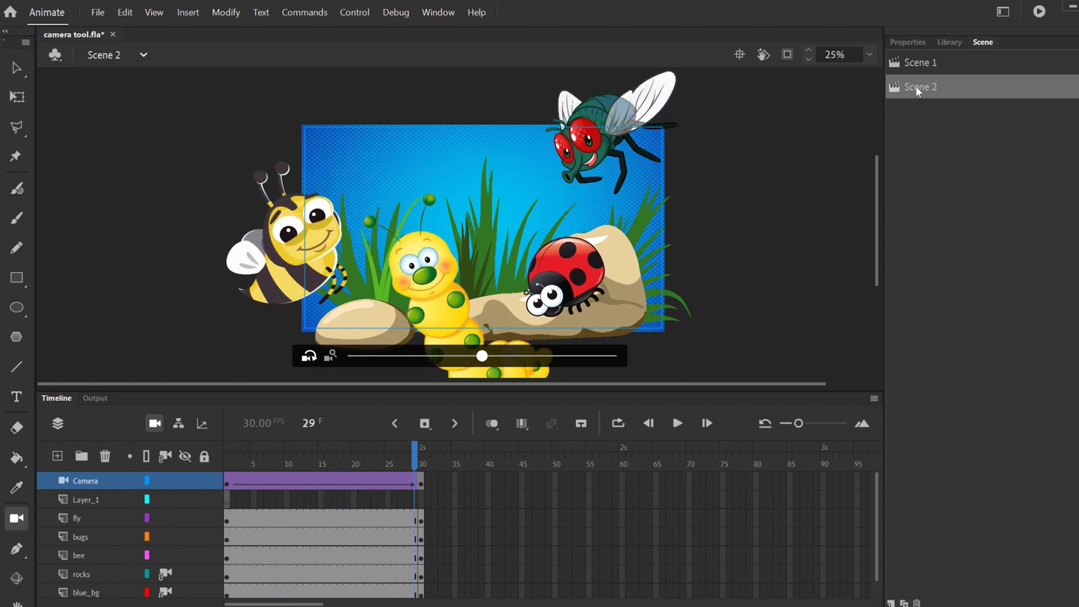
Step: In Scene 1, remove the empty frames from frame 121 onward on the Camera layer and all artwork layers
{"action": "left_click", "coordinate": [920, 63]}
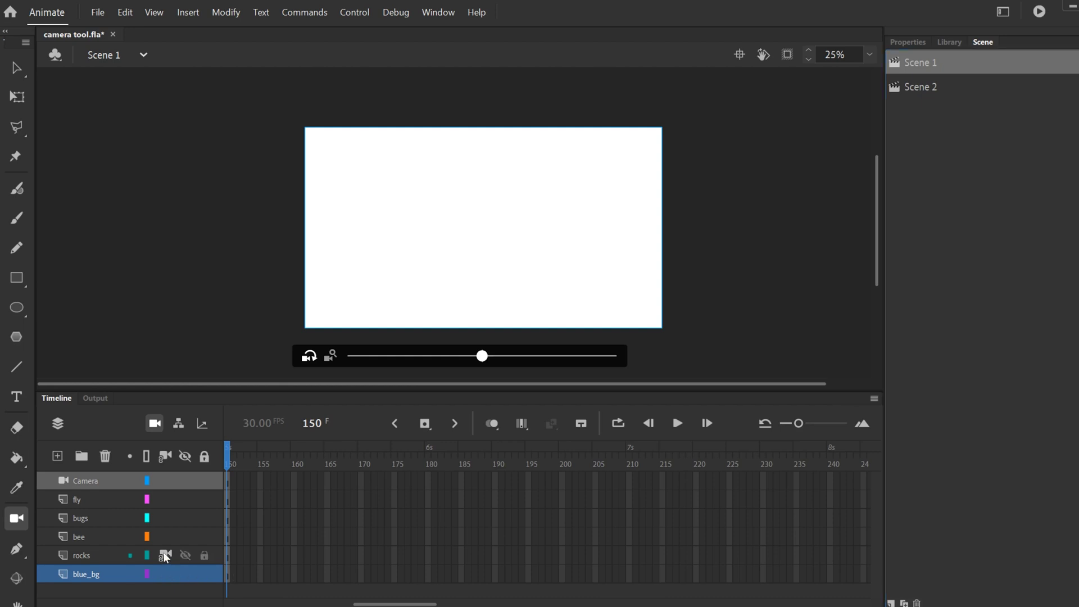
{"action": "scroll", "coordinate": [378, 605], "scroll_direction": "left", "scroll_amount": 1}
{"action": "scroll", "coordinate": [378, 605], "scroll_direction": "left", "scroll_amount": 3}
{"action": "left_click_drag", "start_coordinate": [488, 482], "coordinate": [289, 578]}
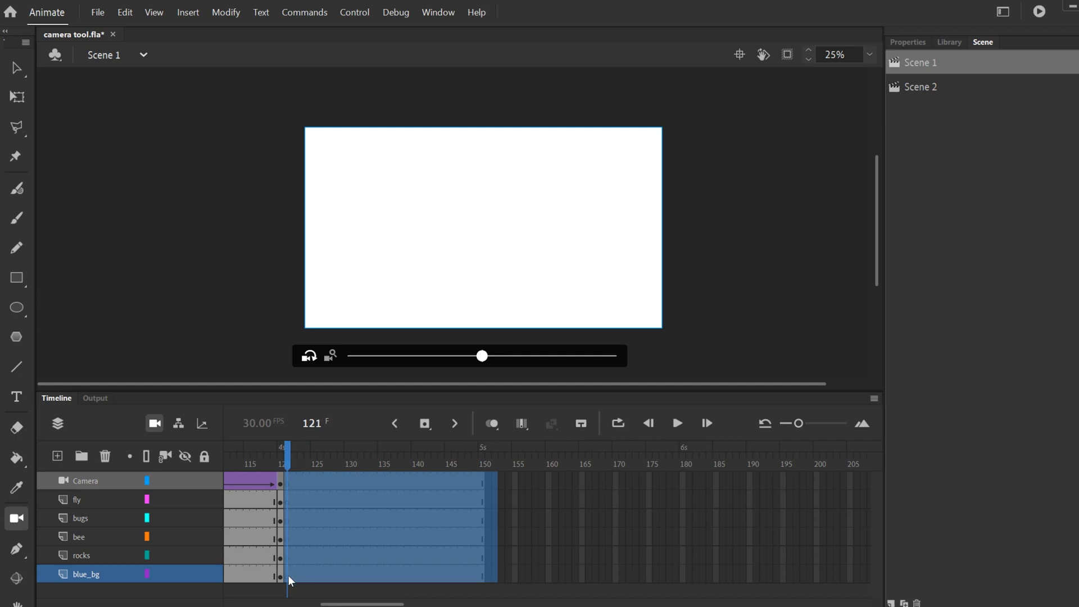
{"action": "right_click", "coordinate": [339, 522]}
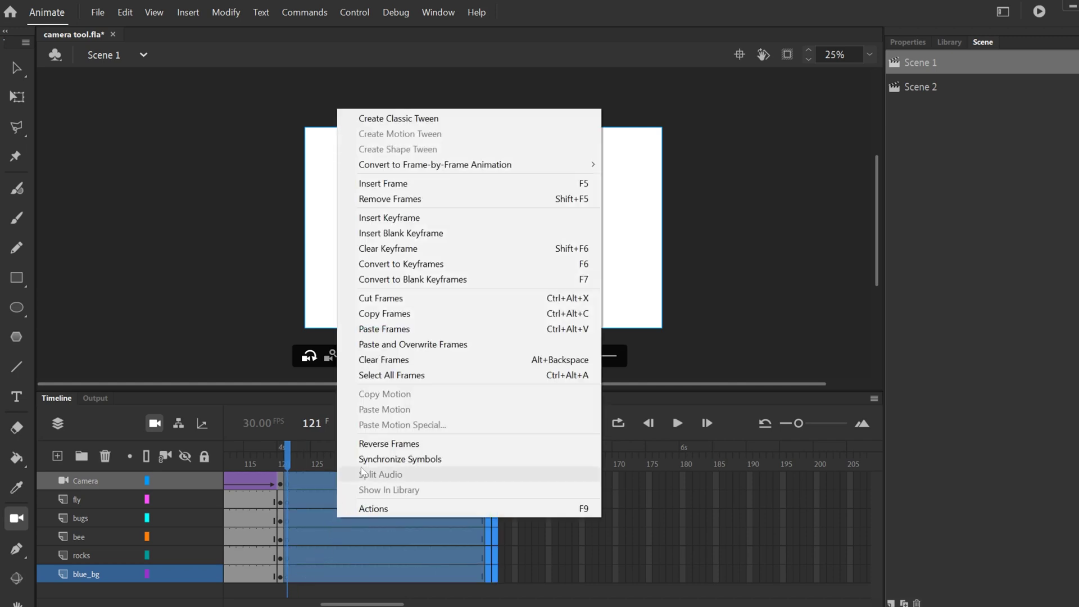
{"action": "left_click", "coordinate": [394, 199]}
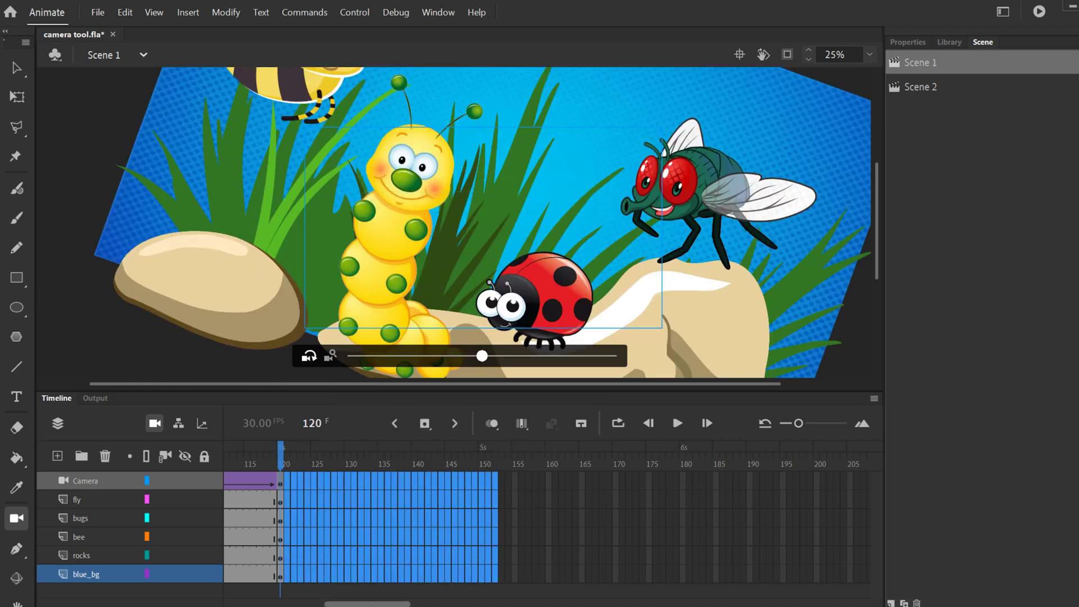
Step: Return to frame 1 of Scene 1 and play the scene's camera animation in the timeline
{"action": "left_click_drag", "start_coordinate": [368, 605], "coordinate": [268, 604]}
{"action": "left_click", "coordinate": [228, 458]}
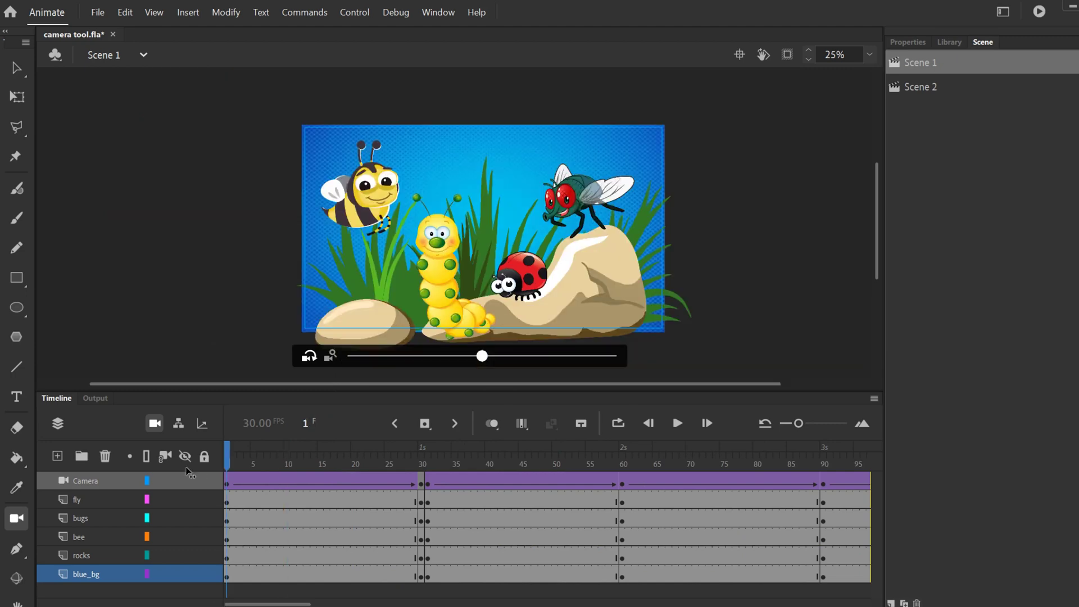
{"action": "left_click", "coordinate": [677, 424]}
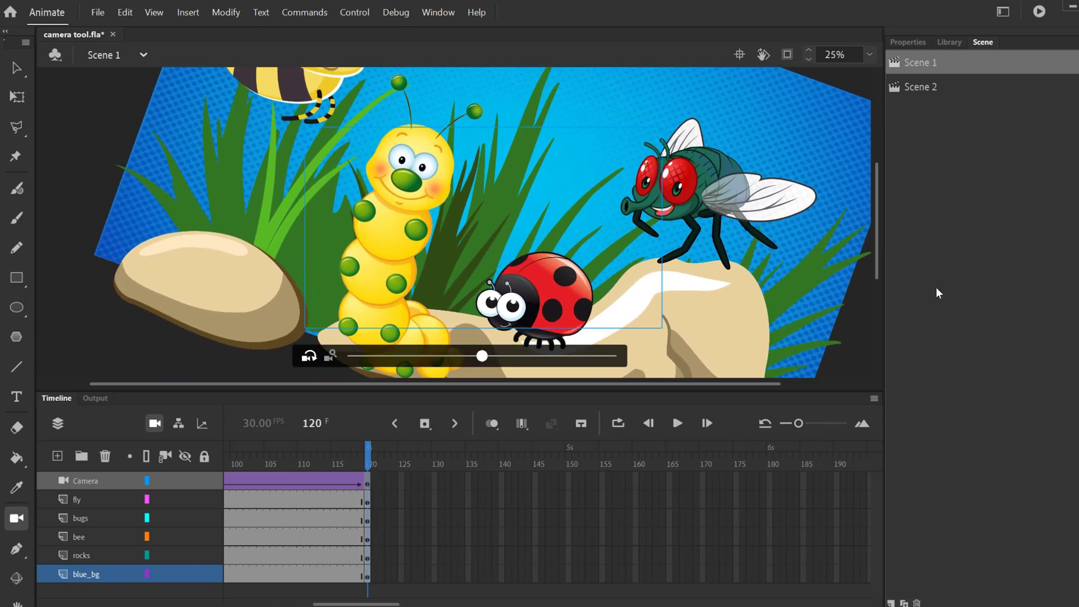
Step: Test the movie and maximize the preview to watch both scenes play
{"action": "left_click", "coordinate": [354, 13]}
{"action": "left_click", "coordinate": [365, 142]}
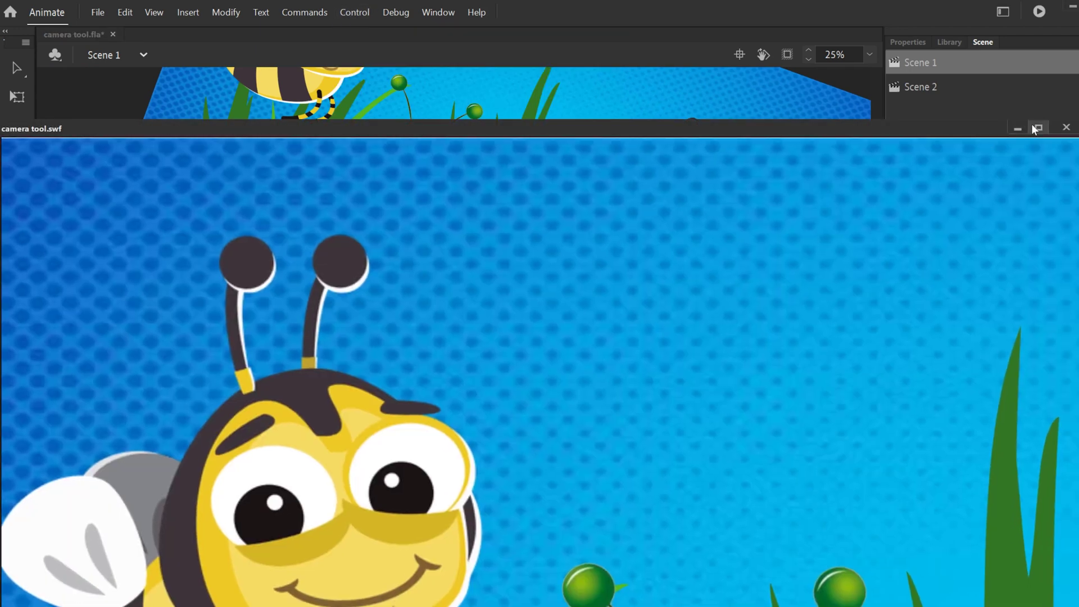
{"action": "left_click", "coordinate": [1037, 128]}
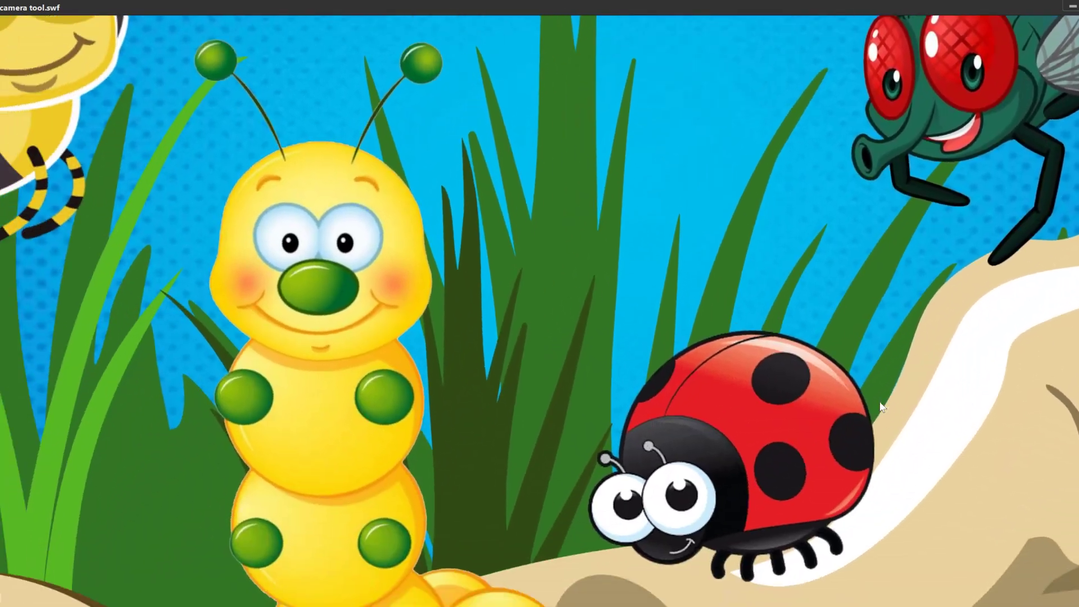